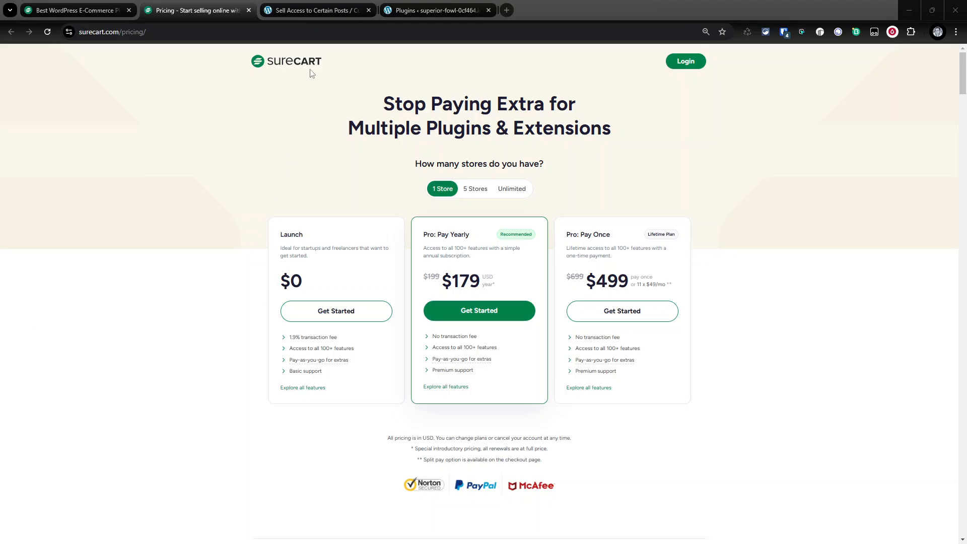
# - Review the protected article page and the SureCart pricing plans for unlimited stores
pyautogui.click(316, 10)
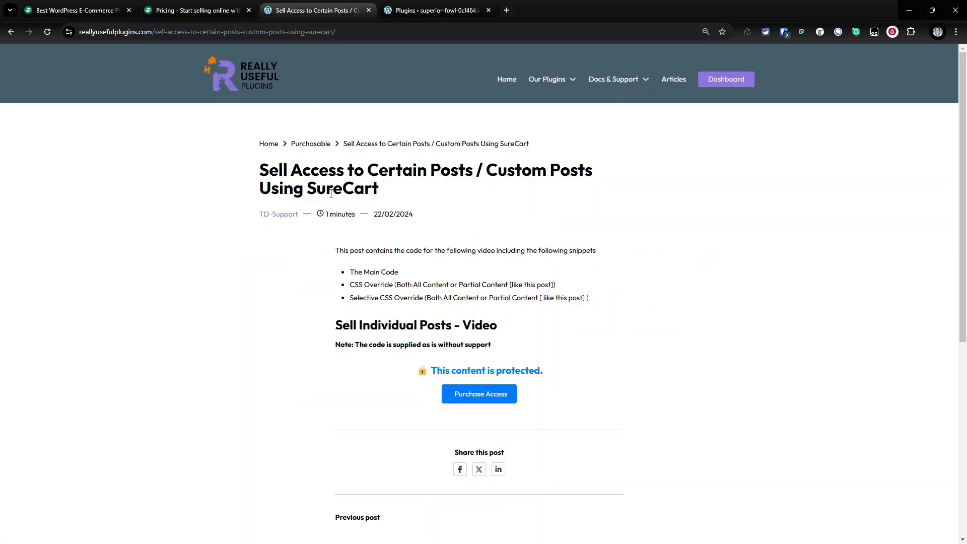
pyautogui.rightClick(355, 377)
pyautogui.click(772, 320)
pyautogui.click(220, 8)
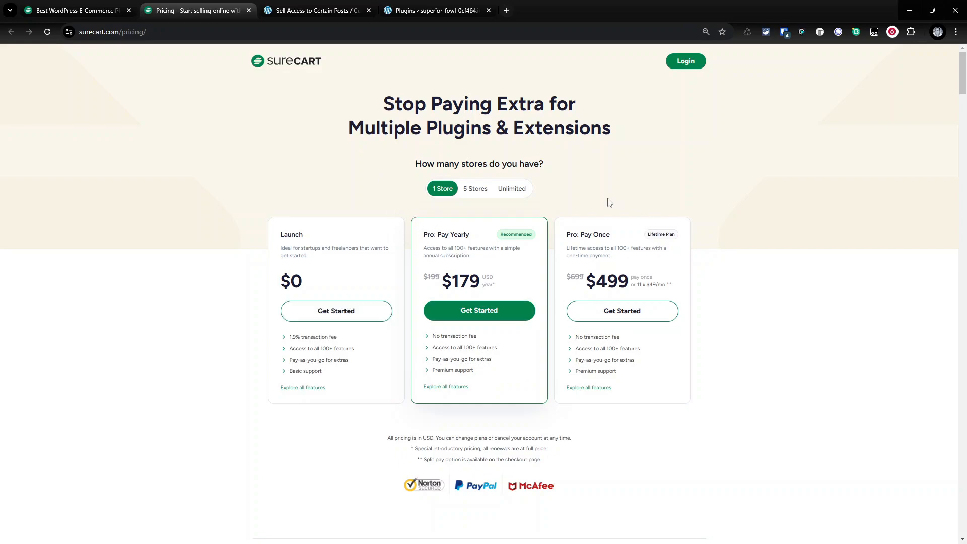
pyautogui.click(512, 192)
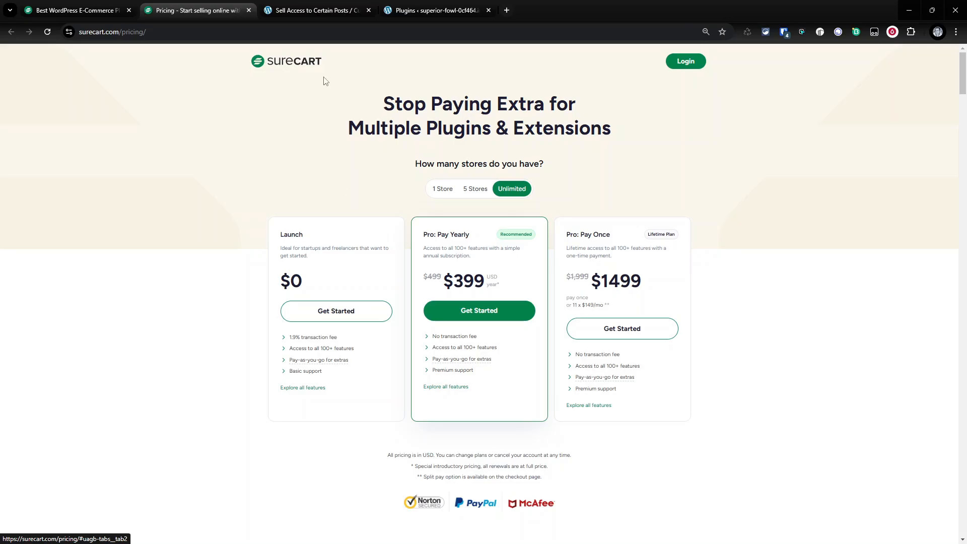
# - Install and activate the Kadence with Blocks with Tools plugin bundle on the WordPress site
pyautogui.click(444, 10)
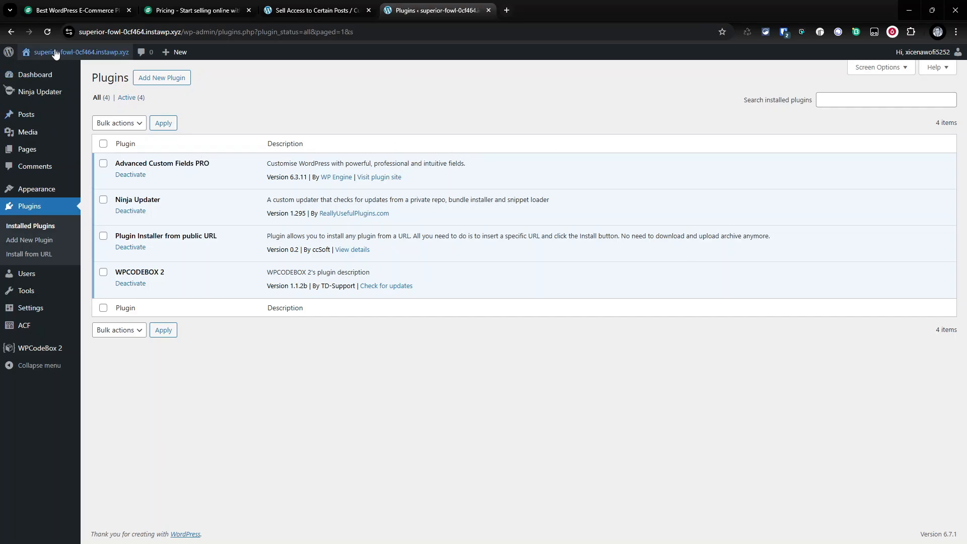
pyautogui.click(52, 72)
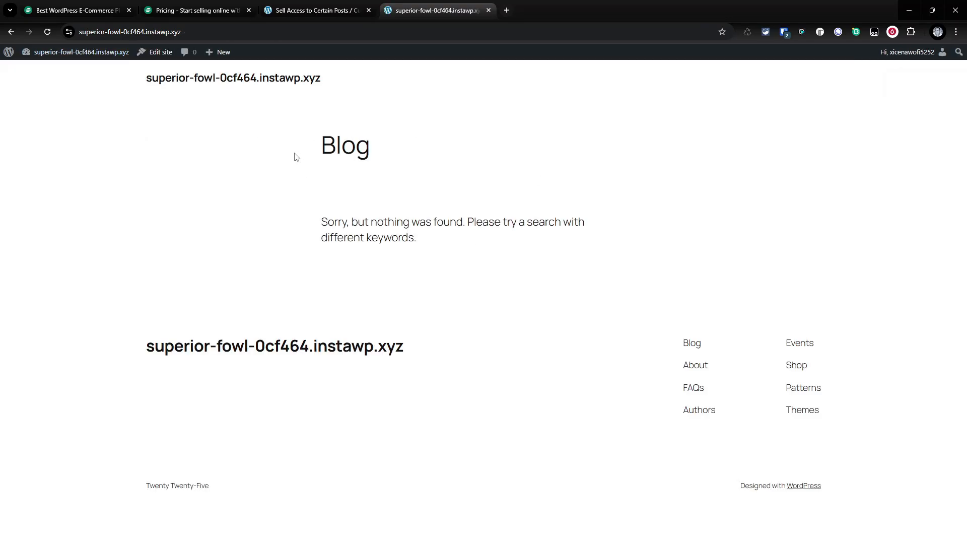
pyautogui.moveTo(82, 52)
pyautogui.click(63, 73)
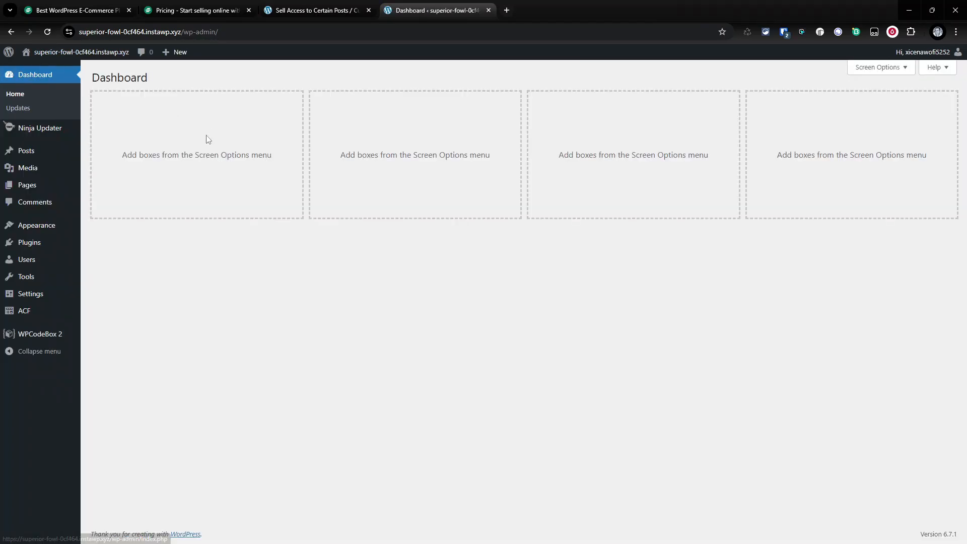
pyautogui.click(36, 252)
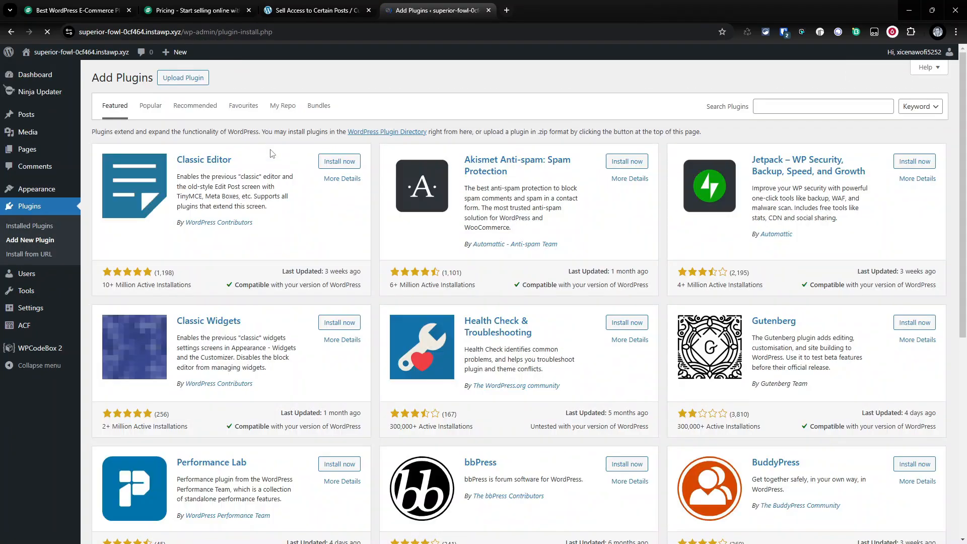
pyautogui.click(319, 106)
pyautogui.click(188, 175)
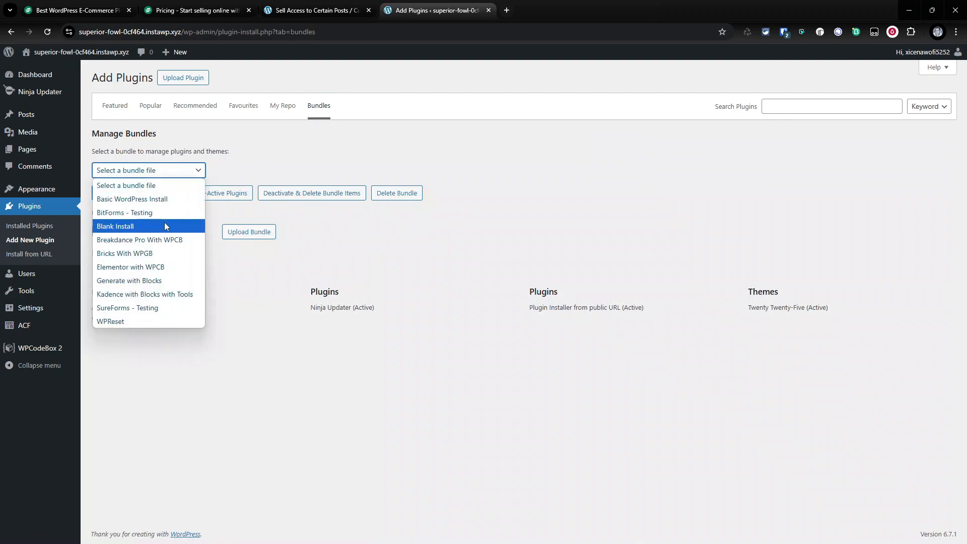
pyautogui.click(177, 295)
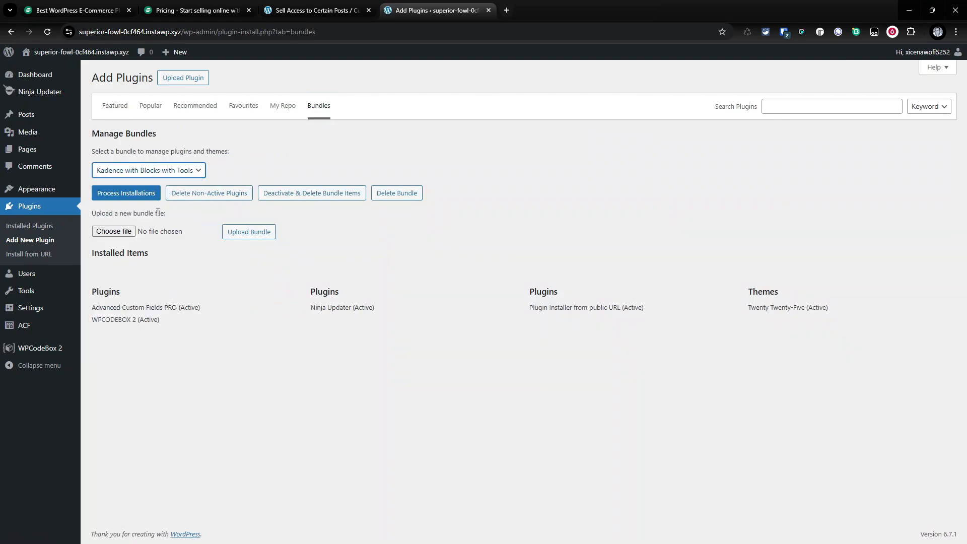
pyautogui.click(128, 193)
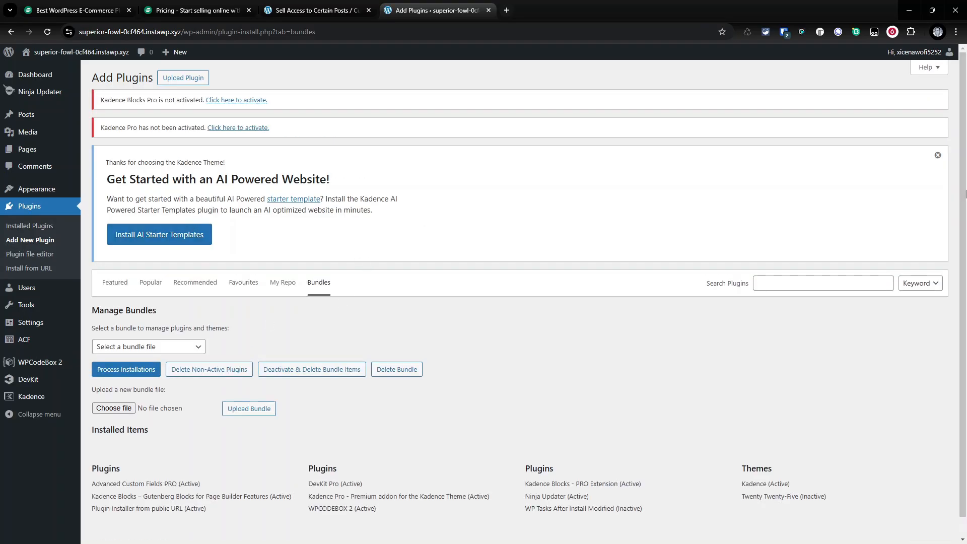
# - Install the Kadence starter templates and open the classic starter template library
pyautogui.click(186, 239)
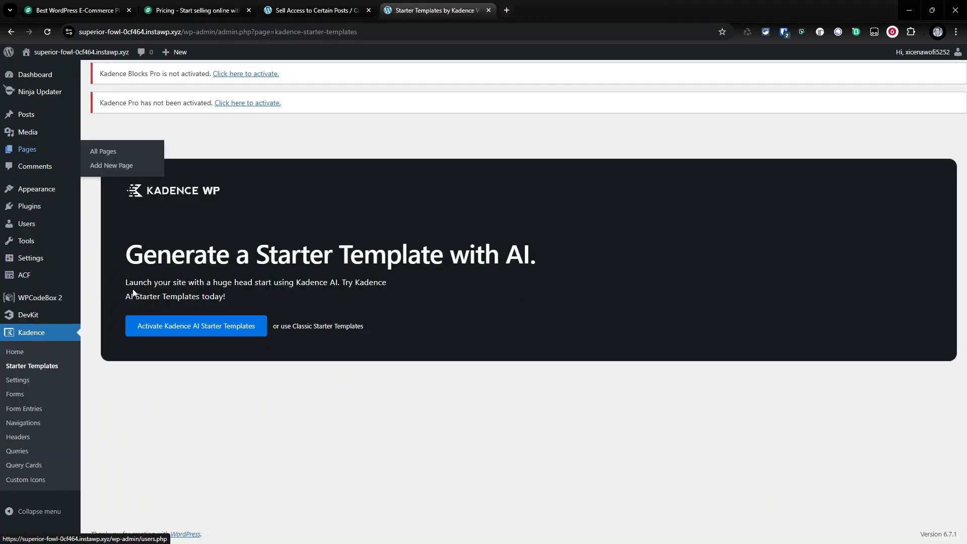
pyautogui.click(340, 327)
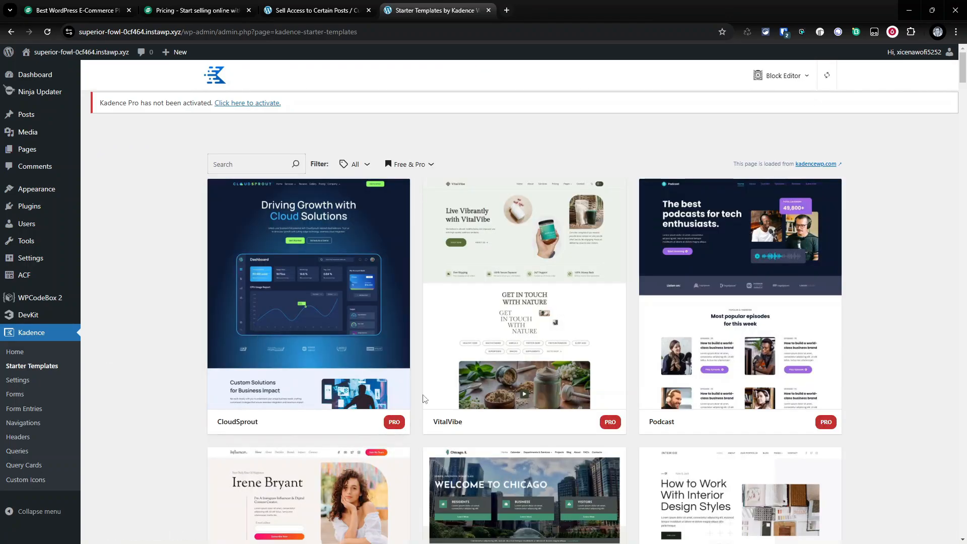
# - Browse the classic starter templates and choose the Writing Course template
pyautogui.scroll(-15, 486, 272)
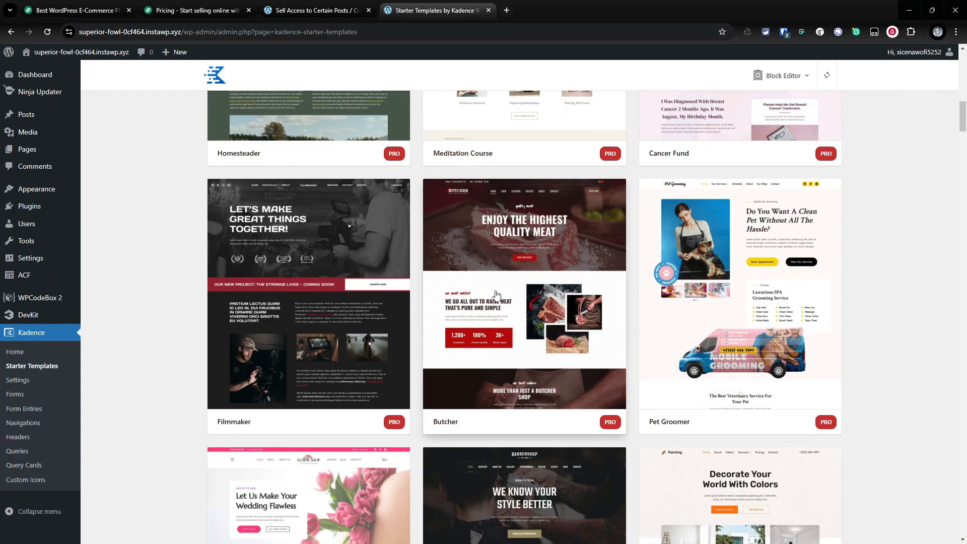
pyautogui.scroll(-12, 497, 296)
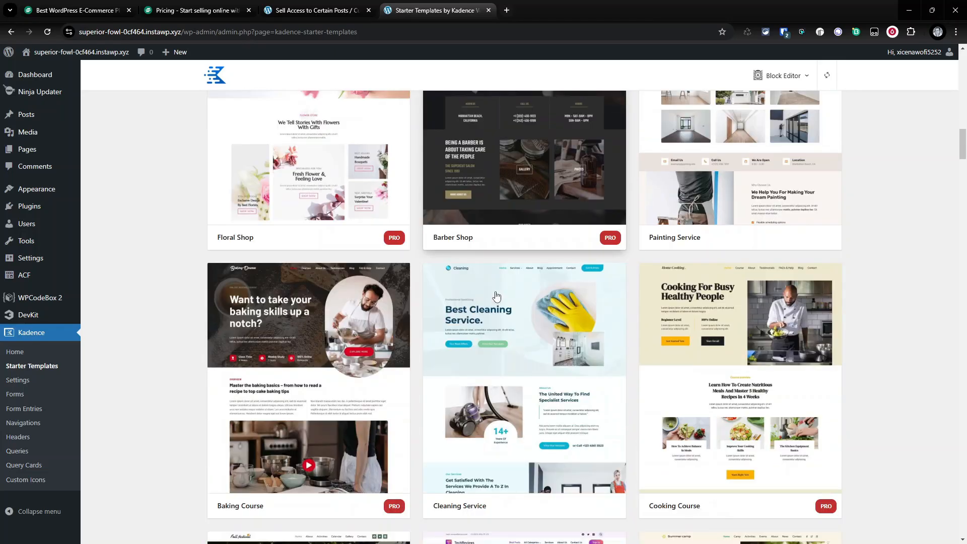
pyautogui.scroll(-8, 496, 296)
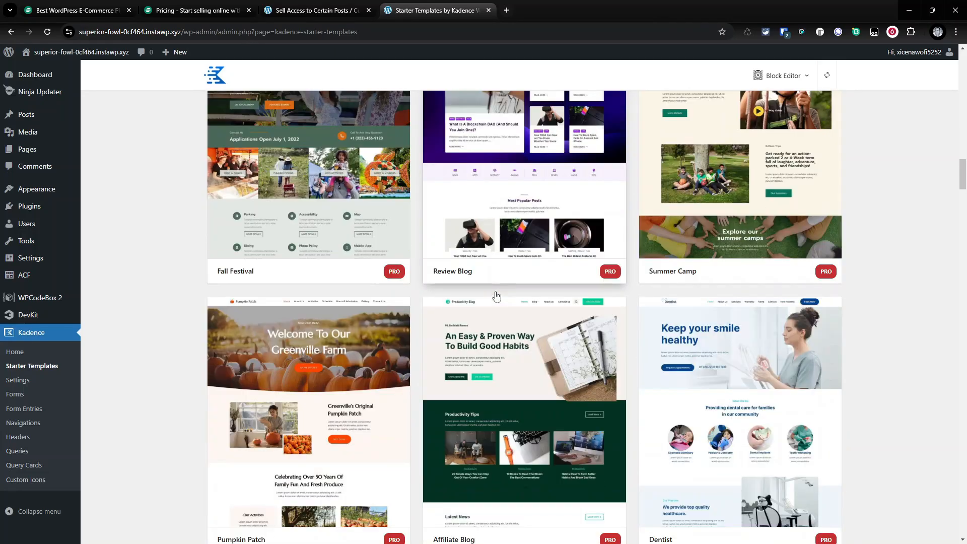
pyautogui.scroll(-4, 496, 294)
pyautogui.scroll(5, 497, 295)
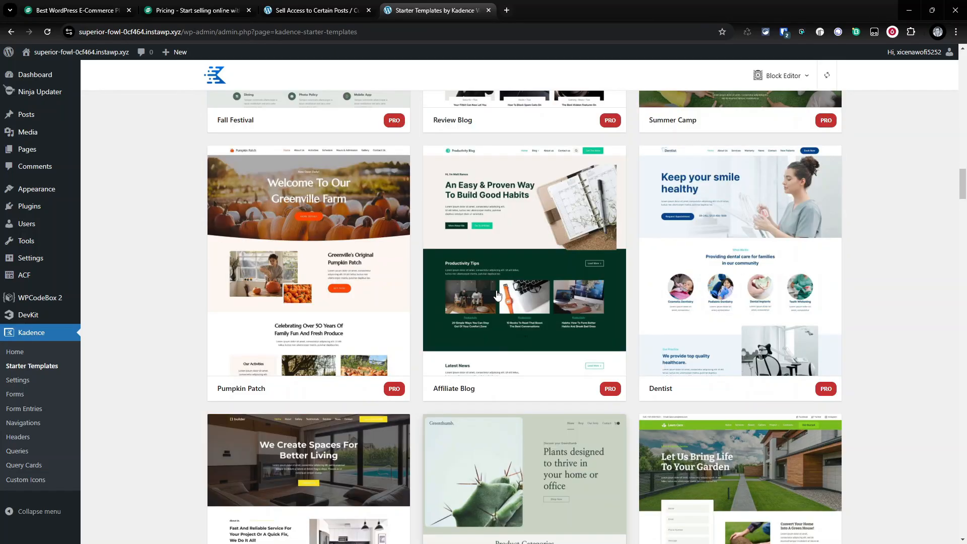
pyautogui.scroll(-3, 497, 296)
pyautogui.scroll(-10, 497, 296)
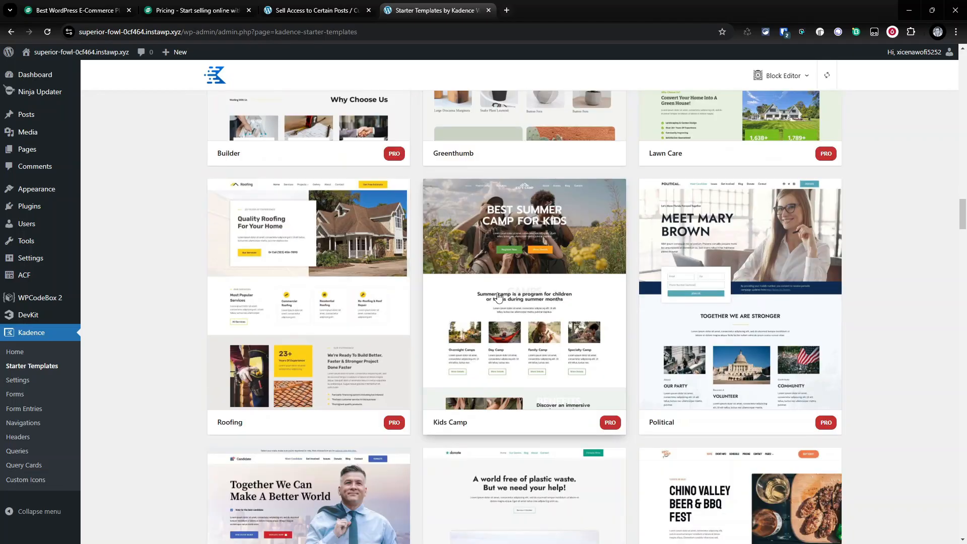
pyautogui.scroll(-15, 498, 297)
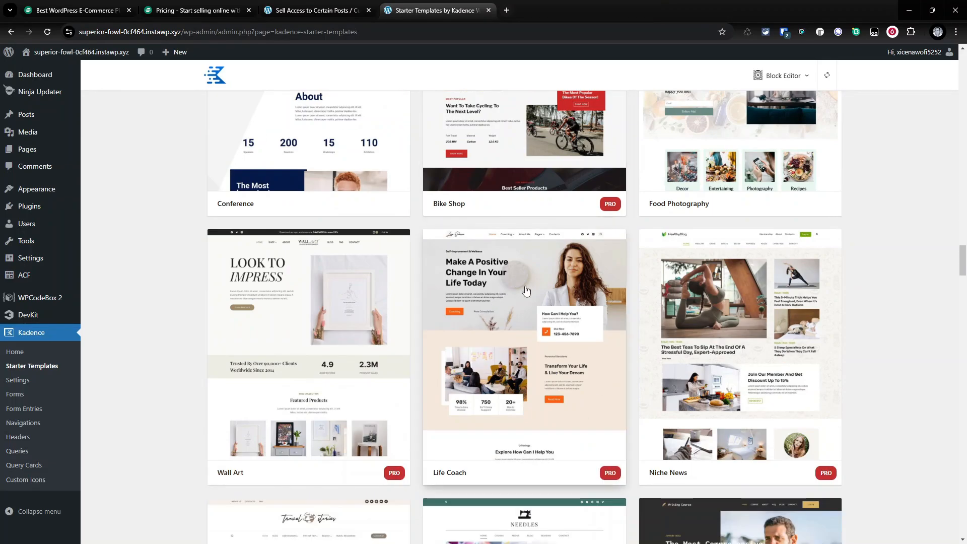
pyautogui.scroll(-4, 526, 300)
pyautogui.scroll(1, 526, 302)
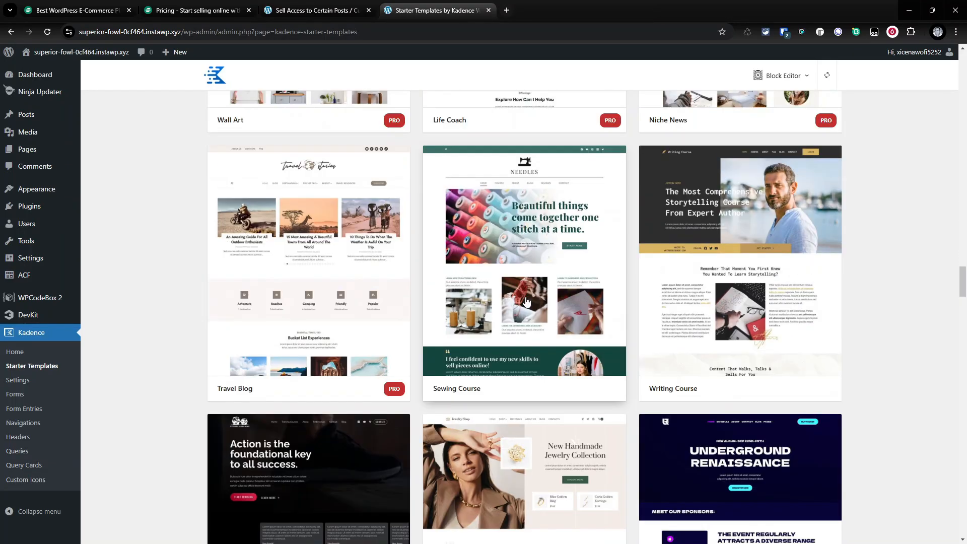
pyautogui.click(778, 308)
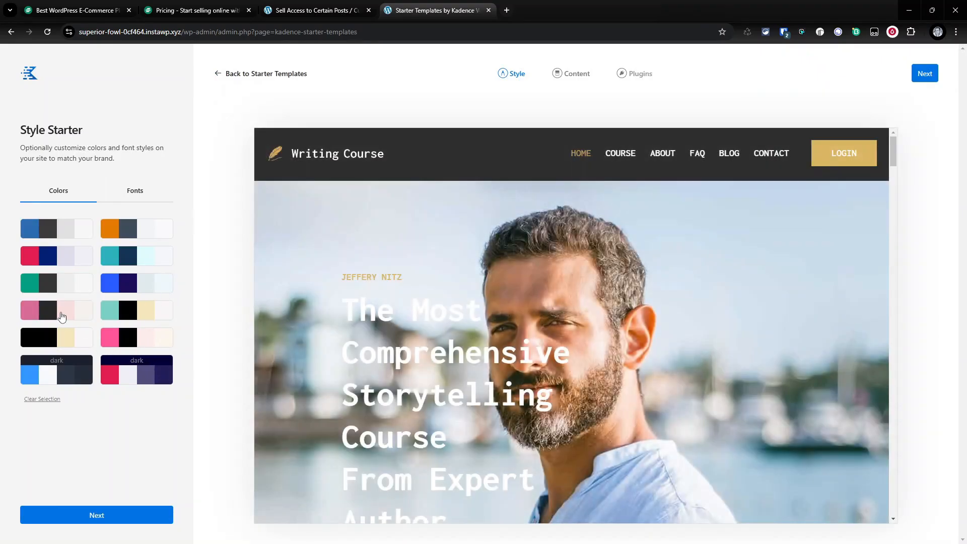
# - Apply the teal and black colour palette to the Writing Course template style
pyautogui.click(60, 316)
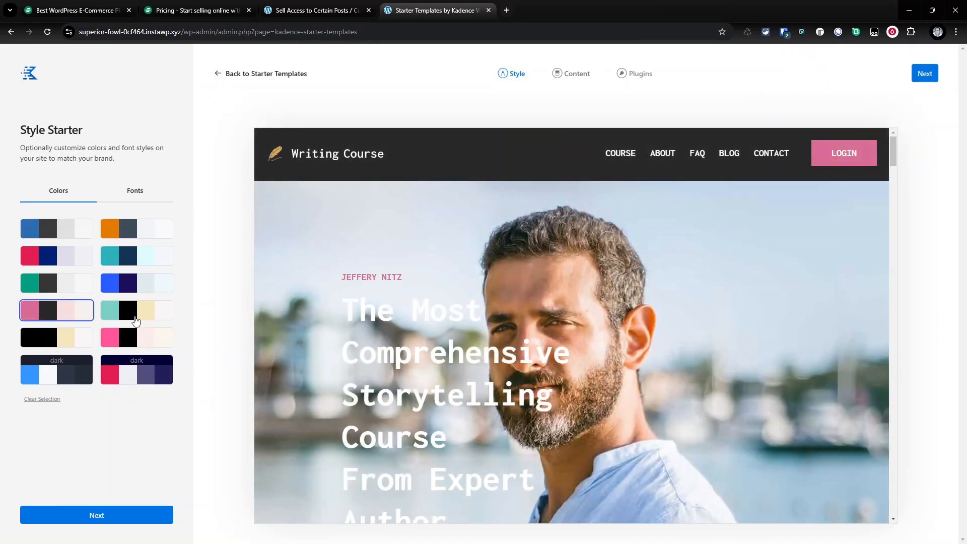
pyautogui.click(133, 317)
pyautogui.click(158, 523)
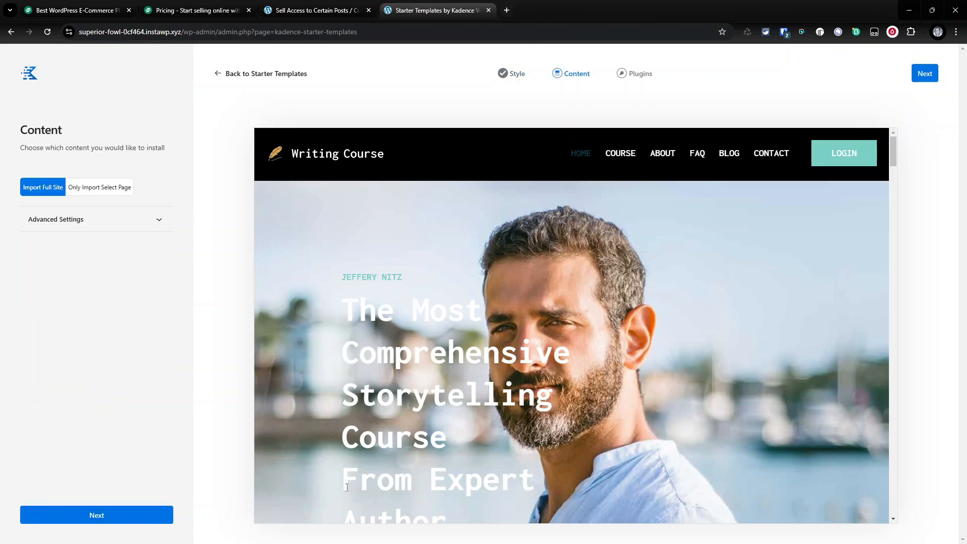
# - Import the full site with its required plugins, launch it, and open the finished site
pyautogui.click(156, 507)
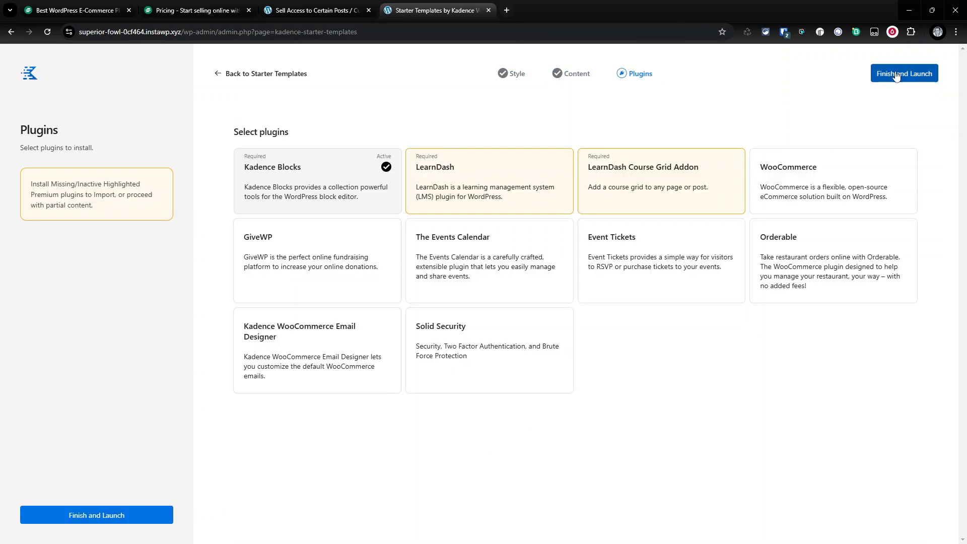
pyautogui.click(895, 76)
pyautogui.click(566, 317)
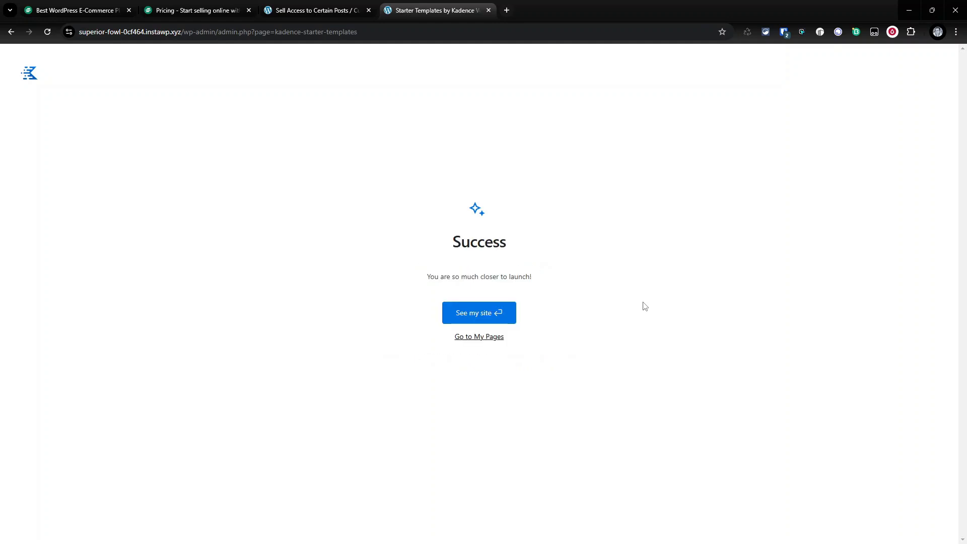
pyautogui.click(488, 317)
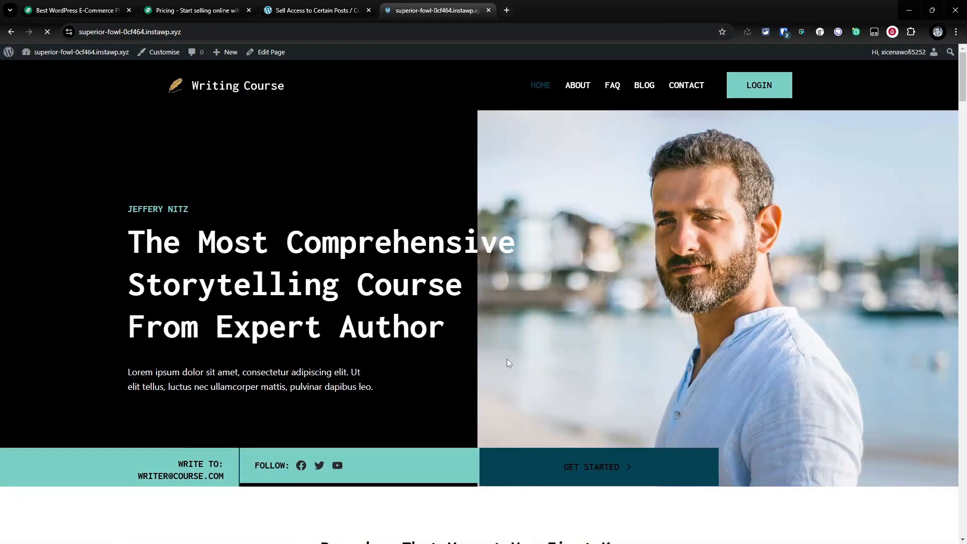
# - Scroll through the new homepage to review its sections
pyautogui.scroll(-10, 327, 349)
pyautogui.scroll(-15, 327, 353)
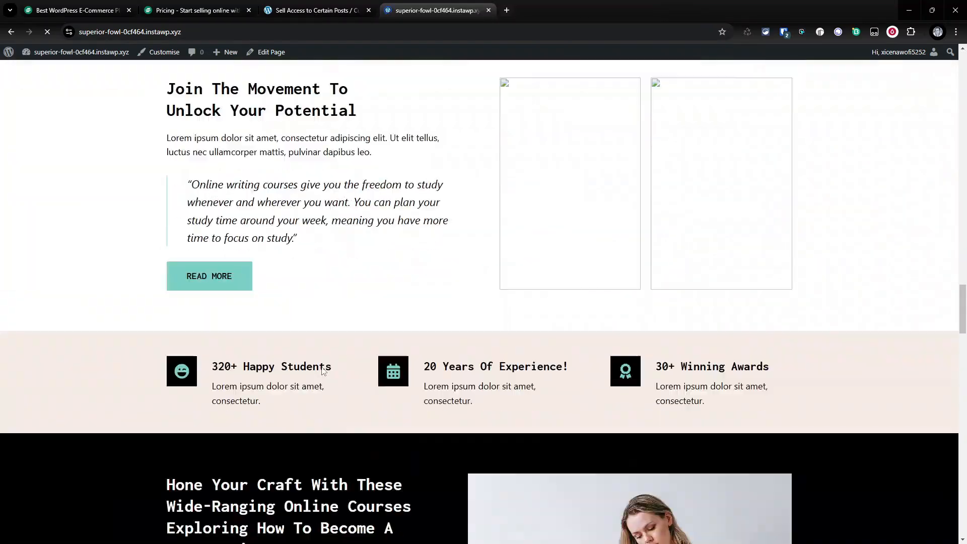
pyautogui.scroll(10, 323, 362)
pyautogui.scroll(-5, 323, 365)
pyautogui.scroll(15, 322, 367)
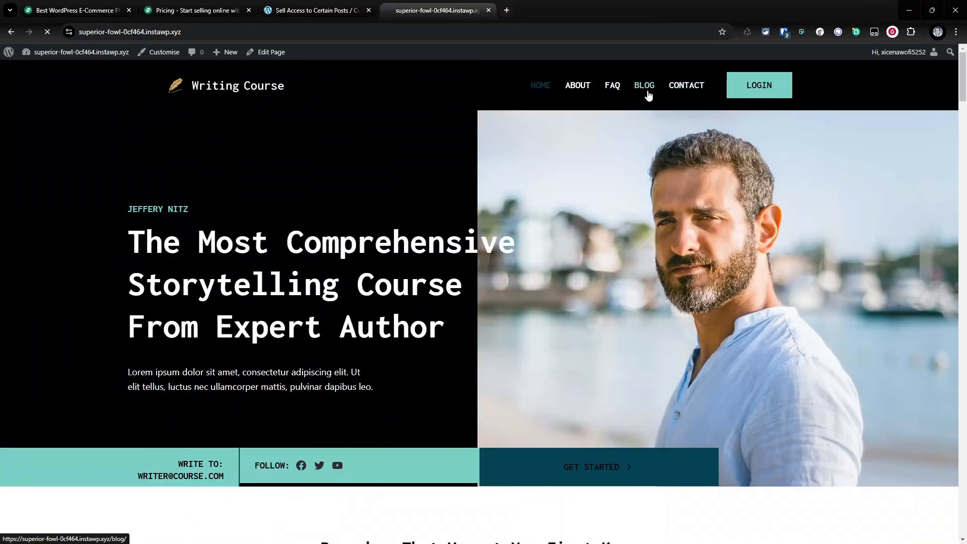
# - Open the blog and review the Complete Guide to Optimizing Your Social Content post
pyautogui.click(645, 88)
pyautogui.scroll(-4, 319, 215)
pyautogui.click(319, 215)
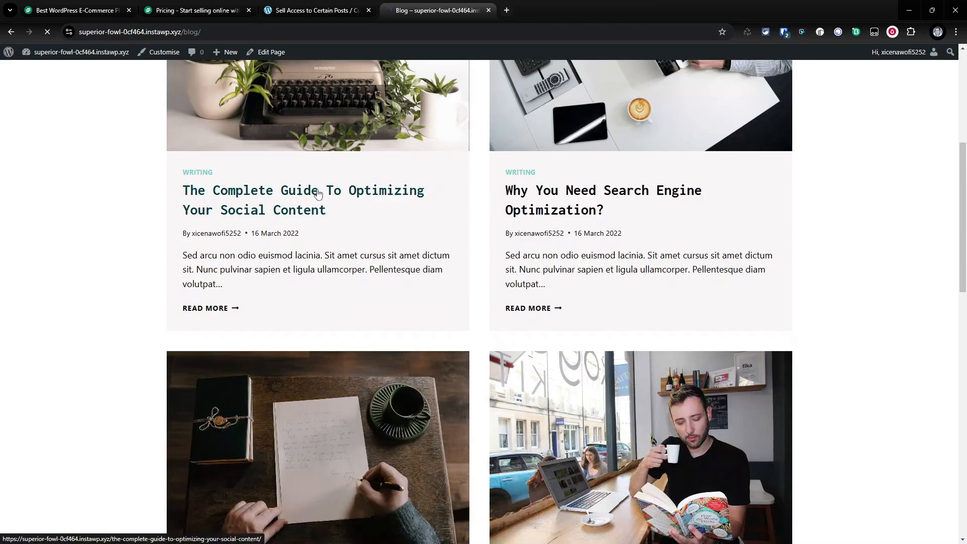
pyautogui.scroll(-20, 391, 233)
pyautogui.scroll(-8, 392, 262)
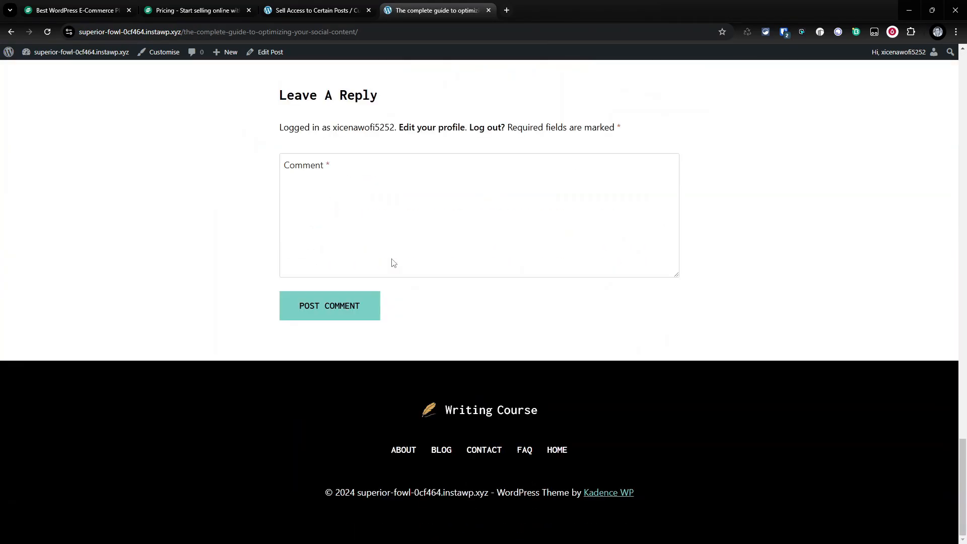
pyautogui.scroll(20, 392, 263)
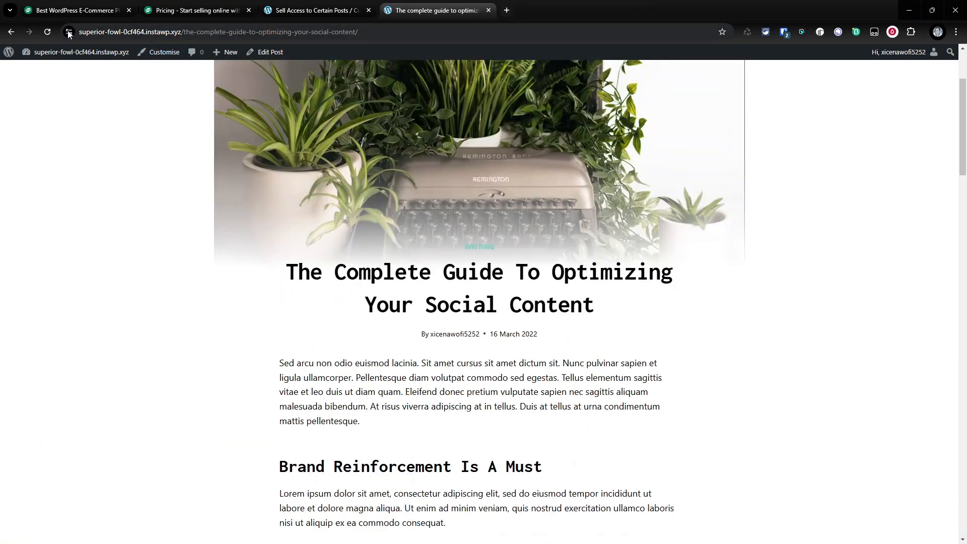
pyautogui.click(11, 32)
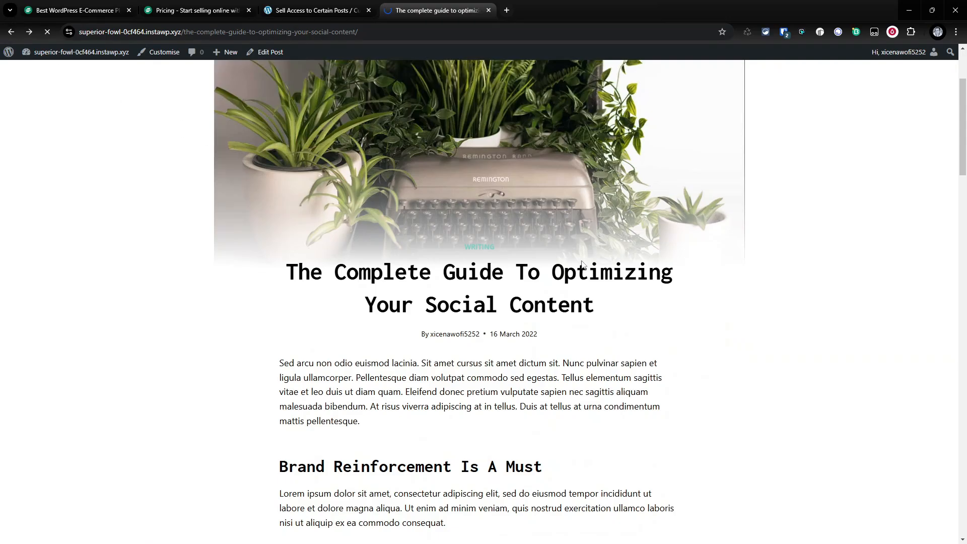
# - Open the social media management post, review it, and return to the homepage
pyautogui.scroll(-3, 529, 96)
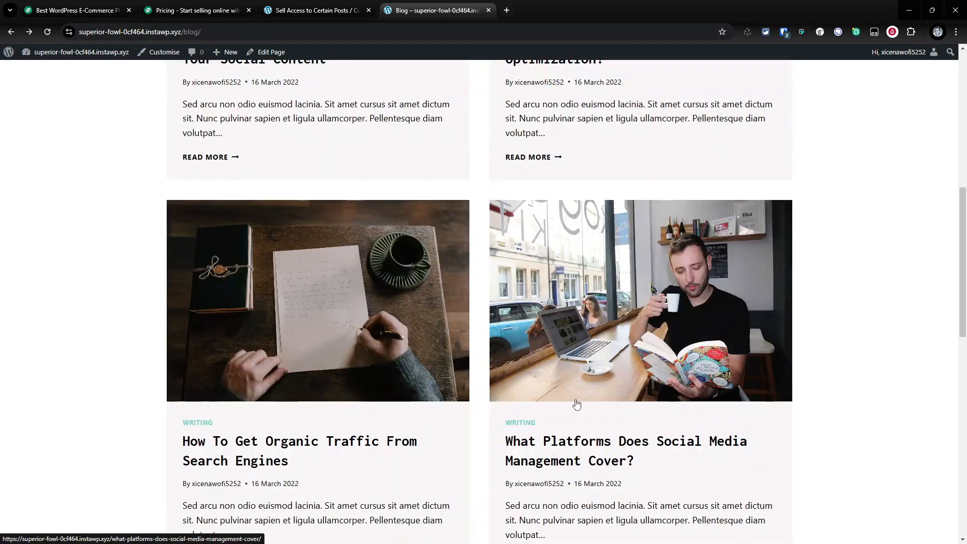
pyautogui.click(509, 438)
pyautogui.scroll(-7, 504, 372)
pyautogui.scroll(-15, 503, 373)
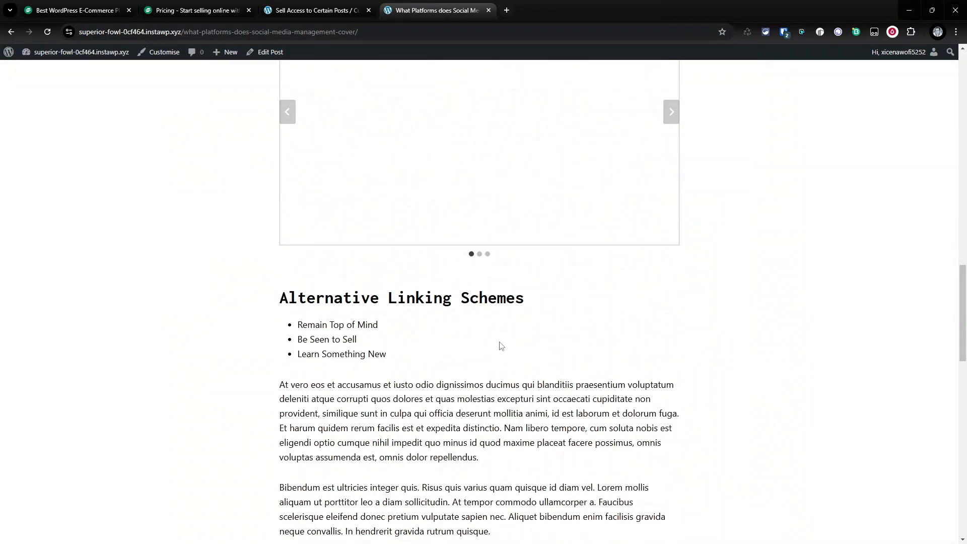
pyautogui.scroll(20, 501, 343)
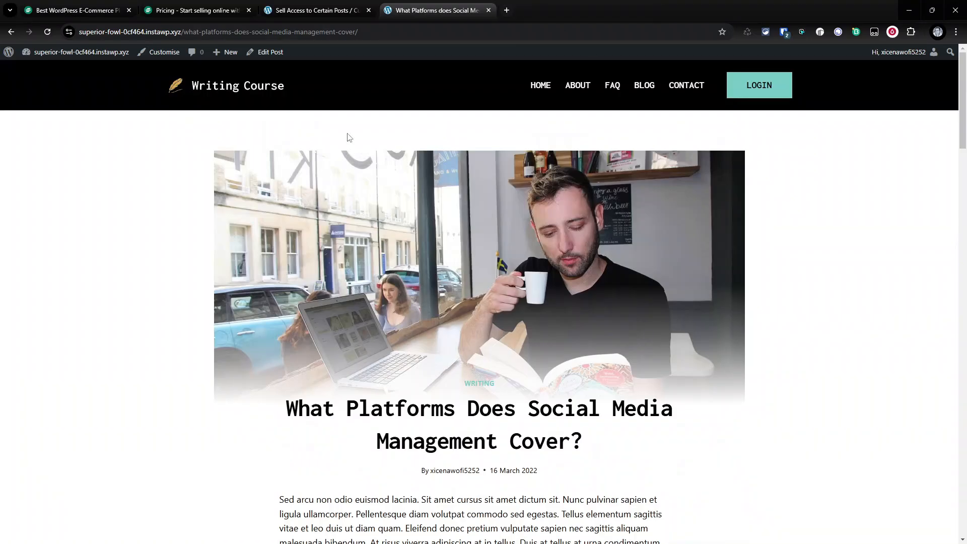
pyautogui.click(540, 86)
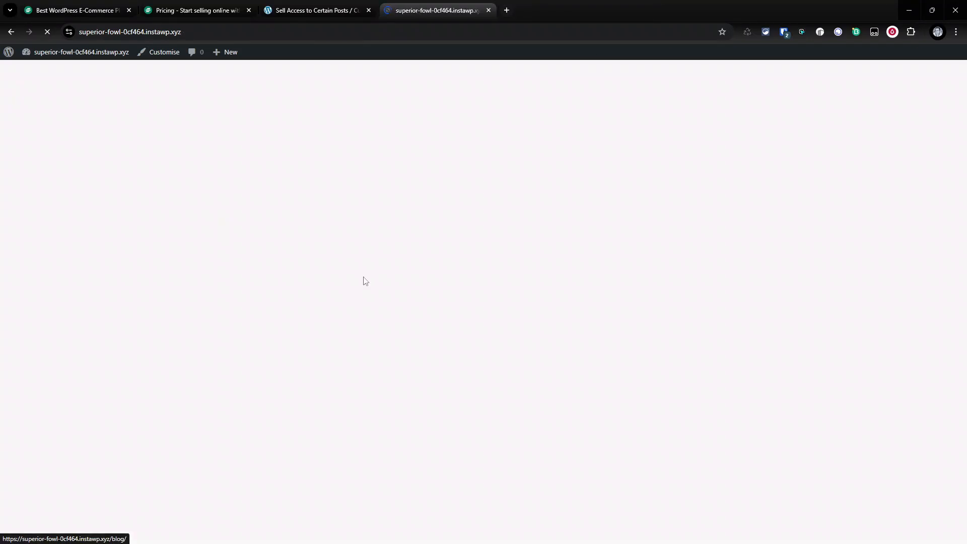
# - Go to the dashboard's plugin directory, search for Surecart, and install and activate the SureCart plugin
pyautogui.scroll(-10, 287, 434)
pyautogui.scroll(-20, 421, 195)
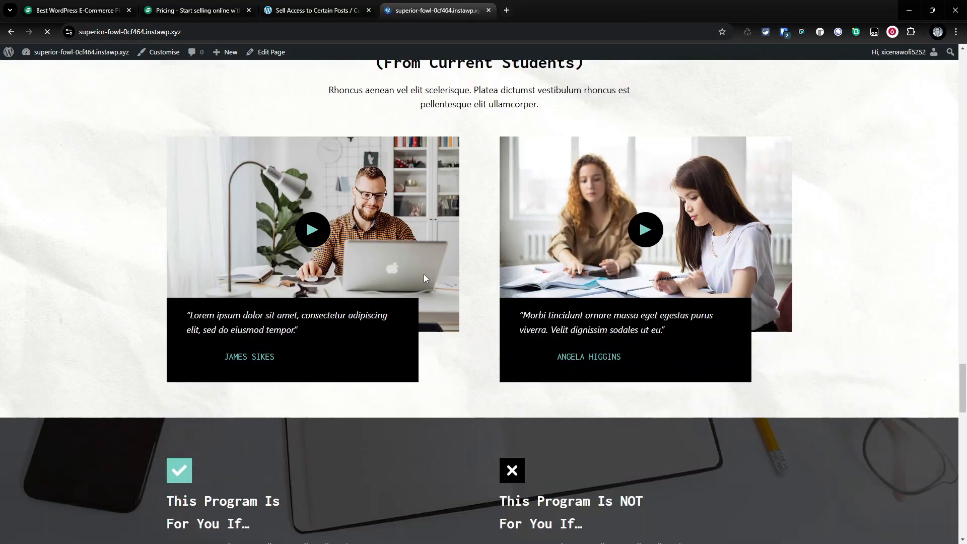
pyautogui.scroll(15, 424, 274)
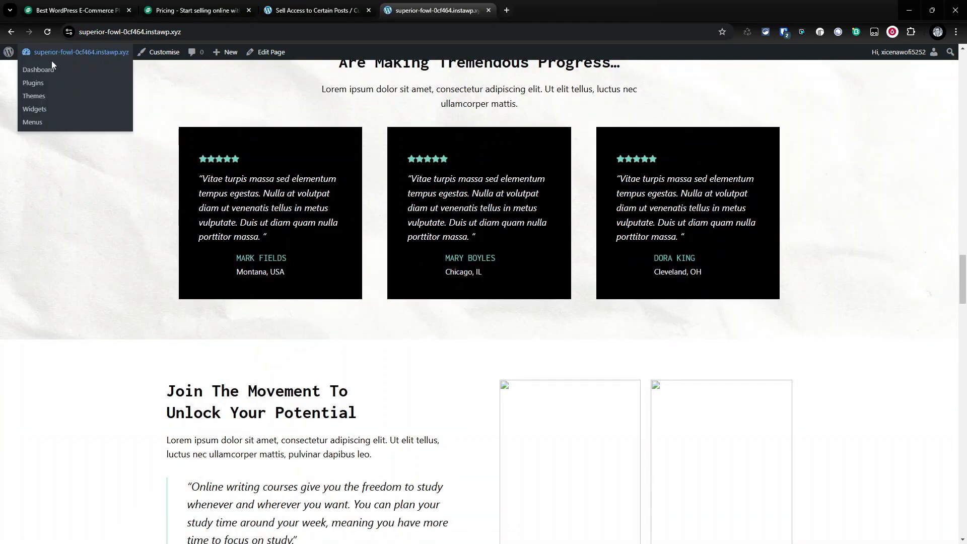
pyautogui.click(50, 68)
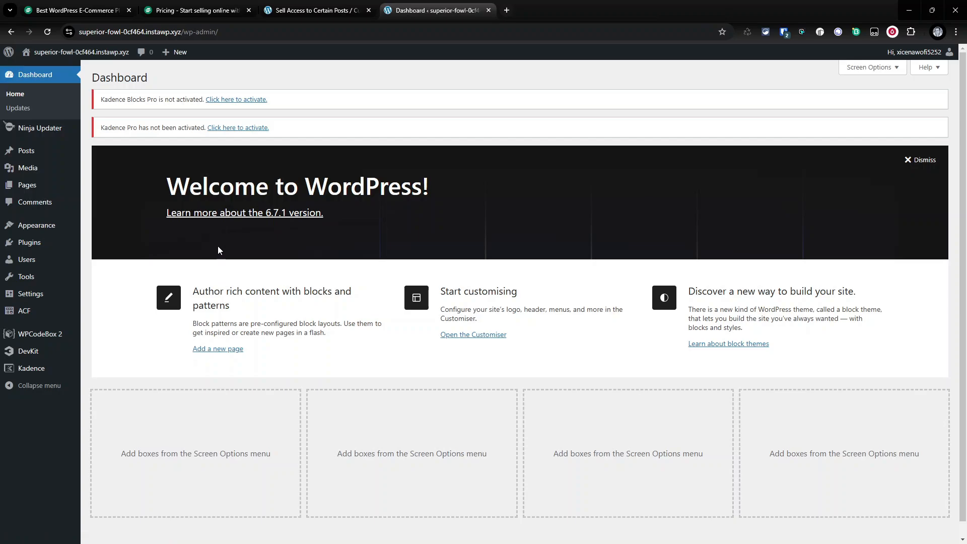
pyautogui.click(40, 245)
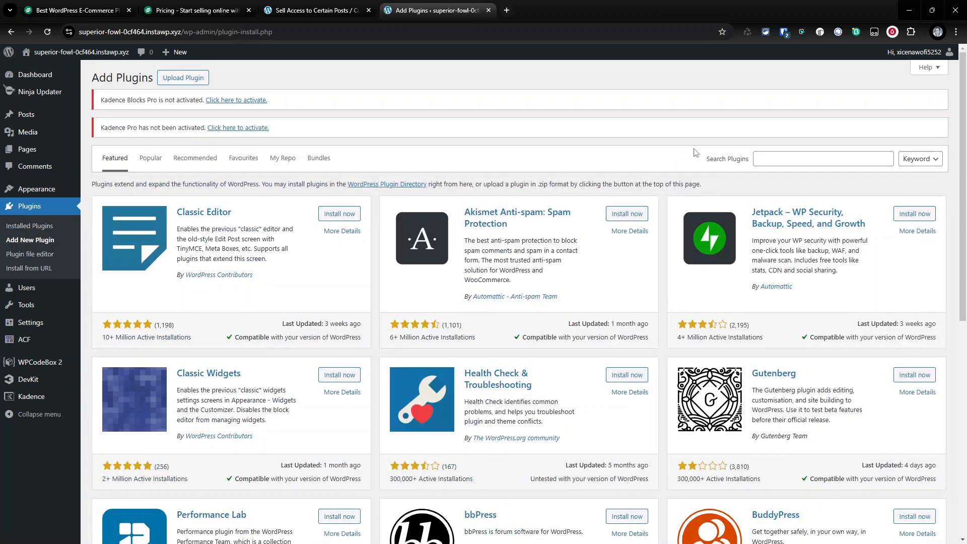
pyautogui.click(793, 157)
pyautogui.write('Surecart')
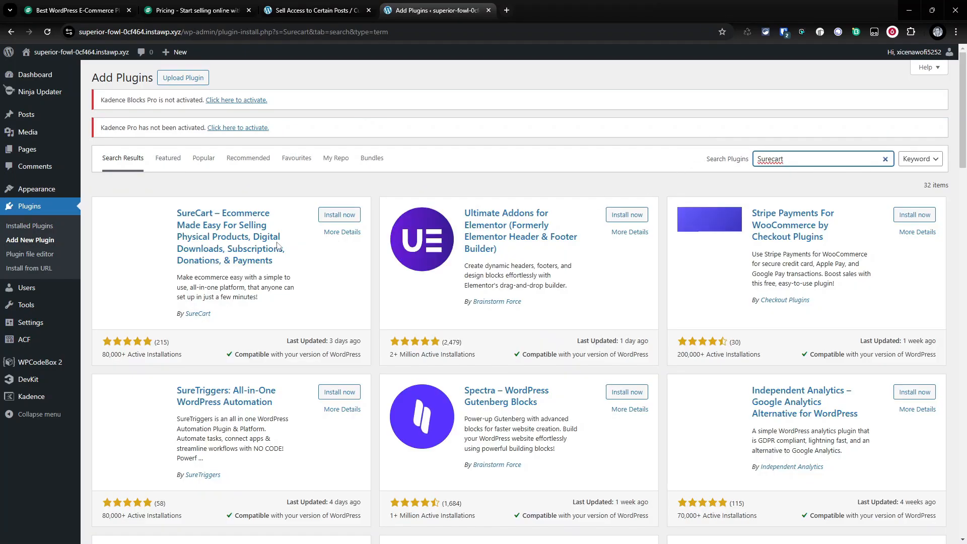
pyautogui.click(334, 215)
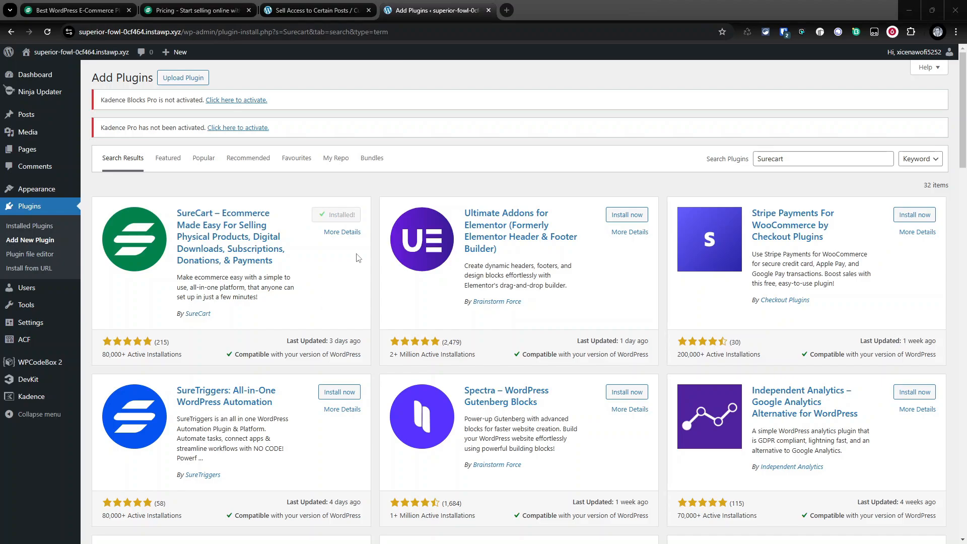
pyautogui.click(350, 220)
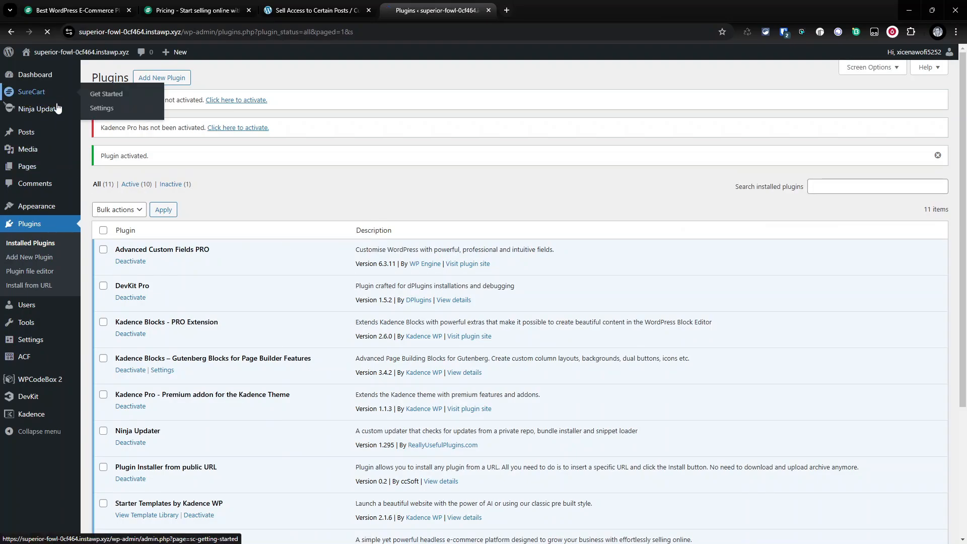
# - Connect the existing SureCart store by pasting its API token, then open the store's products
pyautogui.click(37, 98)
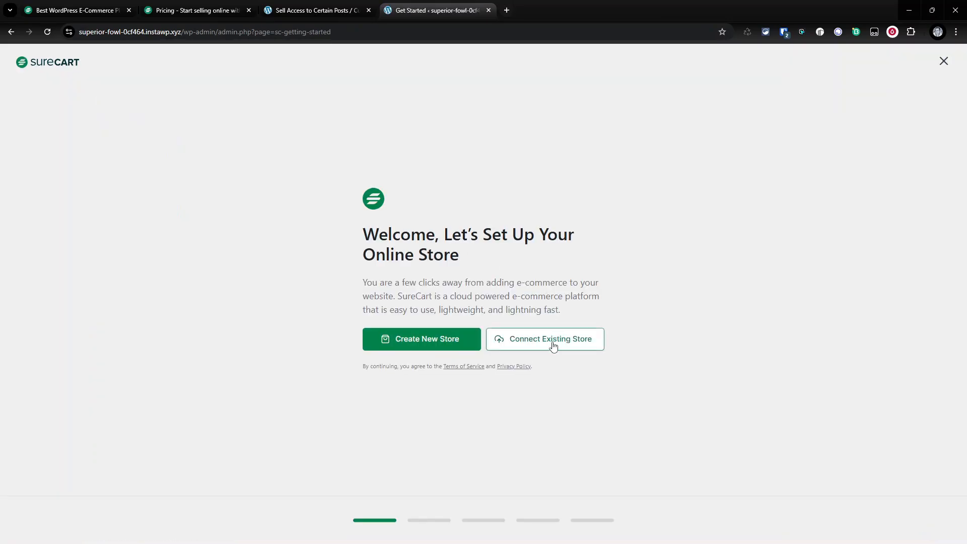
pyautogui.click(554, 345)
pyautogui.click(470, 283)
pyautogui.hotkey('ctrl', 'v')
pyautogui.moveTo(470, 283); pyautogui.dragTo(300, 280)
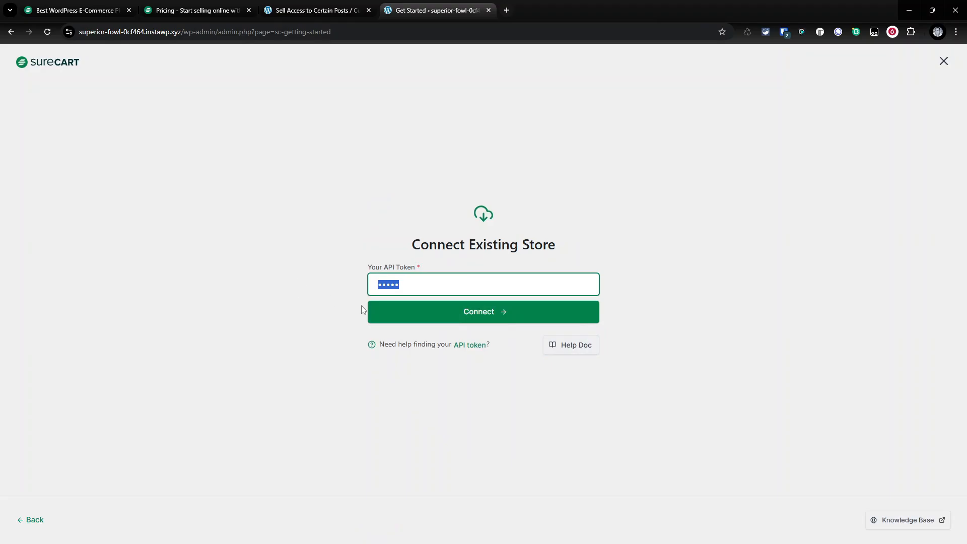
pyautogui.hotkey('ctrl', 'v')
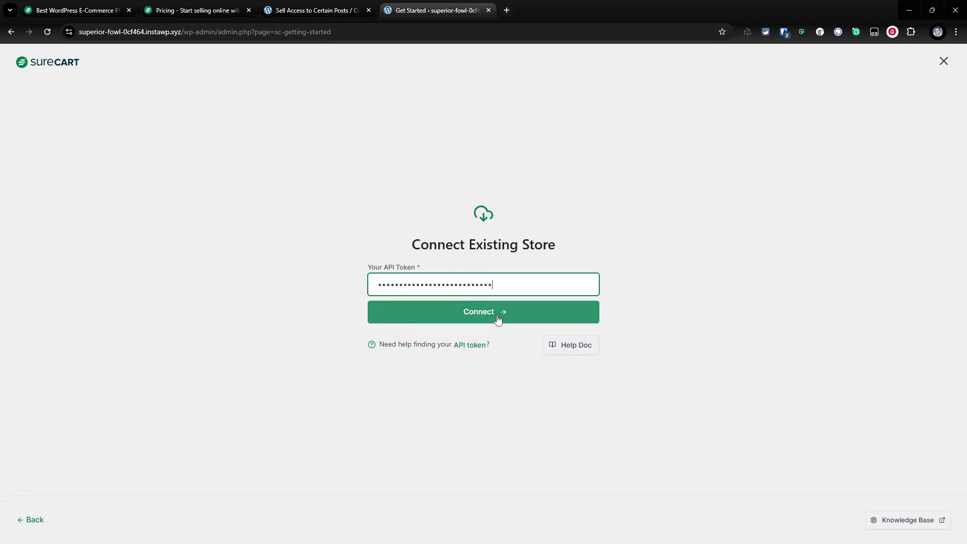
pyautogui.click(501, 317)
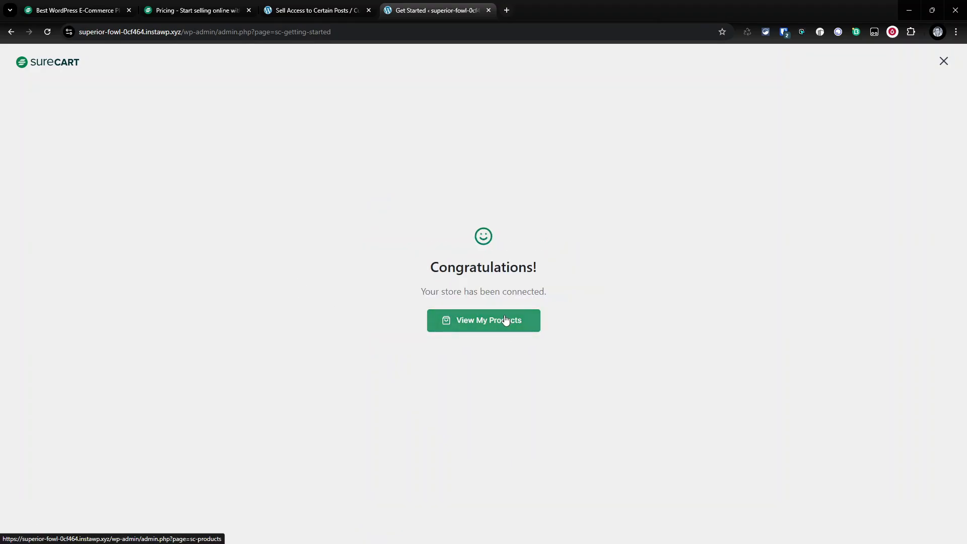
pyautogui.click(481, 326)
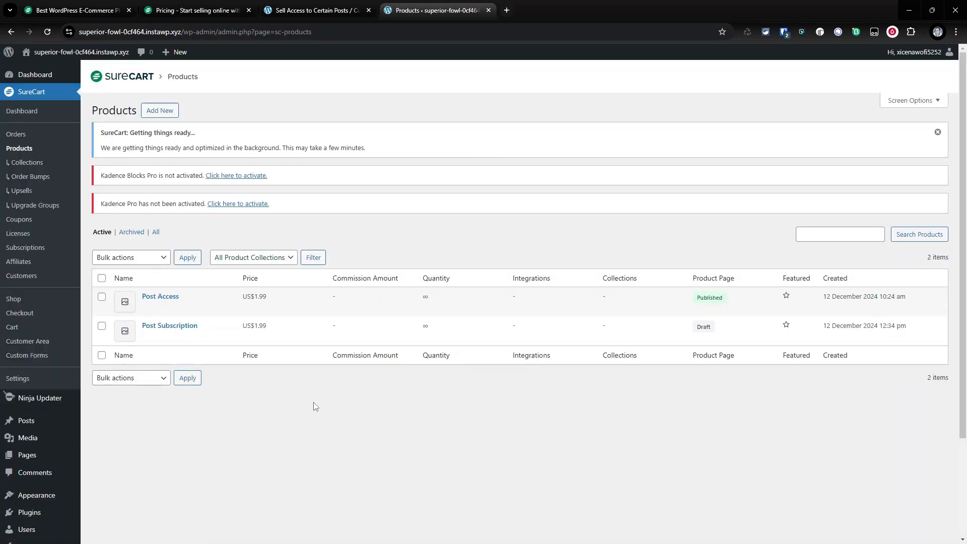
# - Open the Post Access product and replace its unavailable image with an uploaded image from the desktop
pyautogui.moveTo(131, 337)
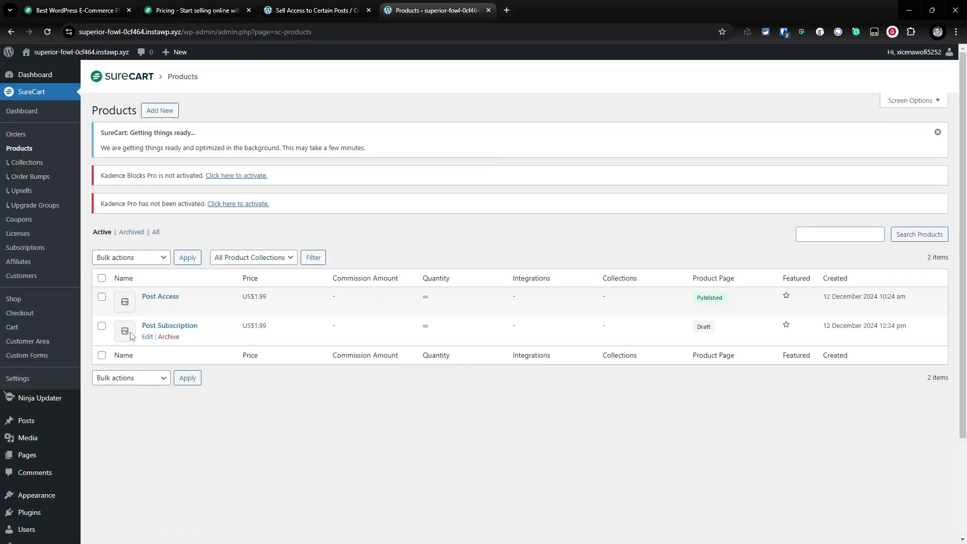
pyautogui.click(168, 336)
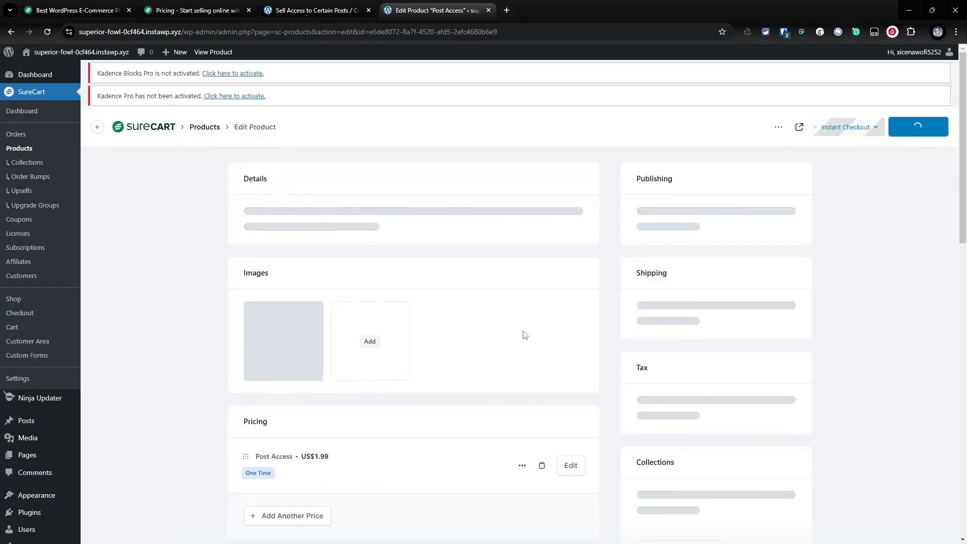
pyautogui.scroll(-5, 488, 351)
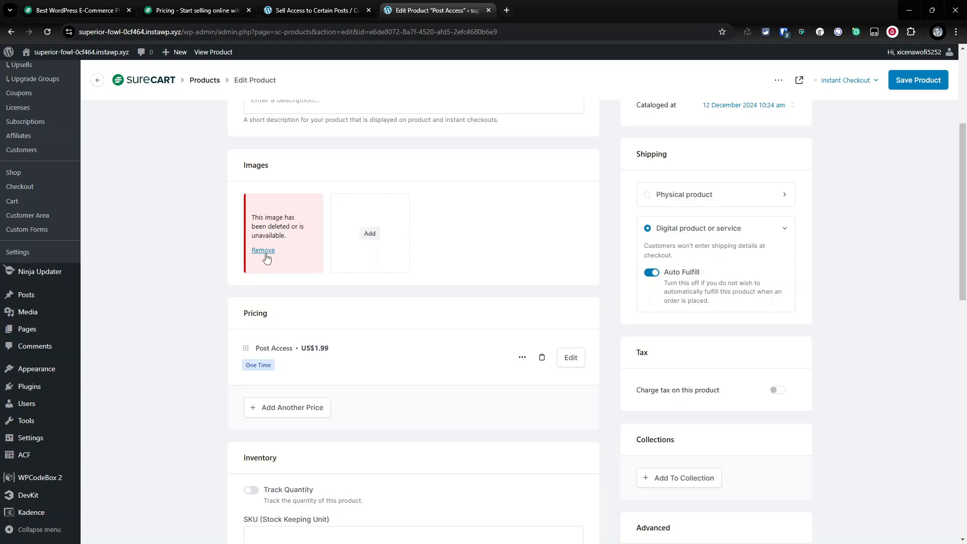
pyautogui.click(264, 252)
pyautogui.click(420, 244)
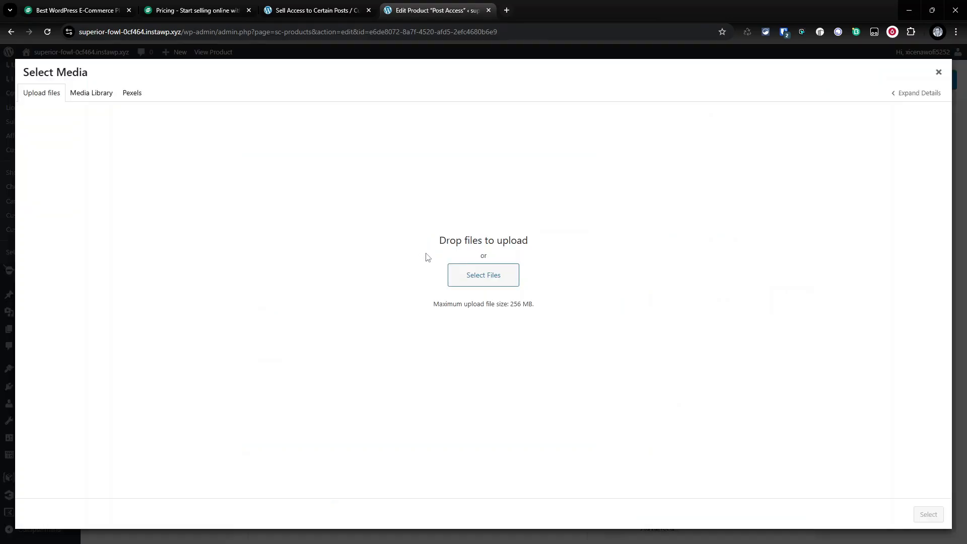
pyautogui.click(483, 274)
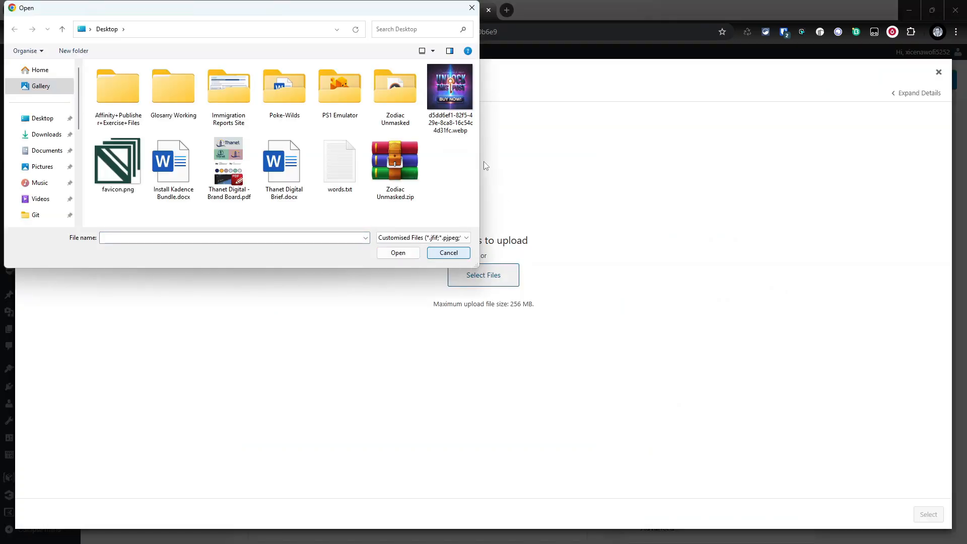
pyautogui.click(398, 253)
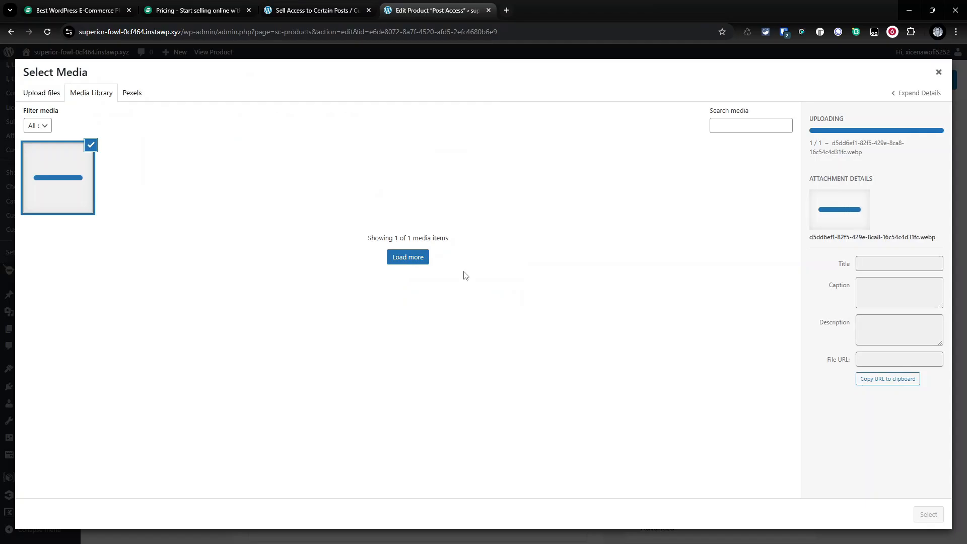
pyautogui.click(928, 514)
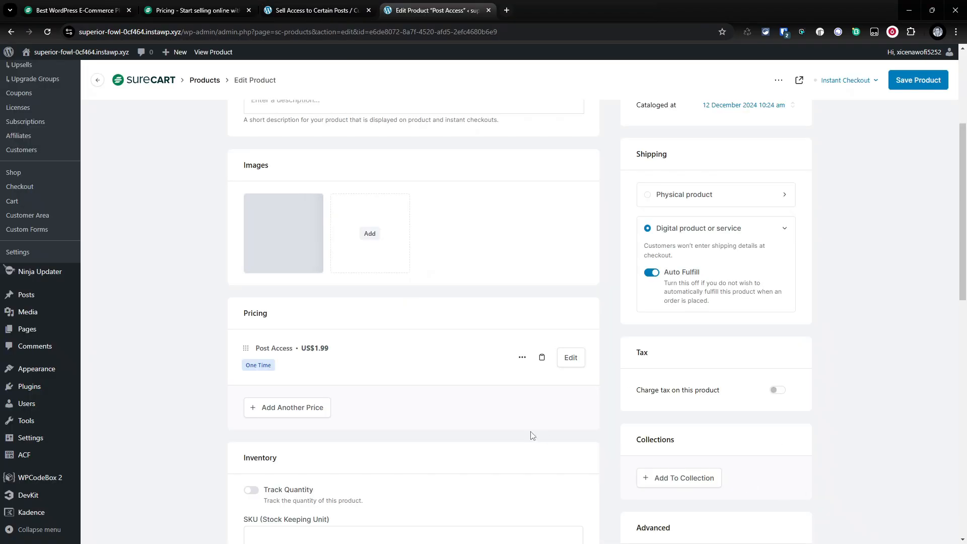
# - Open the Post Access price's details and select its buy link
pyautogui.scroll(5, 419, 315)
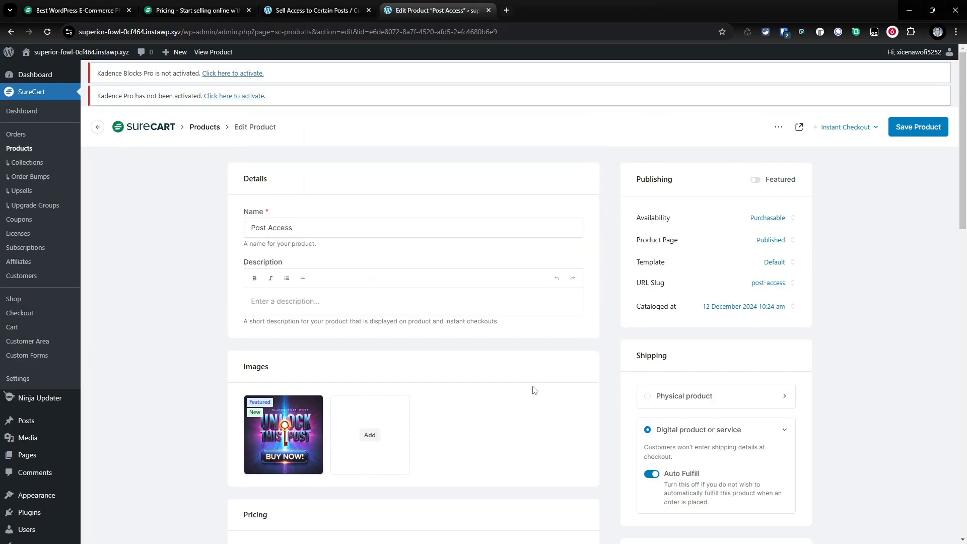
pyautogui.scroll(-4, 528, 396)
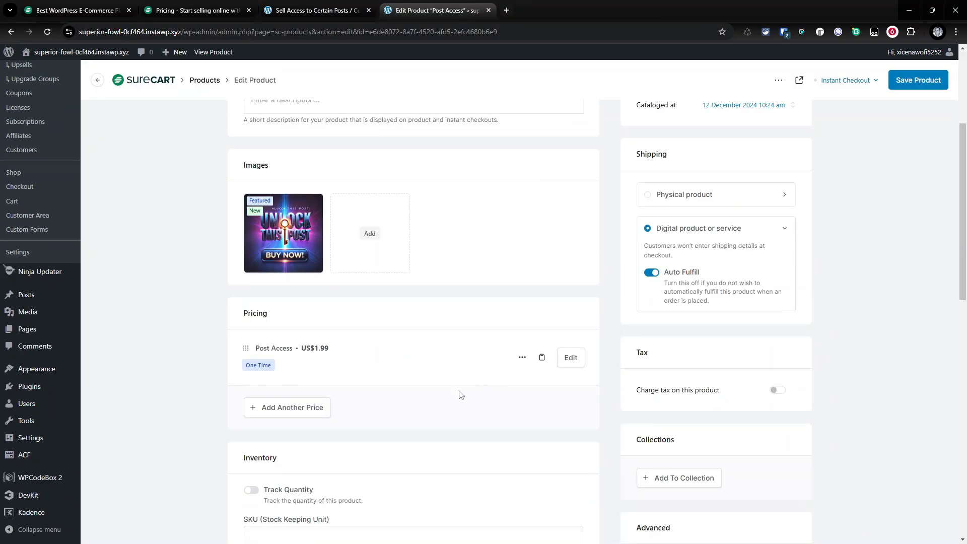
pyautogui.click(520, 359)
pyautogui.click(542, 359)
pyautogui.tripleClick(422, 219)
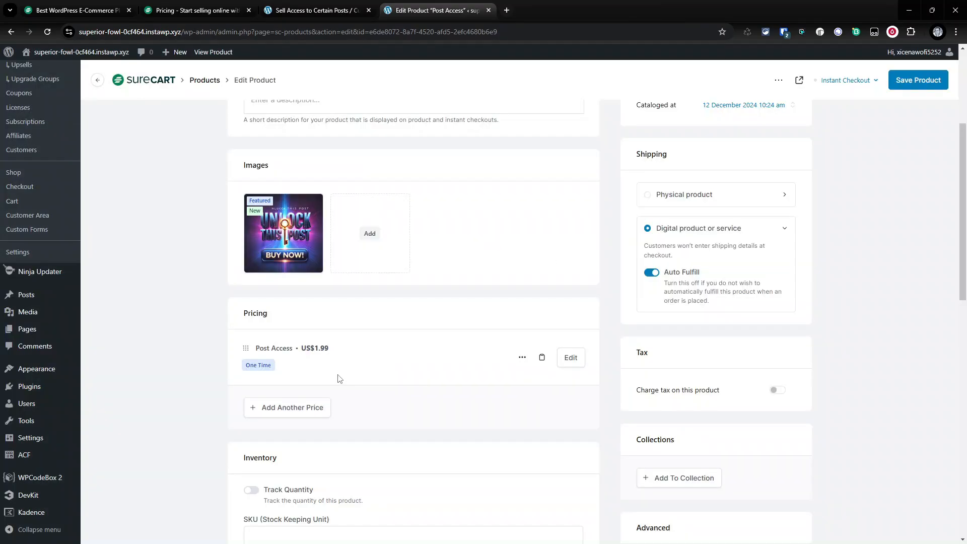
pyautogui.click(337, 375)
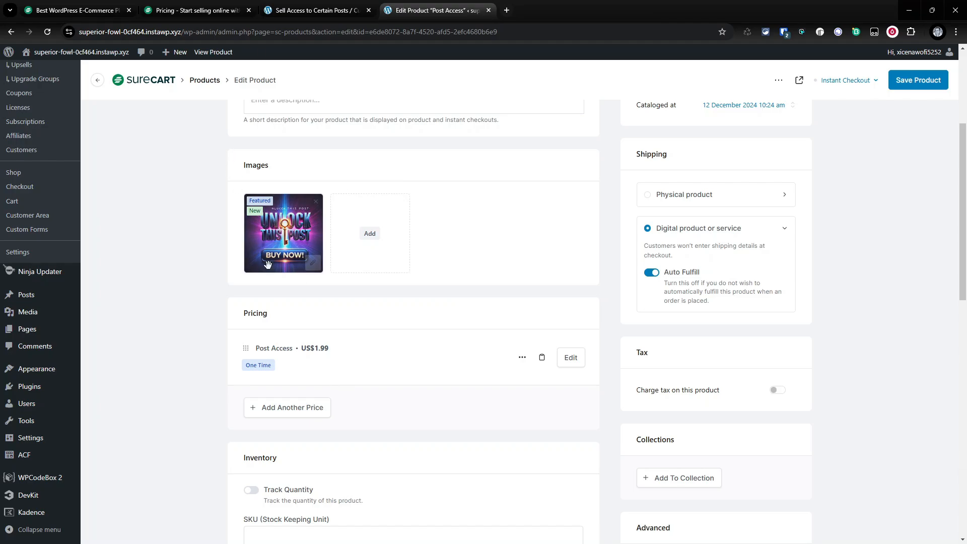
# - Save the Post Access product
pyautogui.scroll(4, 403, 364)
pyautogui.scroll(-5, 405, 367)
pyautogui.scroll(2, 407, 367)
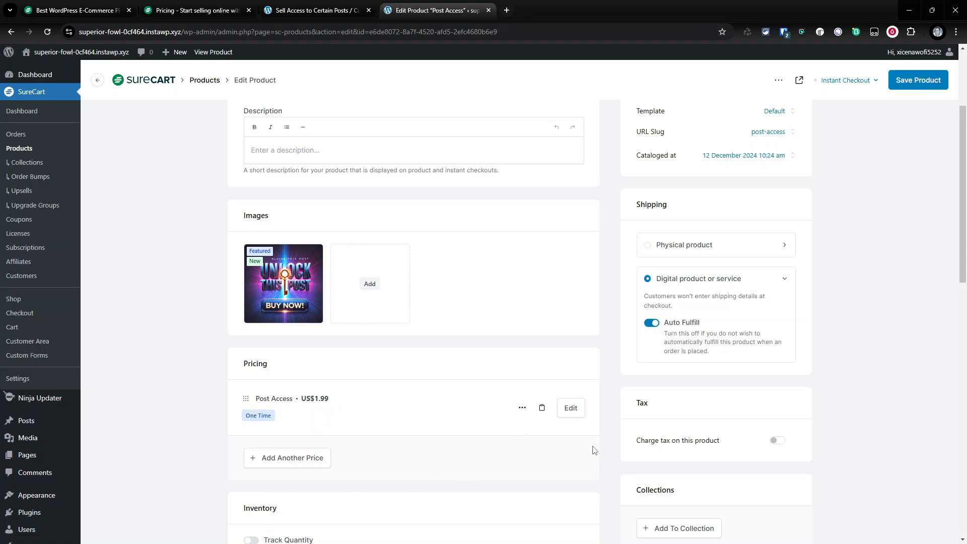
pyautogui.scroll(5, 504, 353)
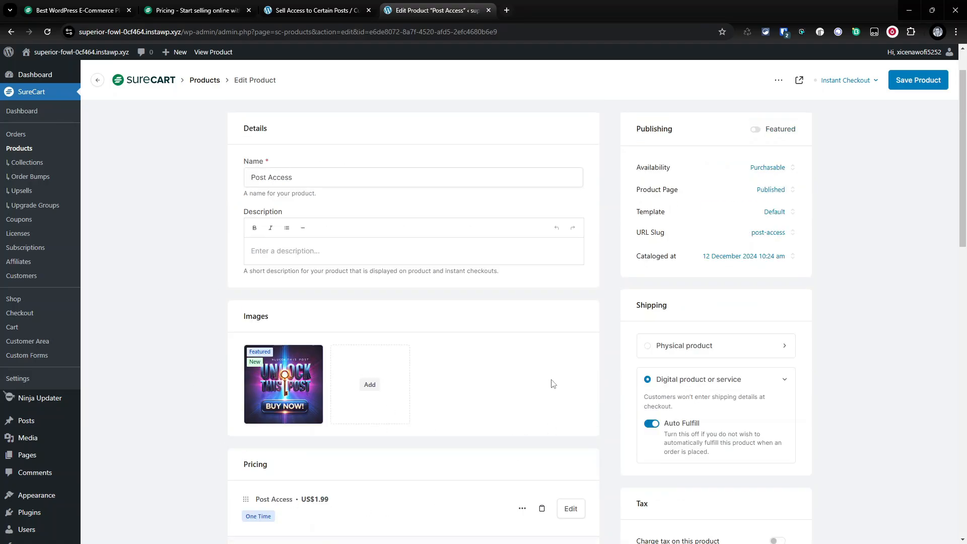
pyautogui.click(913, 127)
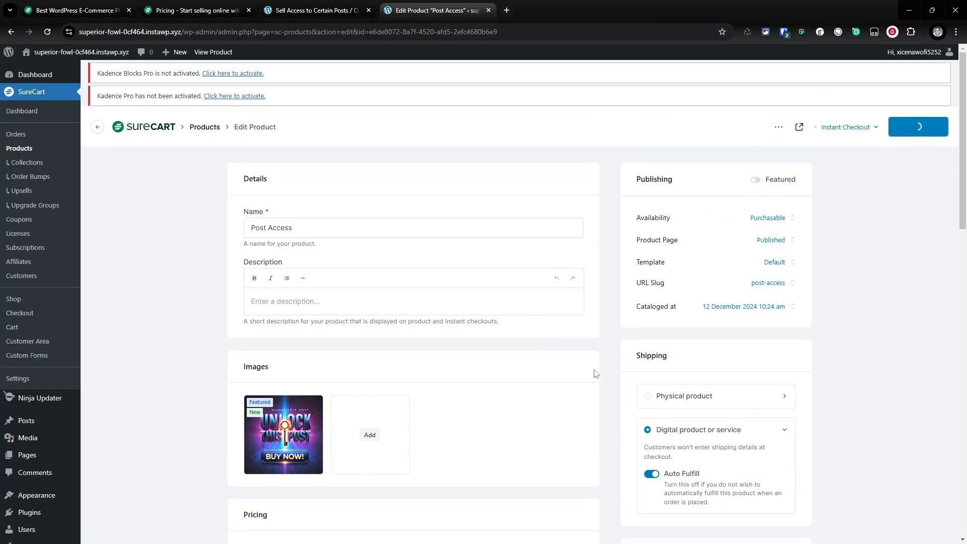
# - Open WPCodeBox 2 and title a new PHP snippet Main_Sell_Posts
pyautogui.scroll(-4, 352, 352)
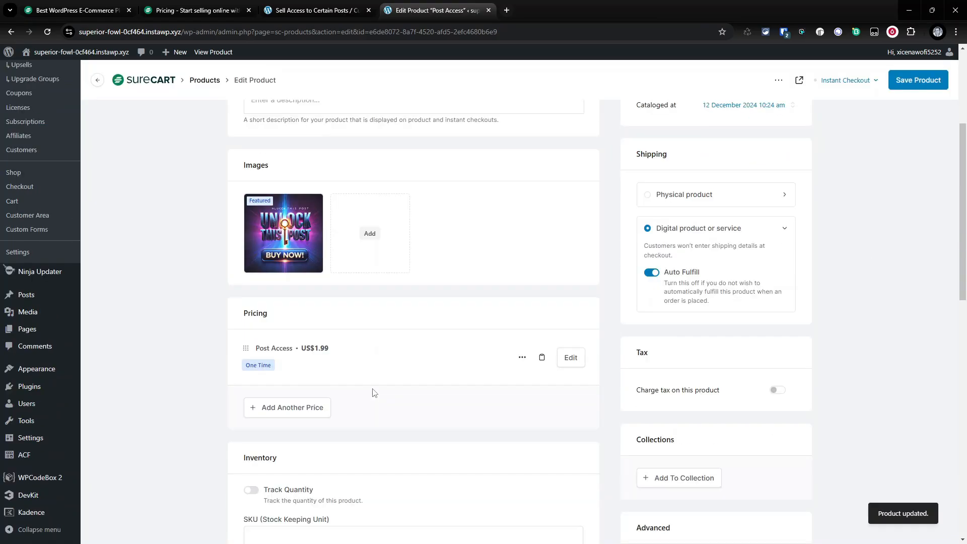
pyautogui.scroll(2, 373, 388)
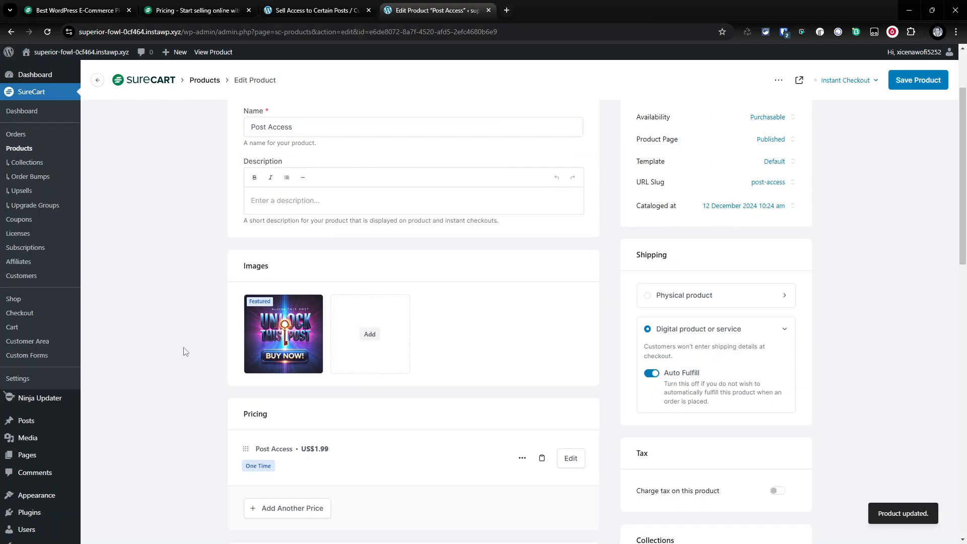
pyautogui.scroll(-5, 160, 378)
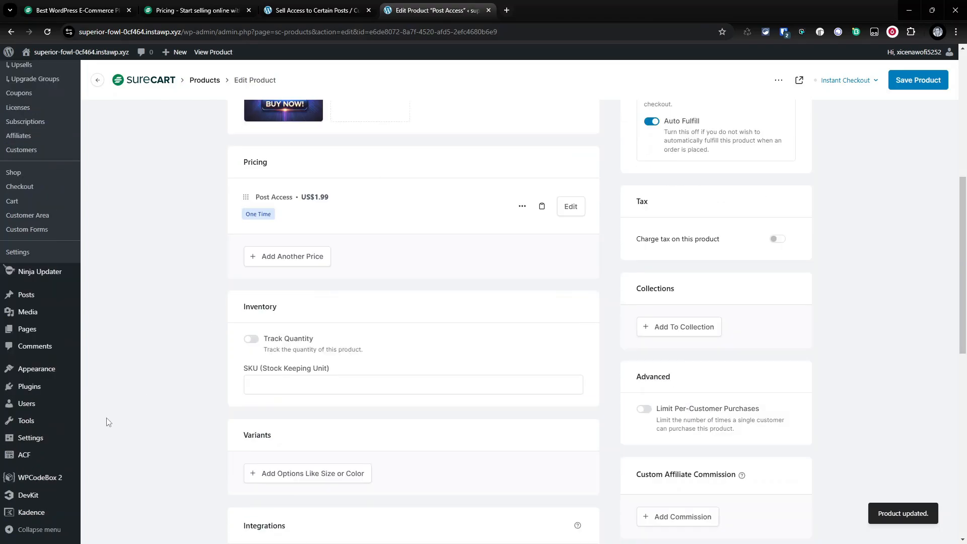
pyautogui.click(47, 478)
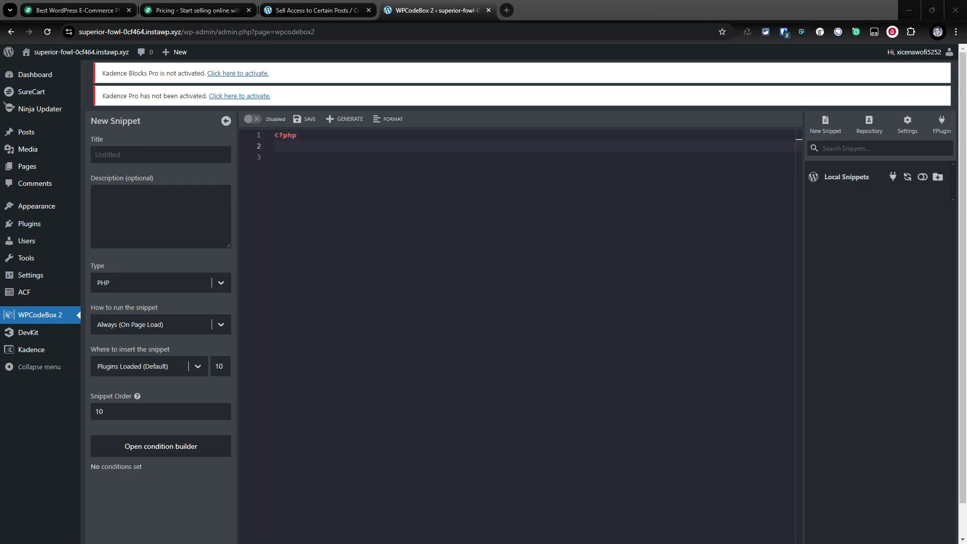
pyautogui.click(158, 151)
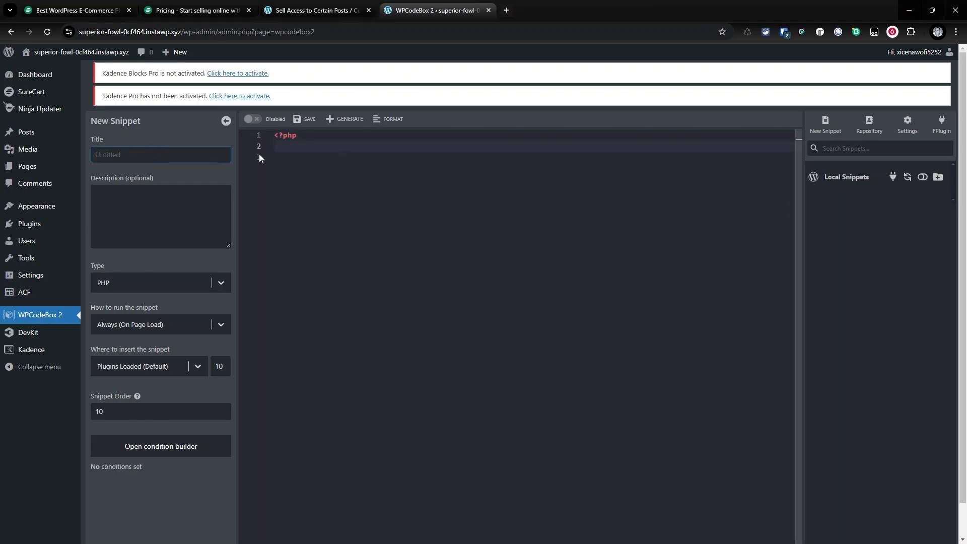
pyautogui.write('Main_Sell_Posts')
# - Paste the selling code into the snippet editor, save the snippet, and enable it
pyautogui.click(299, 145)
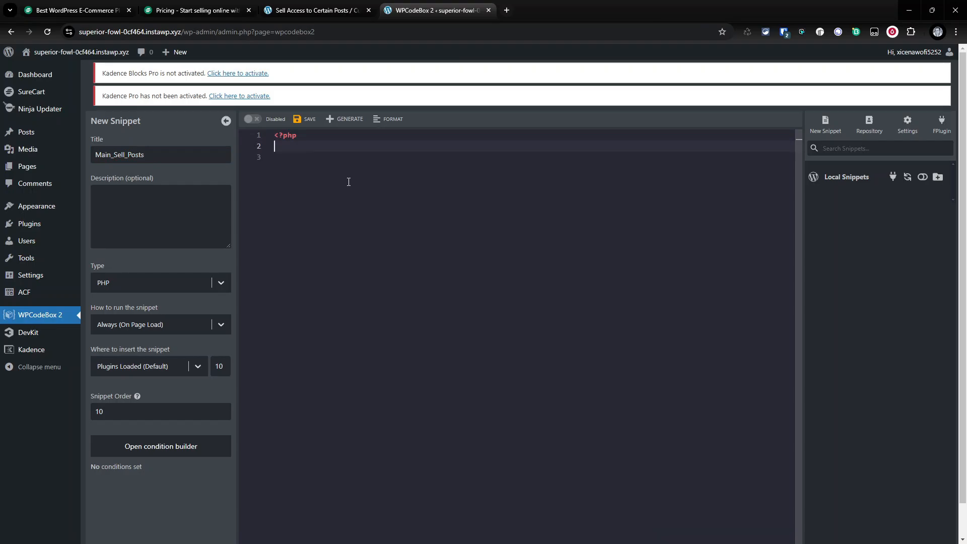
pyautogui.hotkey('ctrl', 'v')
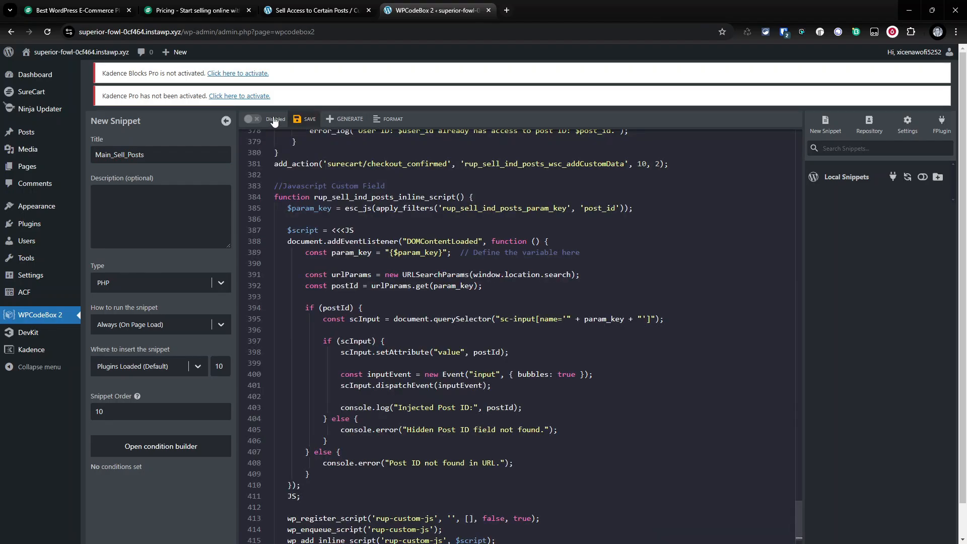
pyautogui.hotkey('ctrl', 's')
pyautogui.click(307, 121)
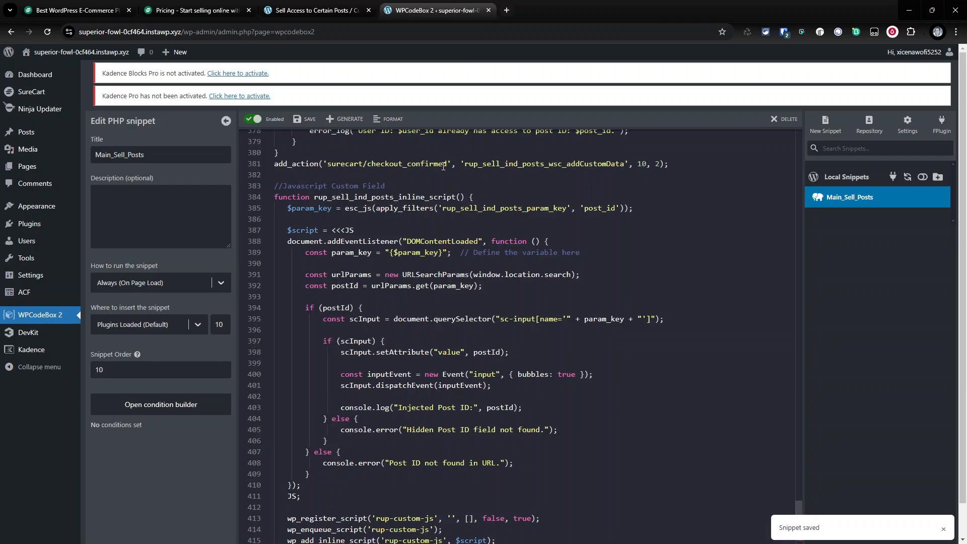
# - Create a new PHP snippet titled Target_Posts, paste the post-targeting code into it, and save it
pyautogui.hotkey('ctrl', 'Home')
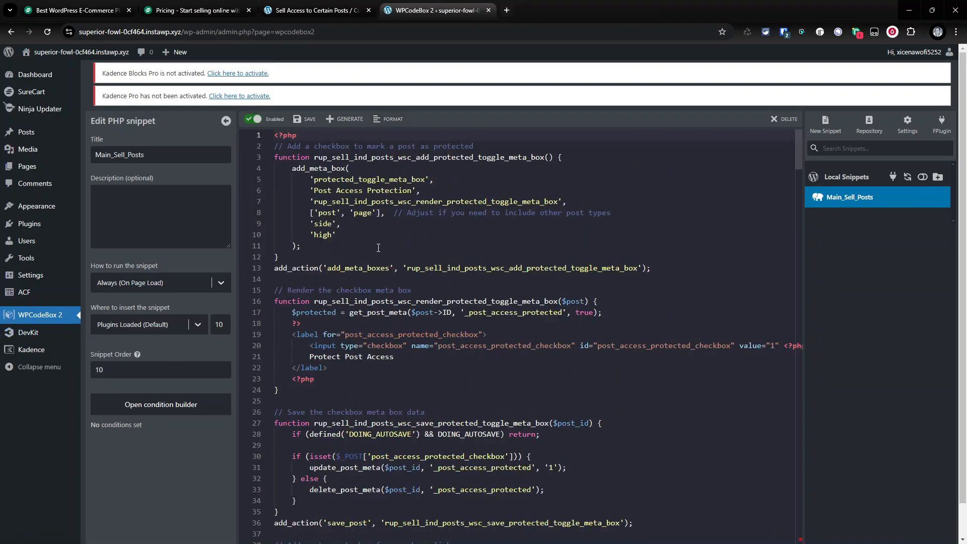
pyautogui.click(825, 125)
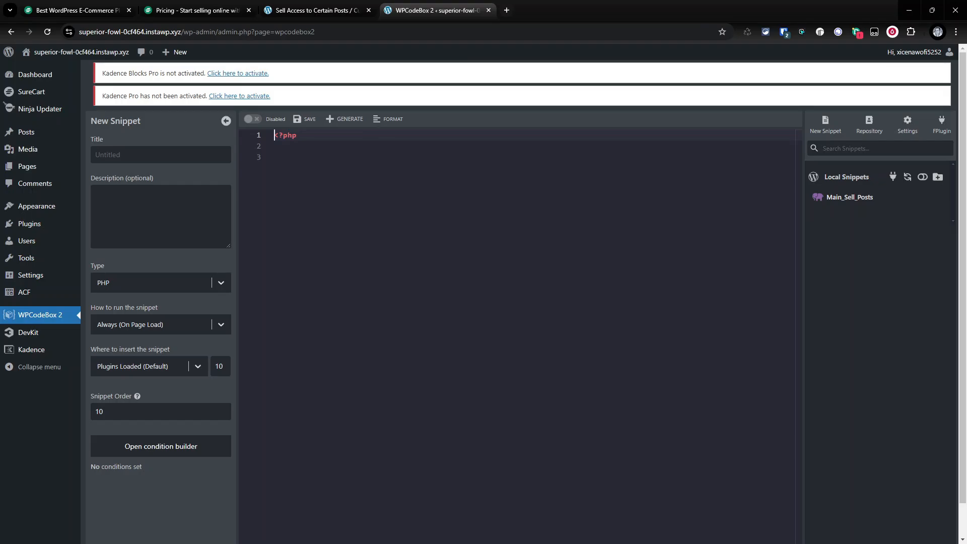
pyautogui.click(312, 144)
pyautogui.hotkey('ctrl', 'v')
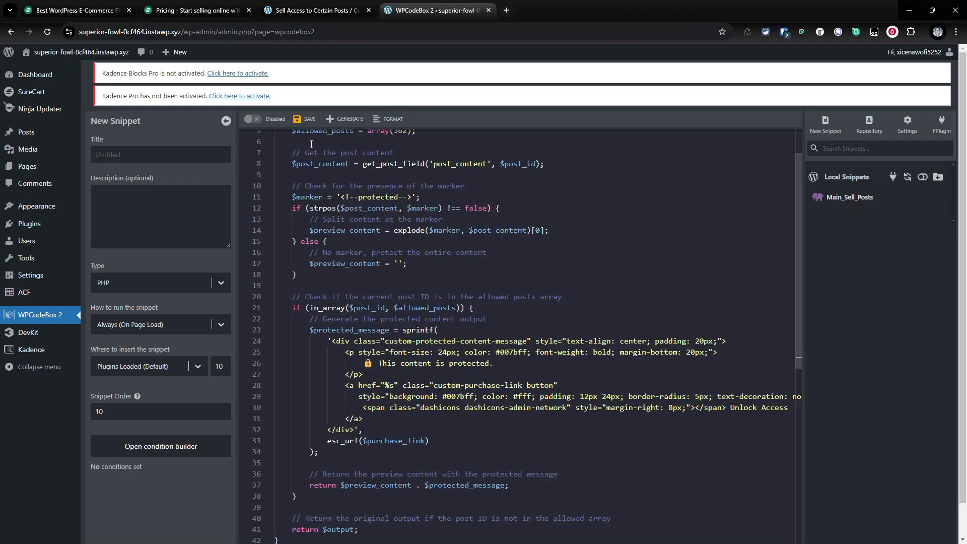
pyautogui.click(174, 155)
pyautogui.write('Target_Posts')
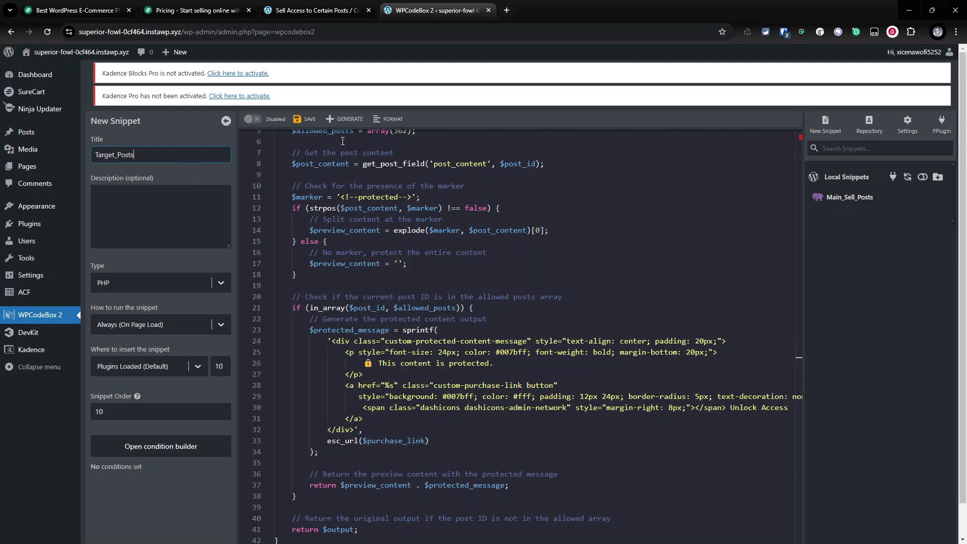
pyautogui.click(306, 120)
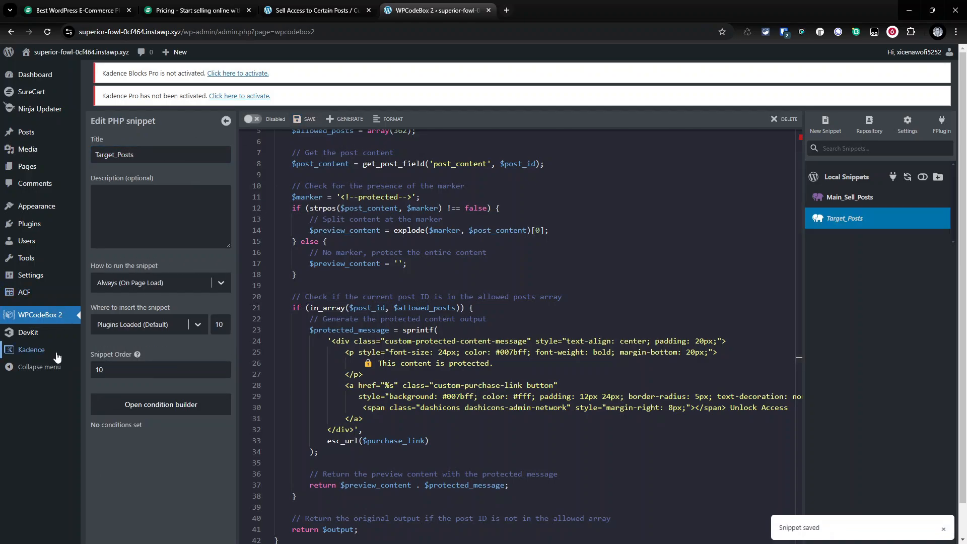
# - Examine the Custom Post Access section with the Allowed Post IDs field in the user profile
pyautogui.click(31, 247)
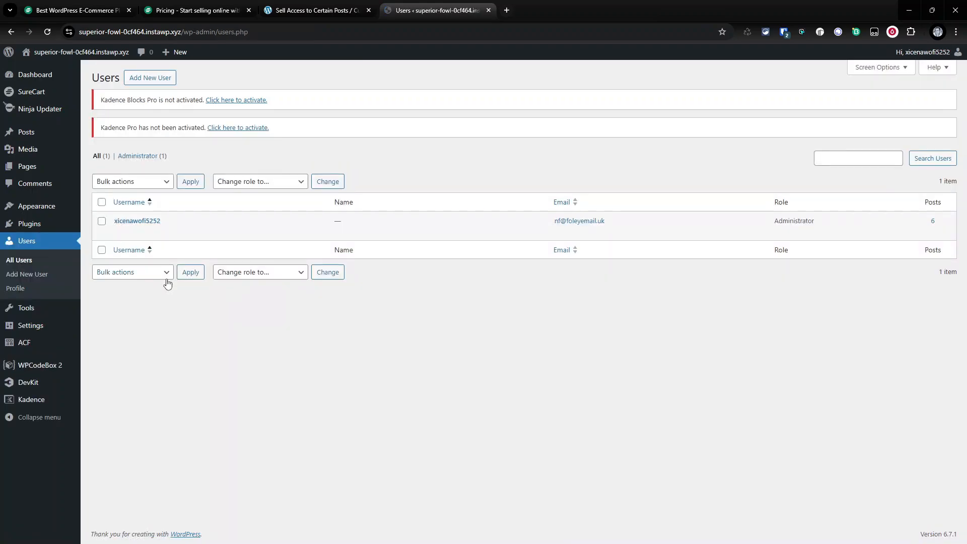
pyautogui.click(120, 232)
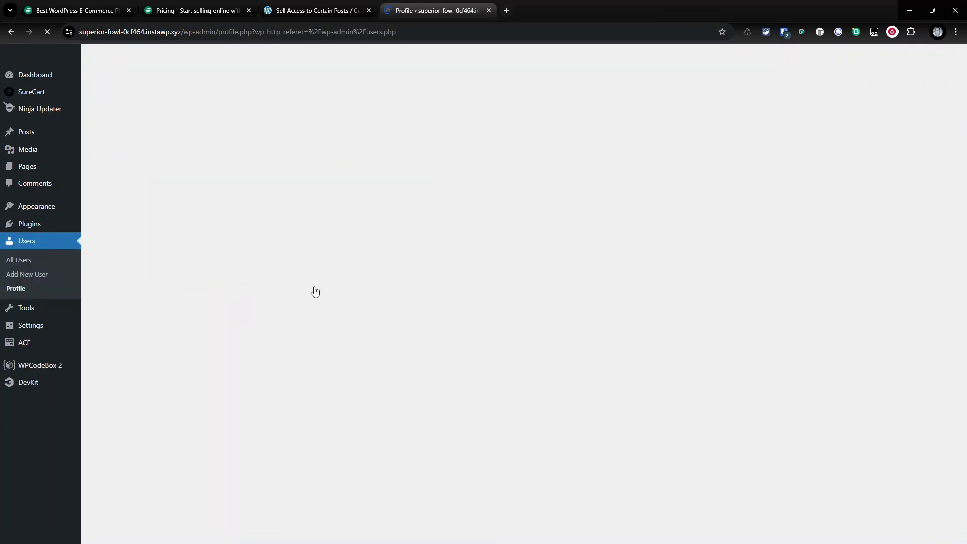
pyautogui.scroll(-15, 287, 343)
pyautogui.scroll(-5, 287, 343)
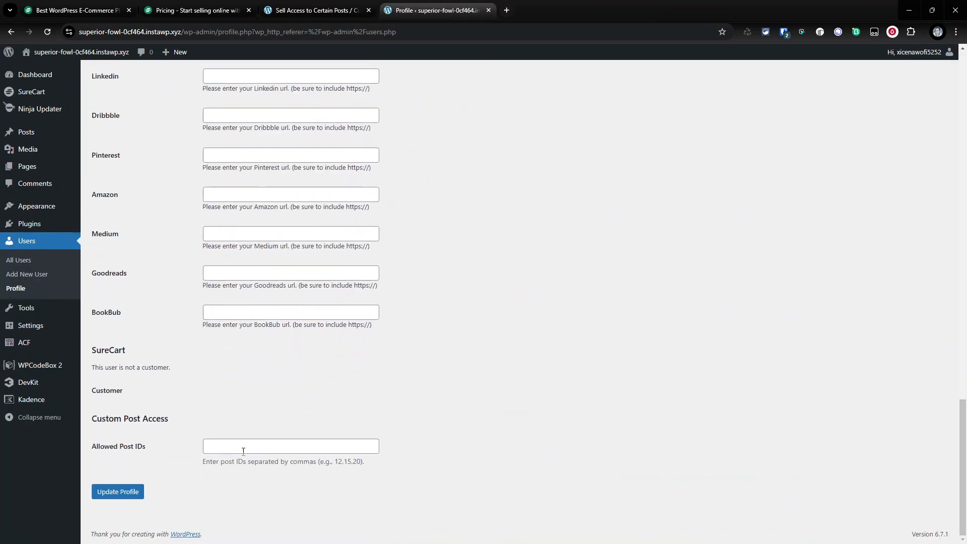
pyautogui.moveTo(89, 444); pyautogui.dragTo(396, 446)
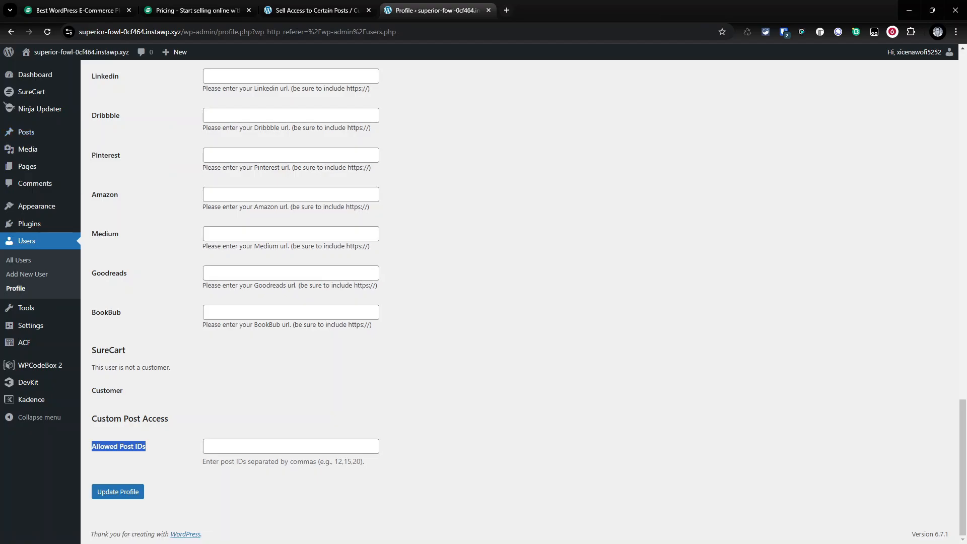
# - Open the post 'The complete guide to optimizing your social content' for editing and copy its post ID 1110
pyautogui.click(34, 139)
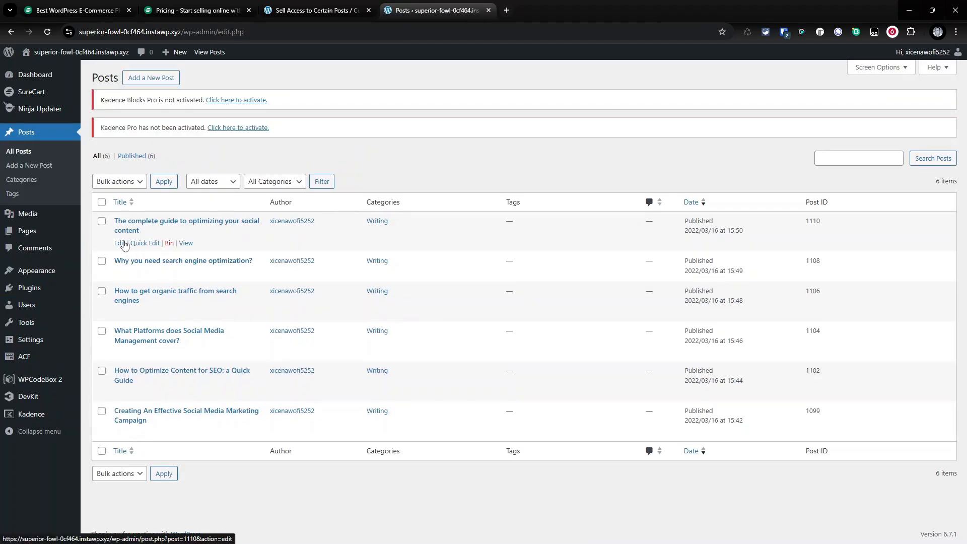
pyautogui.click(120, 244)
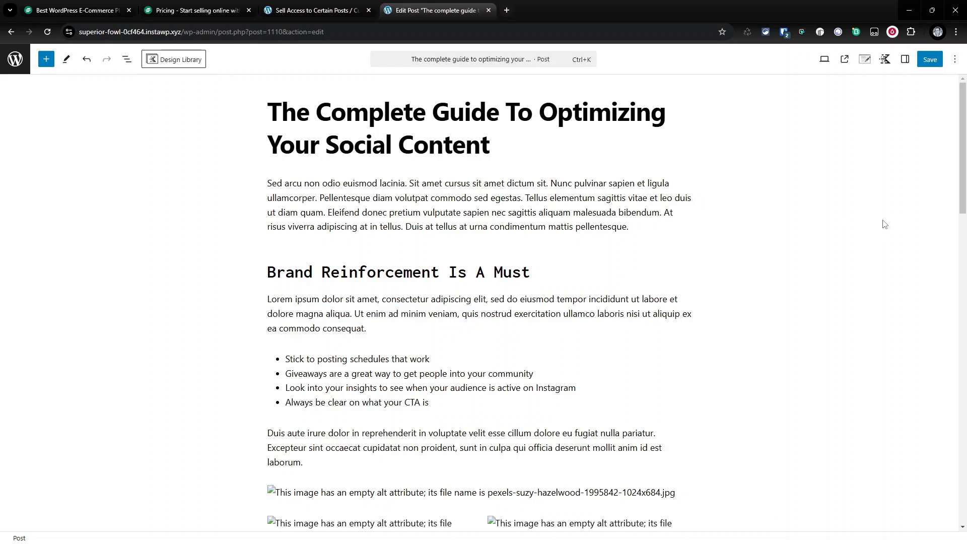
pyautogui.click(905, 59)
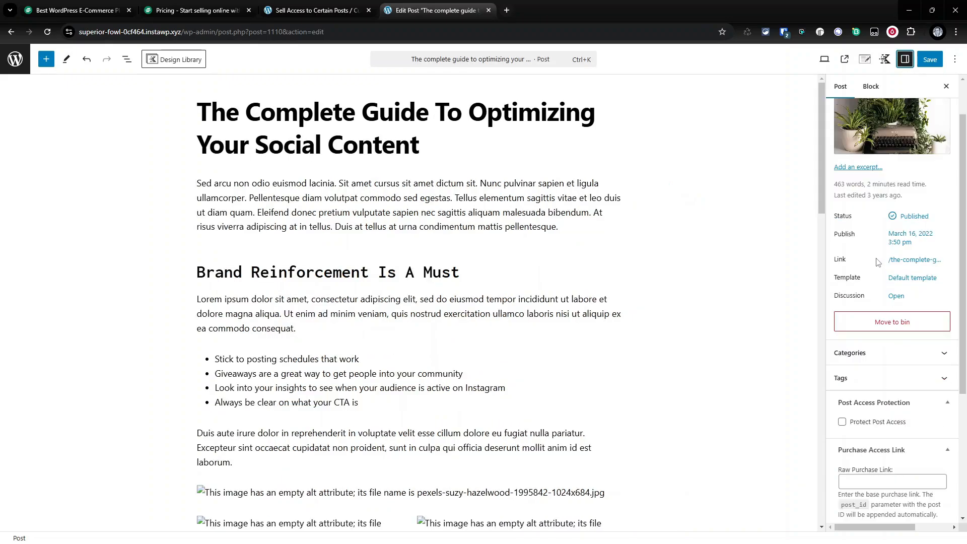
pyautogui.scroll(-2, 877, 262)
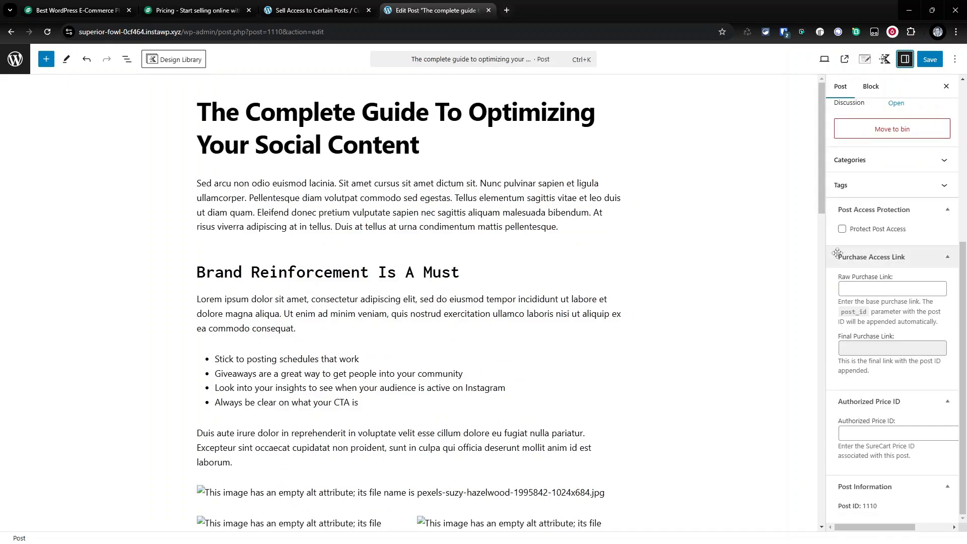
pyautogui.click(881, 290)
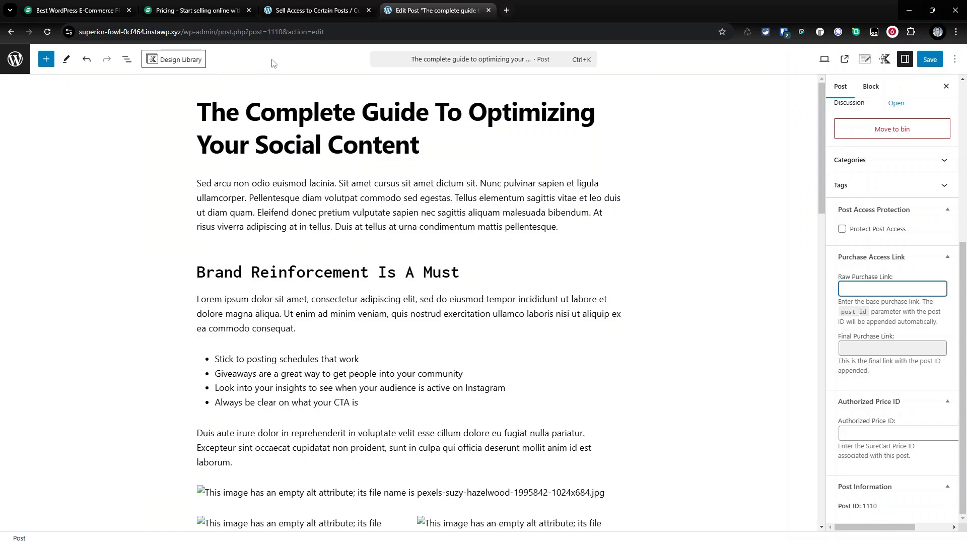
pyautogui.doubleClick(280, 32)
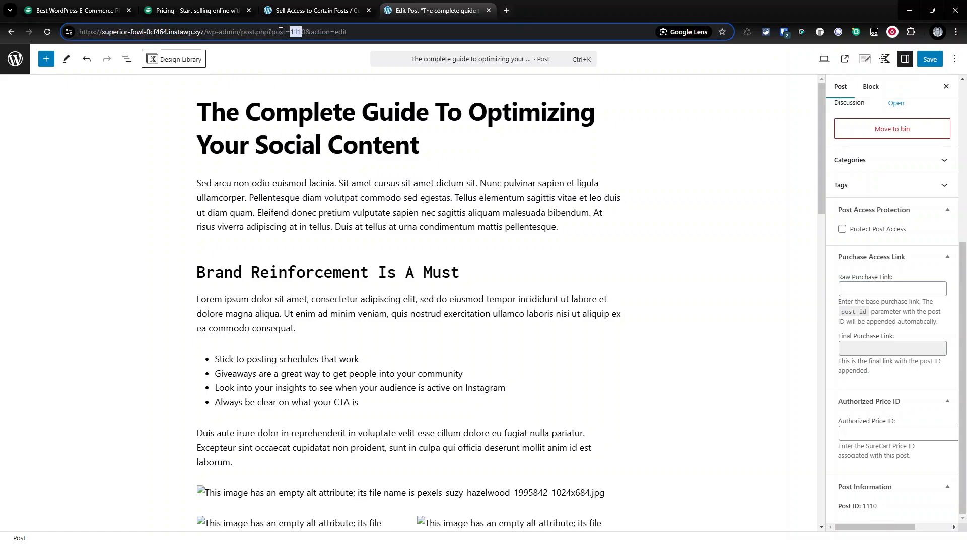
pyautogui.doubleClick(869, 507)
pyautogui.hotkey('ctrl', 'c')
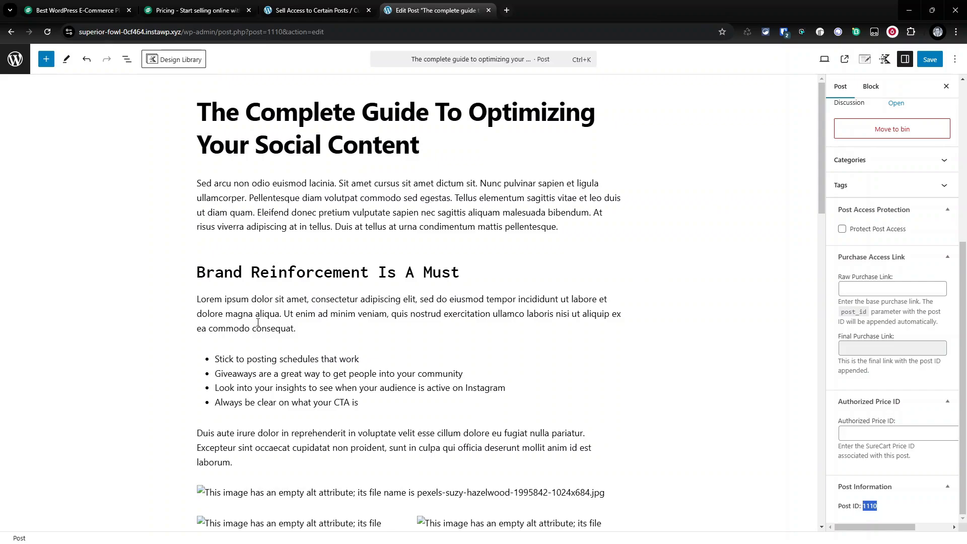
# - Enable Protect Post Access on the post, save it, and open the published post to check it
pyautogui.click(842, 229)
pyautogui.click(930, 66)
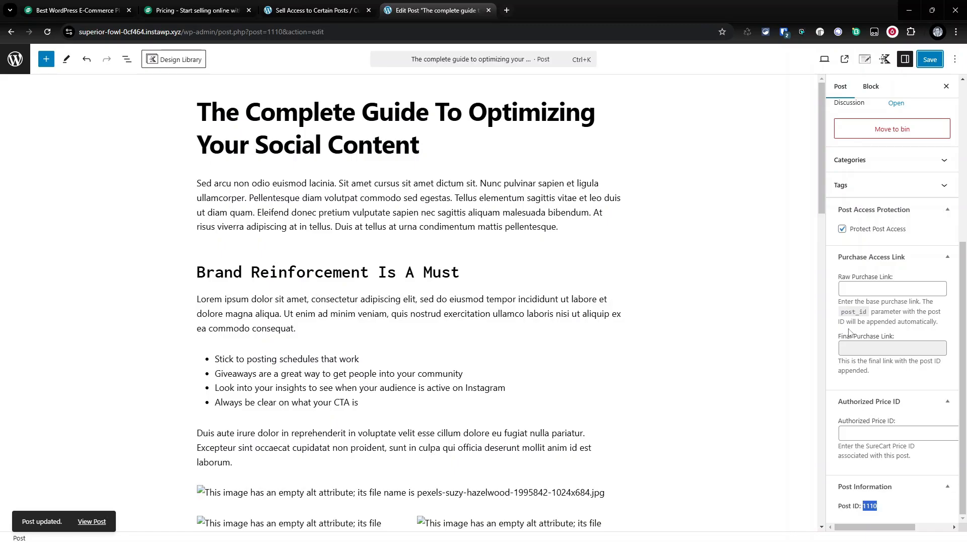
pyautogui.click(845, 59)
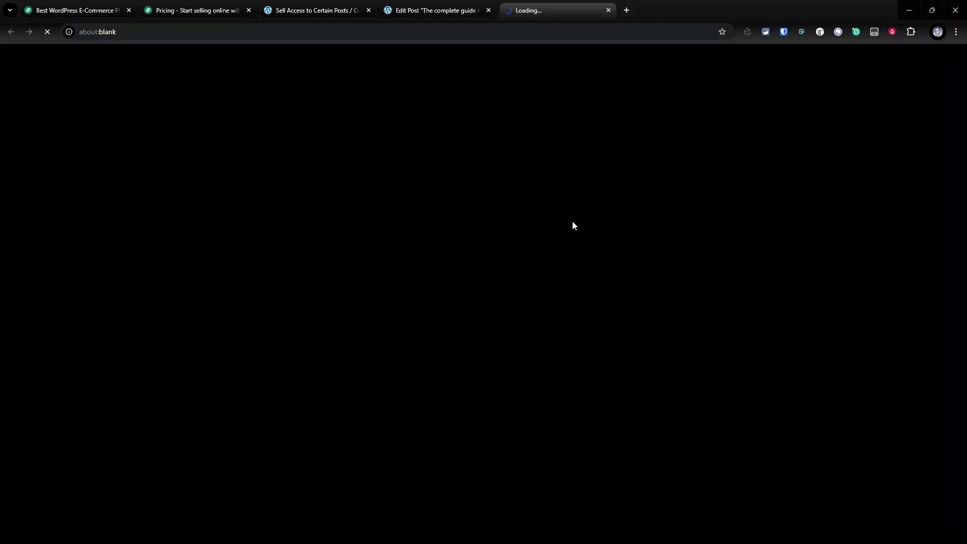
pyautogui.scroll(-4, 576, 260)
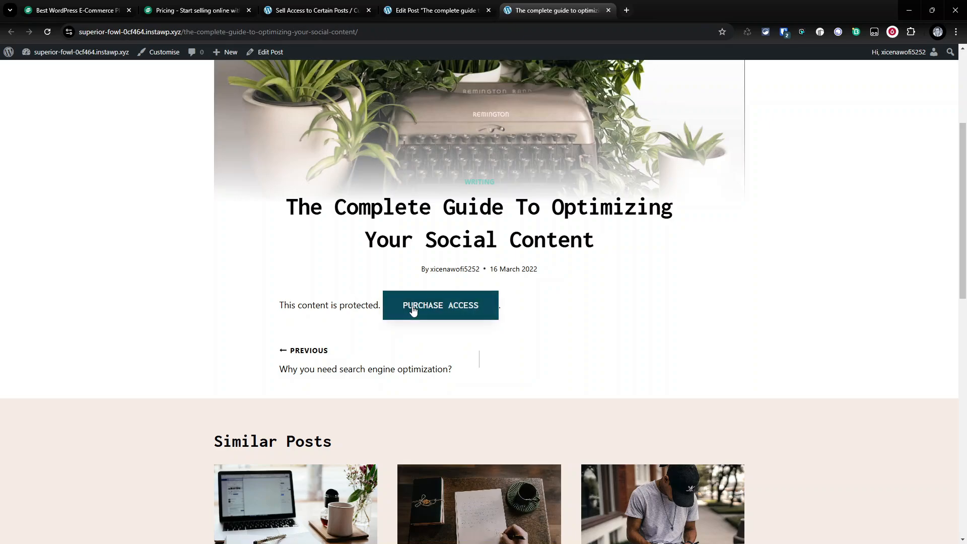
# - Open the Target_Posts snippet in WPCodeBox 2 in a new browser tab
pyautogui.click(432, 12)
pyautogui.rightClick(23, 57)
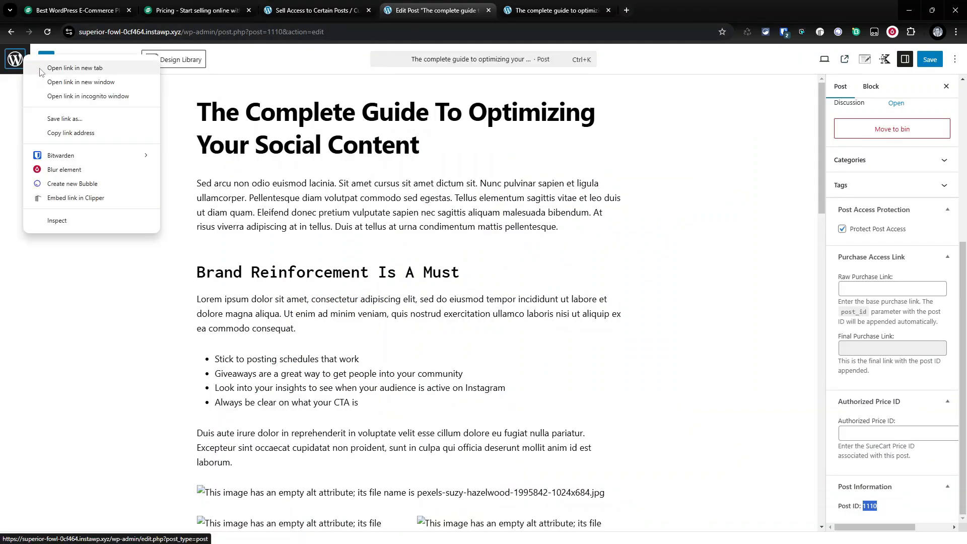
pyautogui.click(40, 70)
pyautogui.moveTo(649, 9); pyautogui.dragTo(443, 11)
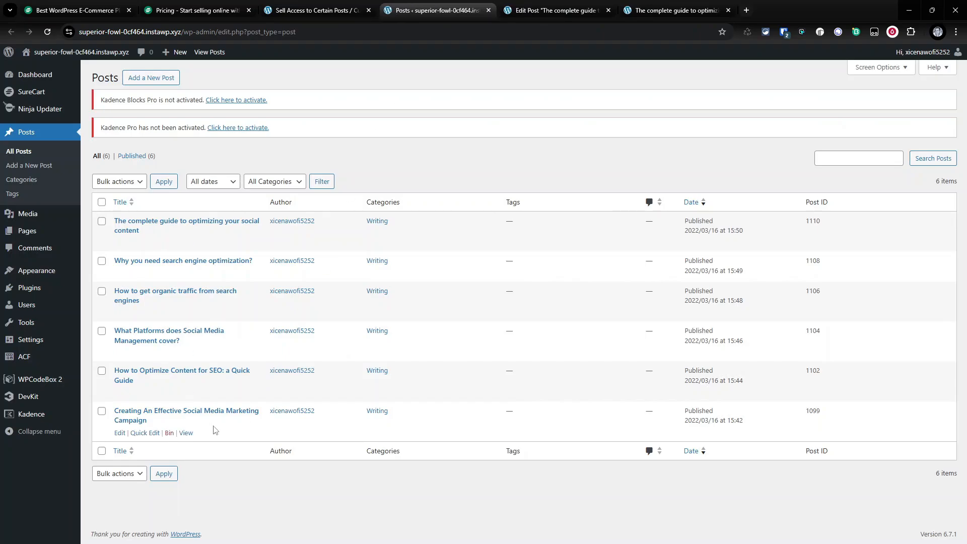
pyautogui.click(40, 380)
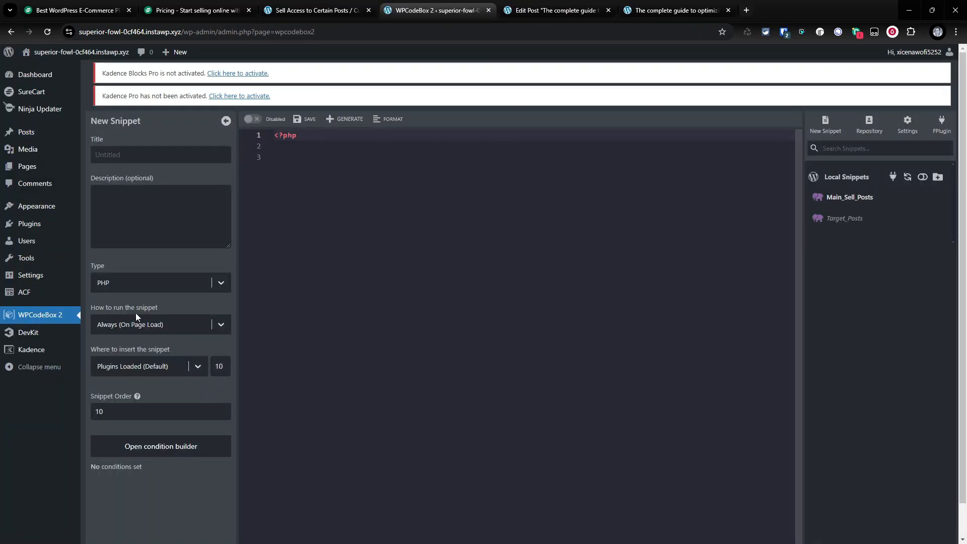
pyautogui.click(819, 220)
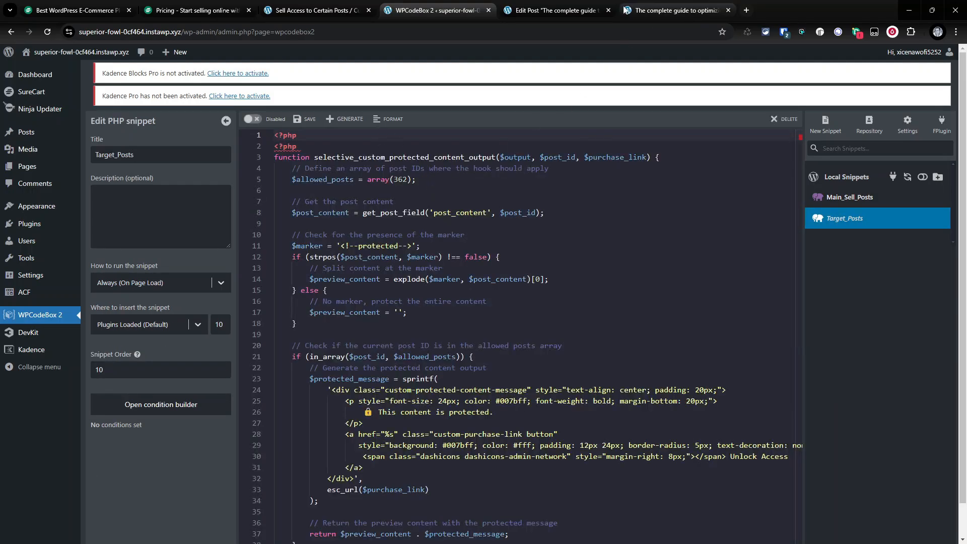
pyautogui.click(579, 5)
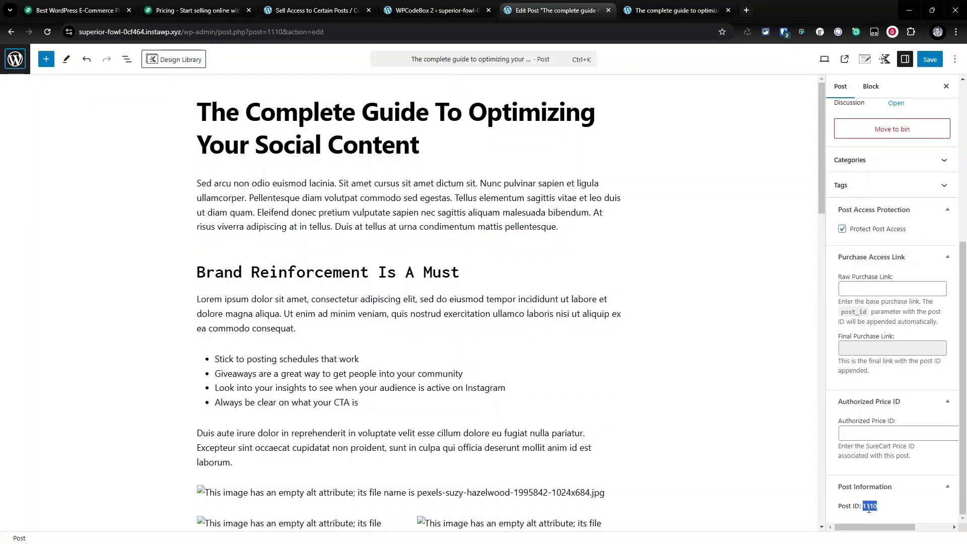
pyautogui.click(427, 9)
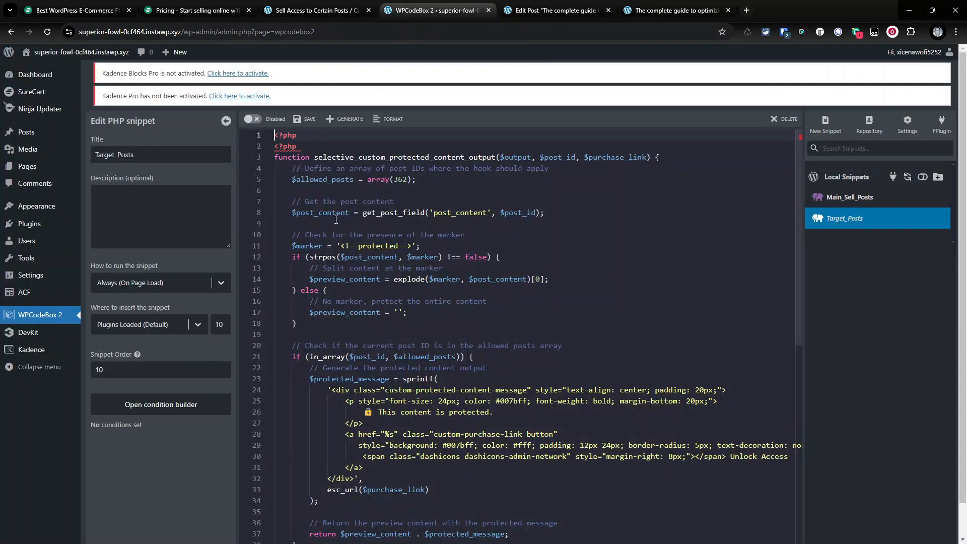
# - Set the snippet's allowed posts array to post ID 1110
pyautogui.click(396, 179)
pyautogui.doubleClick(396, 179)
pyautogui.hotkey('ctrl', 'v')
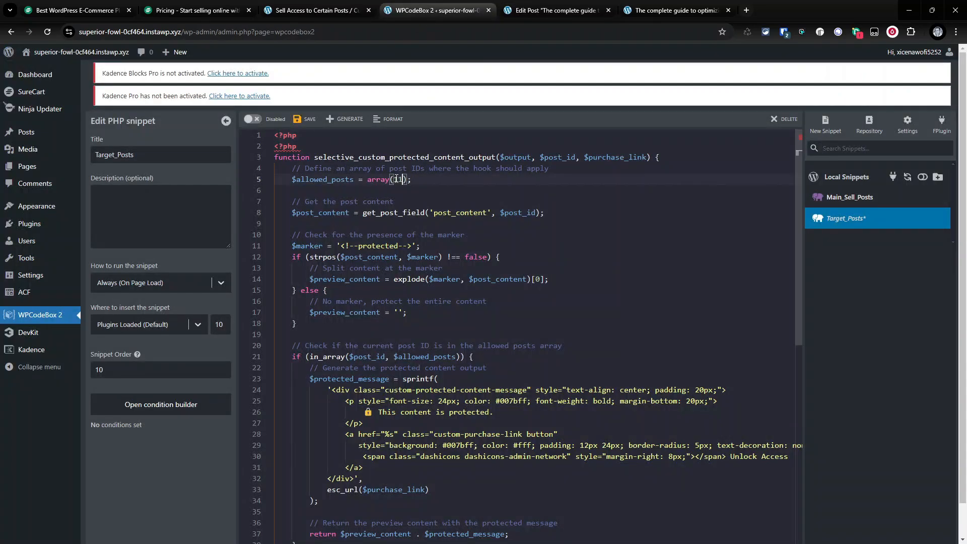
pyautogui.press('BackSpace')
pyautogui.write('10')
# - Remove the duplicate opening PHP tag, save the Target_Posts snippet, and enable it
pyautogui.click(310, 136)
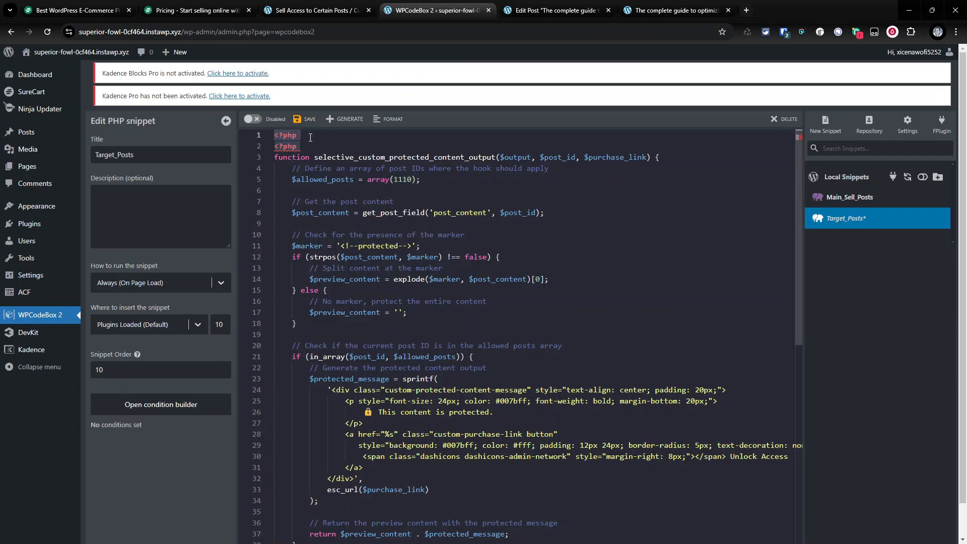
pyautogui.moveTo(311, 137); pyautogui.dragTo(274, 135)
pyautogui.press('Delete')
pyautogui.press('Delete')
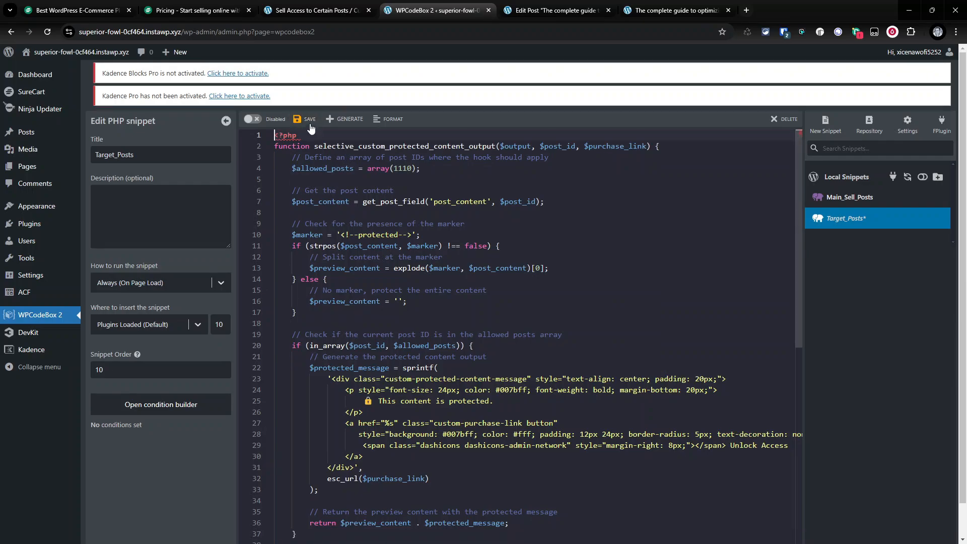
pyautogui.click(309, 122)
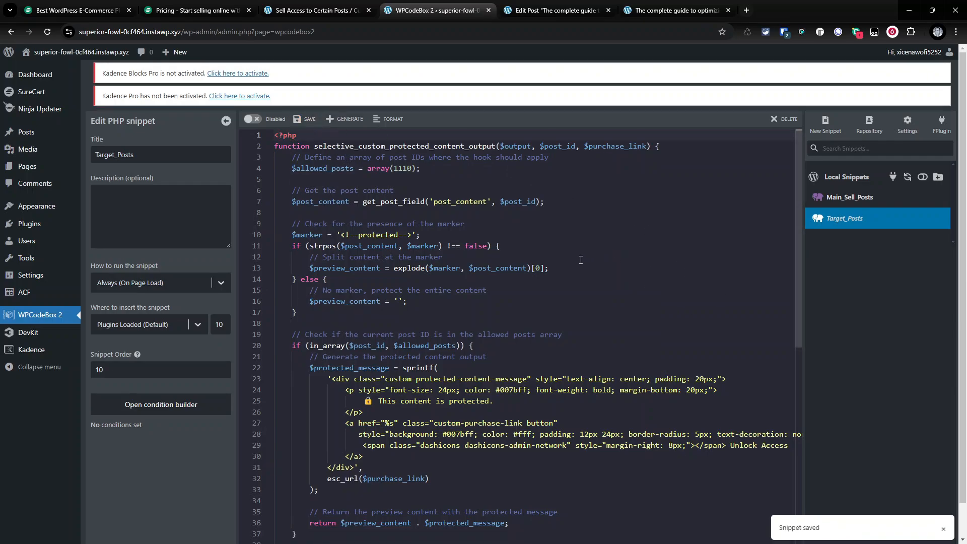
pyautogui.click(251, 119)
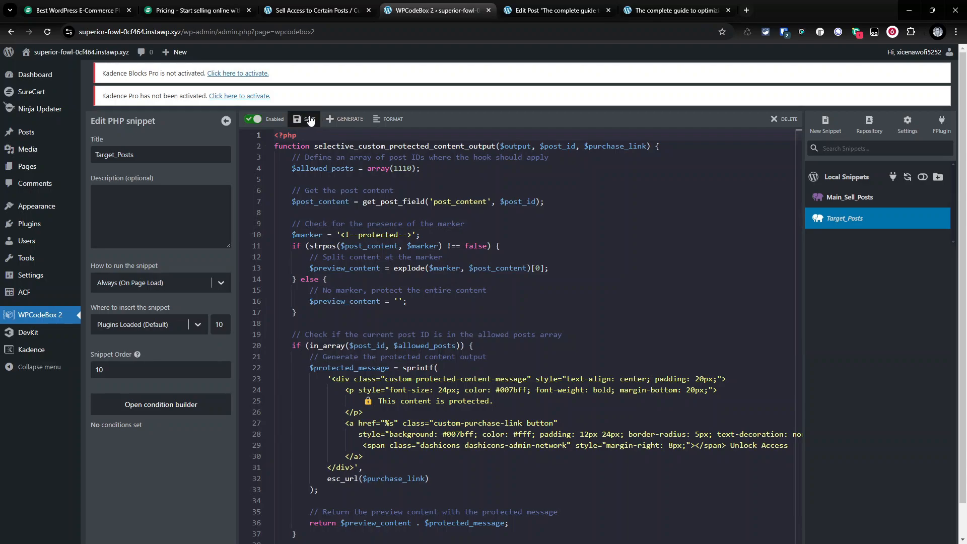
# - Reload the published post to check its protection and review the Target_Posts snippet code
pyautogui.click(557, 10)
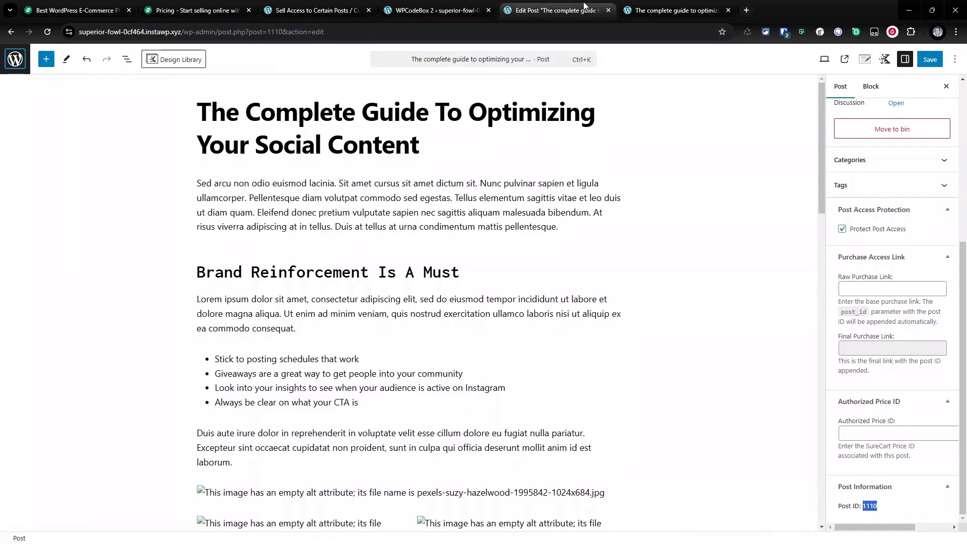
pyautogui.click(649, 8)
pyautogui.click(51, 32)
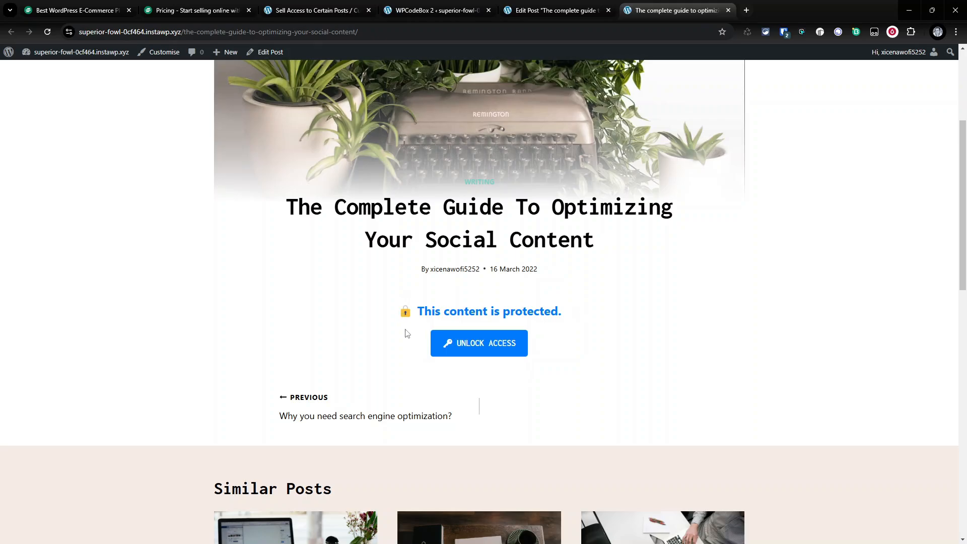
pyautogui.click(468, 8)
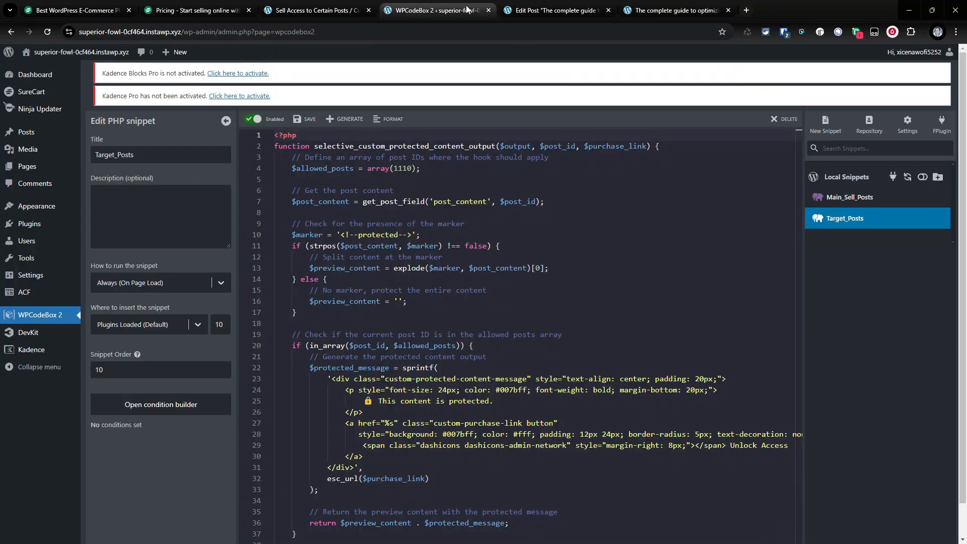
pyautogui.click(518, 6)
pyautogui.click(450, 8)
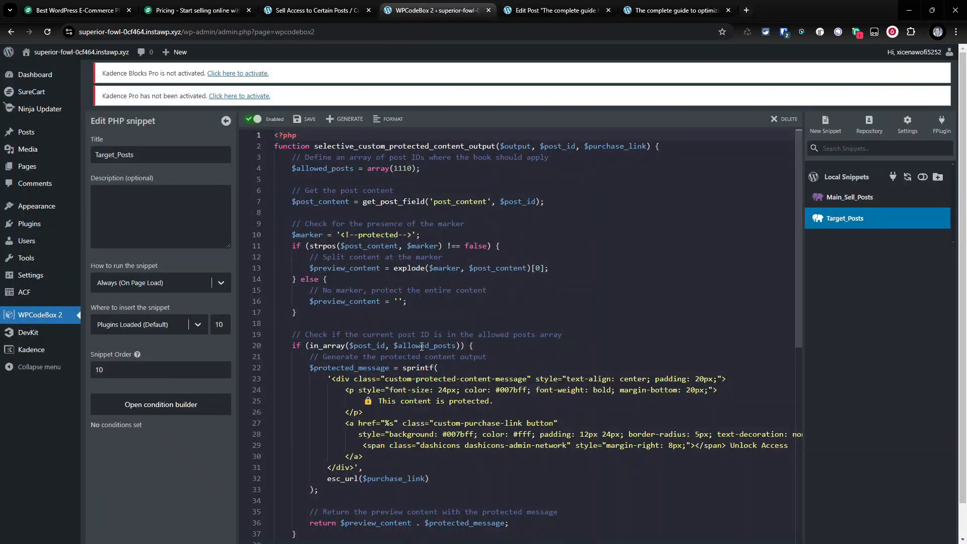
pyautogui.scroll(-3, 422, 346)
pyautogui.scroll(3, 412, 186)
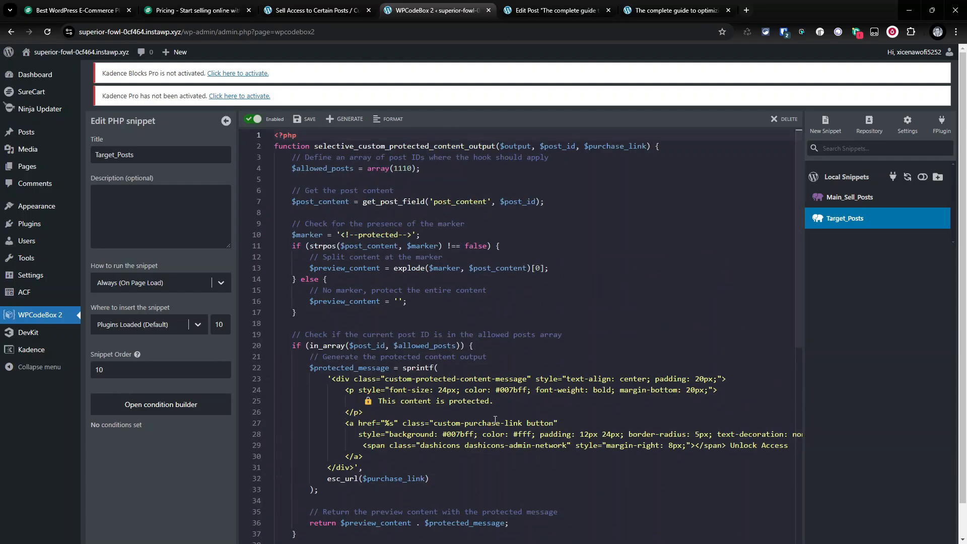
# - Check the published post, then disable the Target_Posts snippet and save it
pyautogui.click(554, 9)
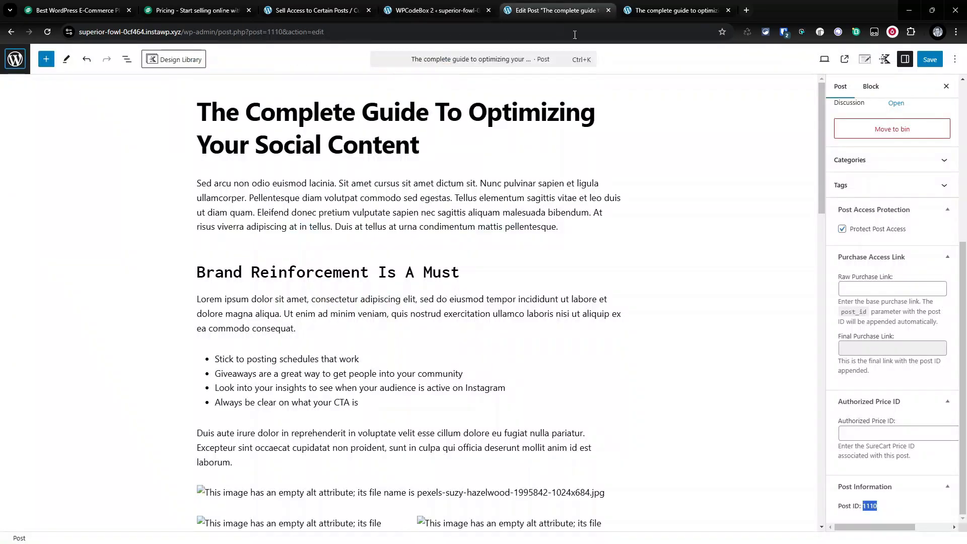
pyautogui.click(651, 5)
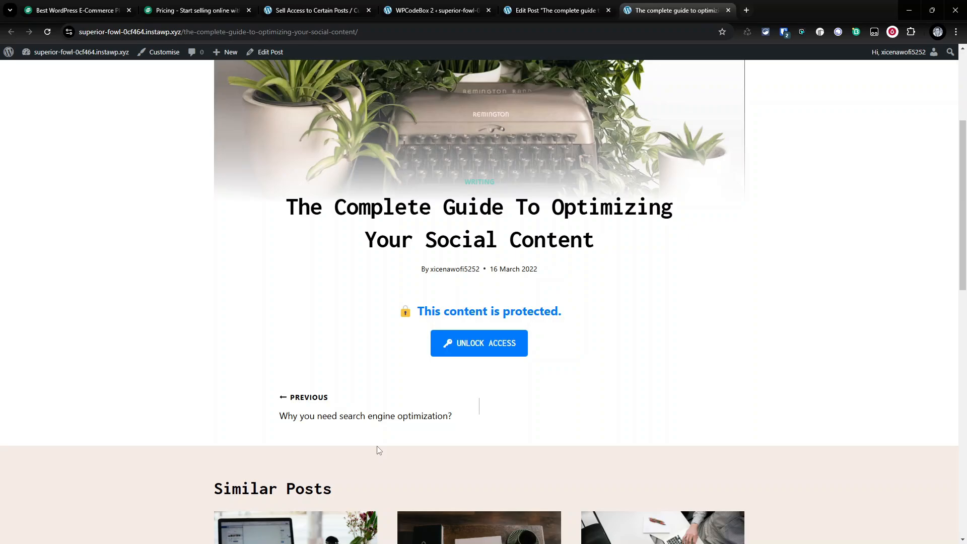
pyautogui.click(434, 10)
pyautogui.click(254, 120)
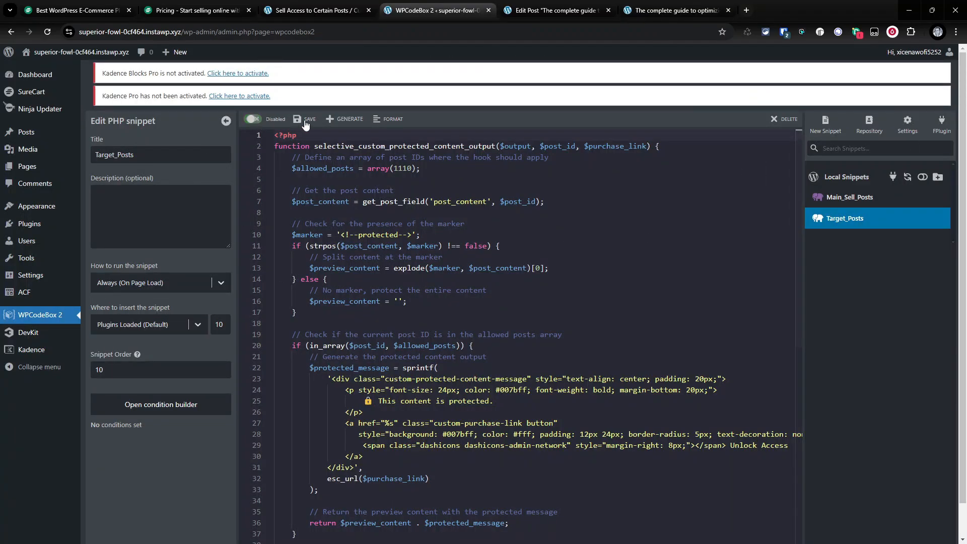
pyautogui.click(306, 119)
# - Reload the published post to check its protection with the snippet disabled
pyautogui.click(554, 10)
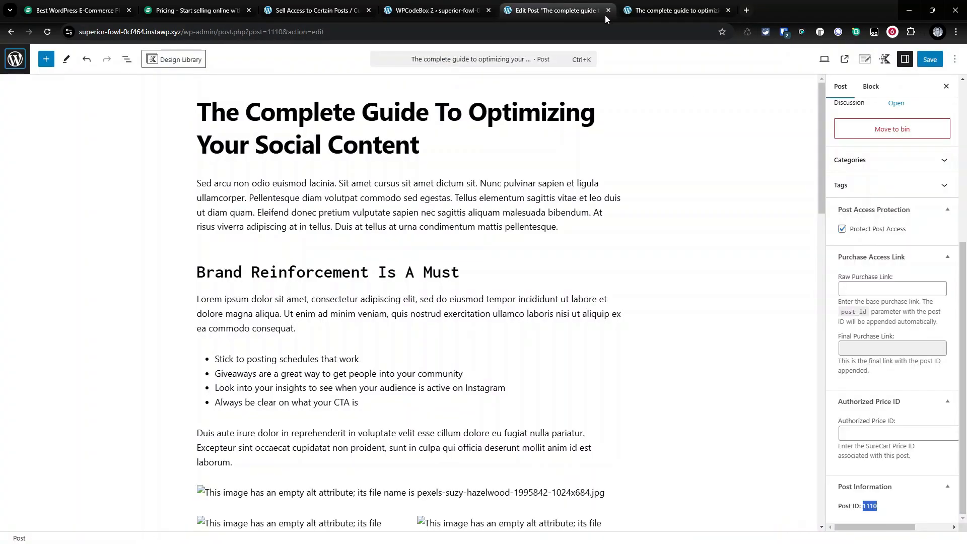
pyautogui.click(675, 10)
pyautogui.click(46, 32)
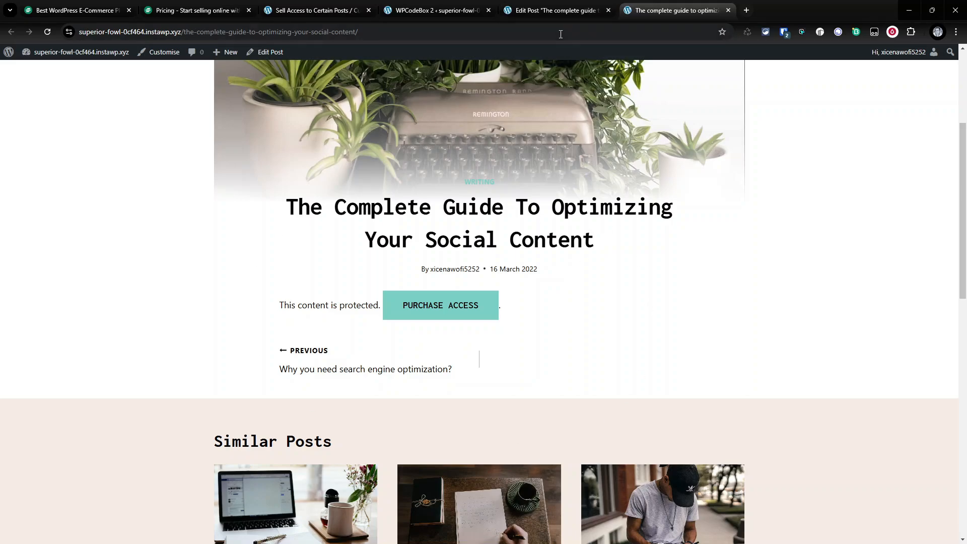
# - Insert a Custom HTML block containing <!--protected--> after the paragraph under "Brand Reinforcement Is A Must" and save the post
pyautogui.click(564, 10)
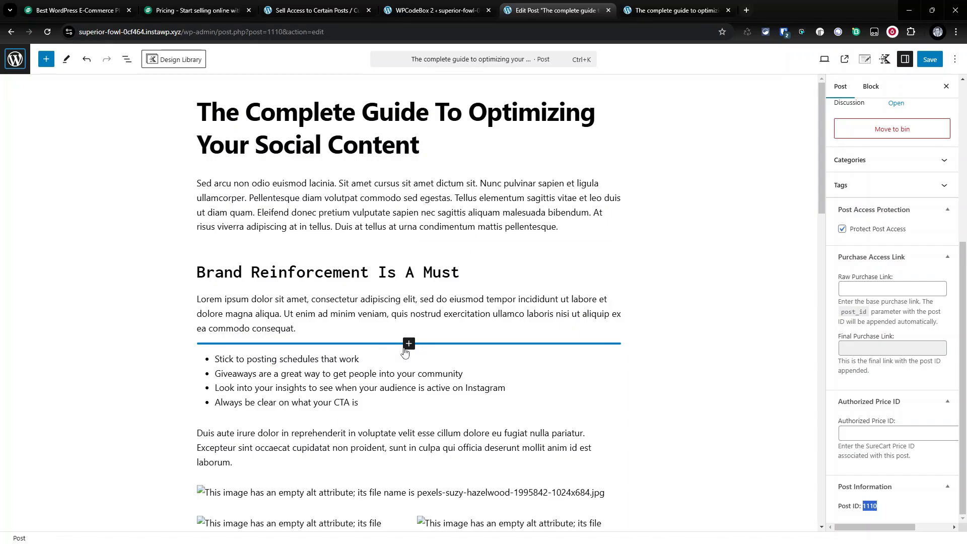
pyautogui.click(408, 343)
pyautogui.write('html')
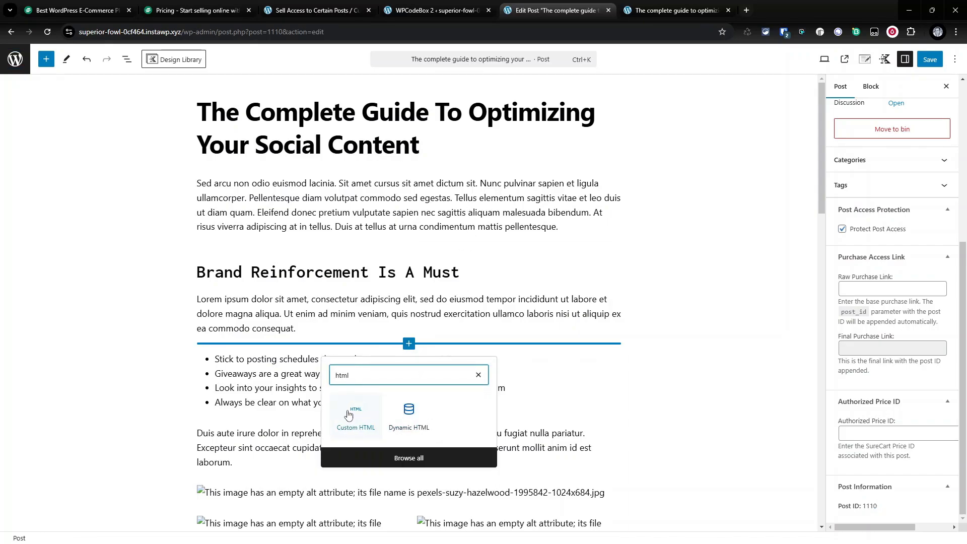
pyautogui.click(348, 411)
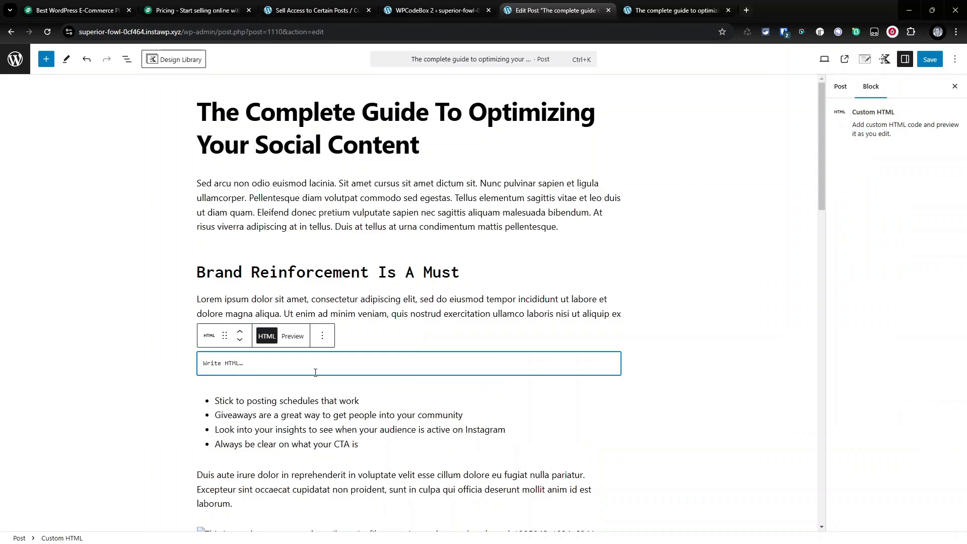
pyautogui.write('<!--protected')
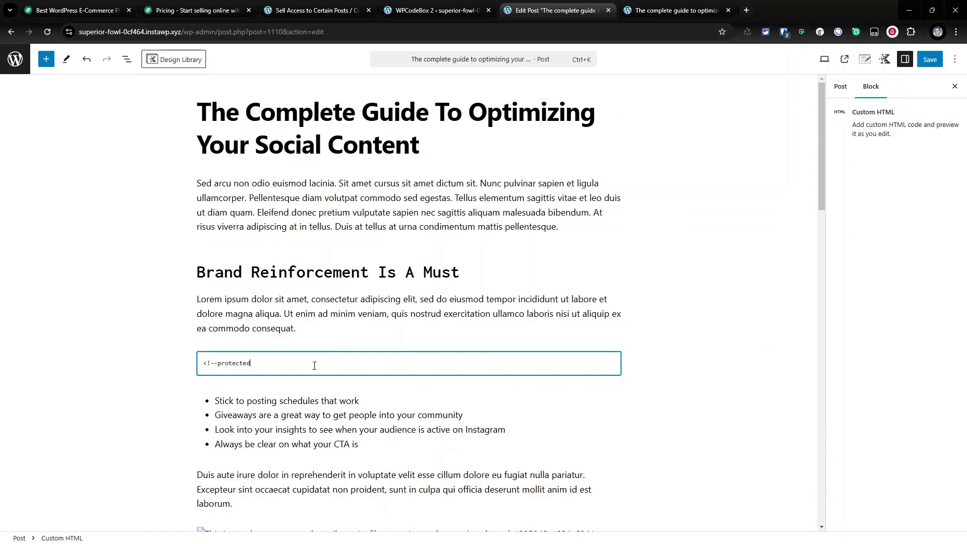
pyautogui.write('-->')
pyautogui.hotkey('ctrl', 's')
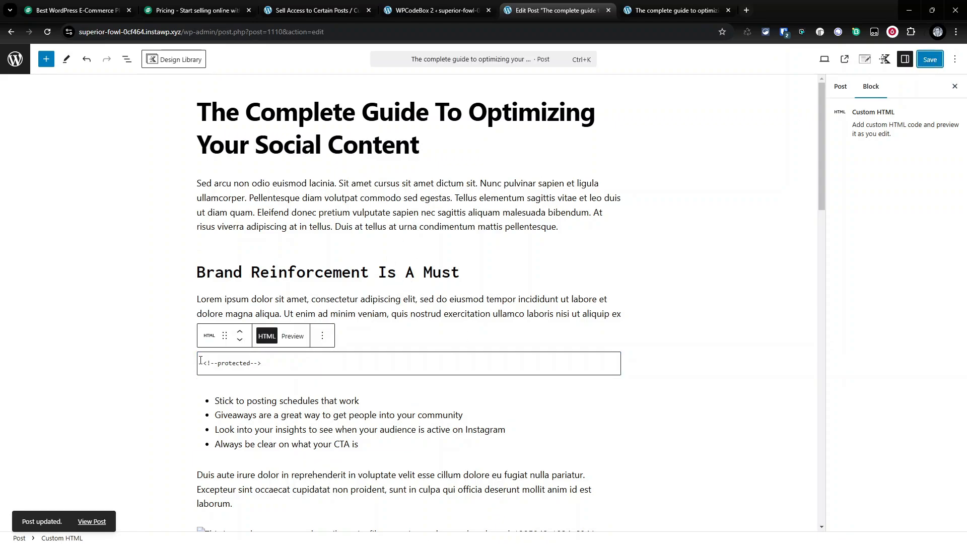
# - Reload the published post to check where the protected content begins
pyautogui.moveTo(199, 363); pyautogui.dragTo(331, 367)
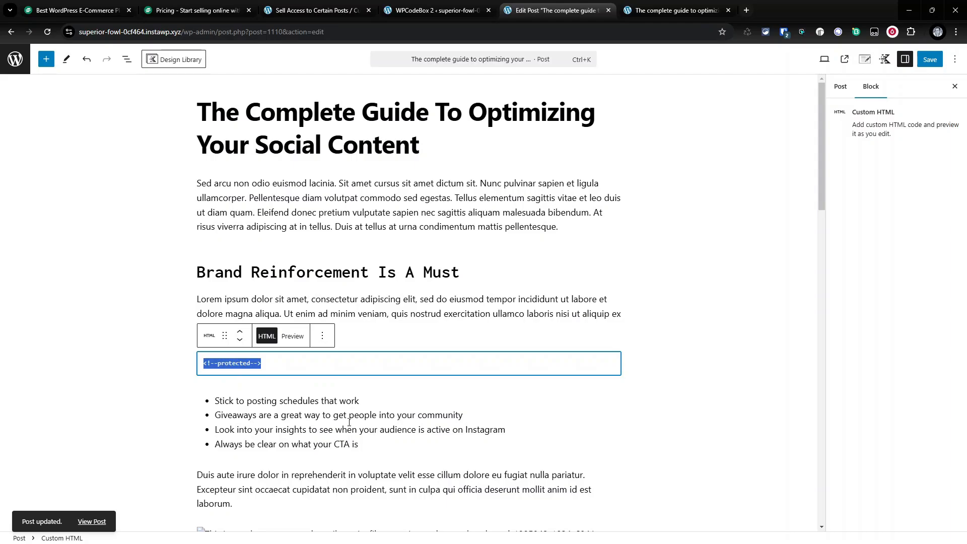
pyautogui.click(690, 10)
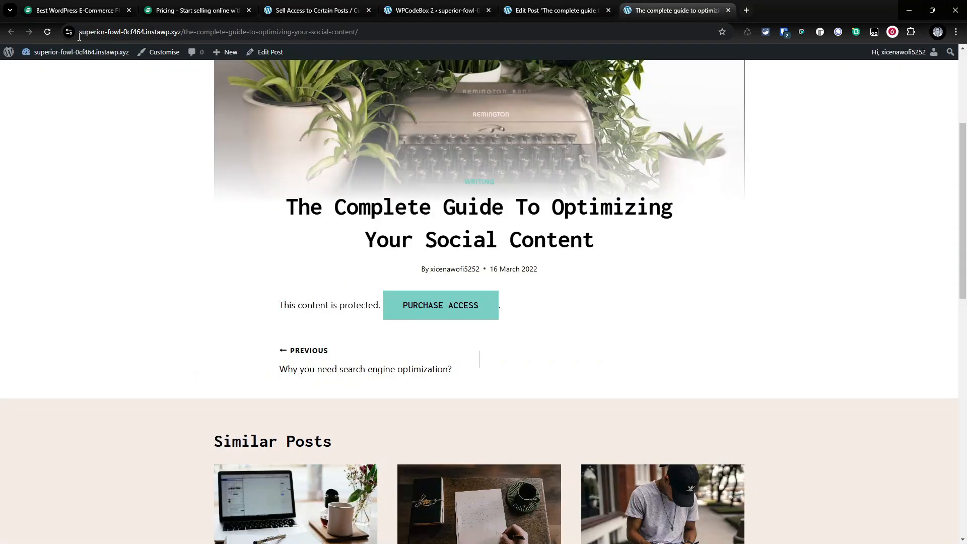
pyautogui.click(48, 31)
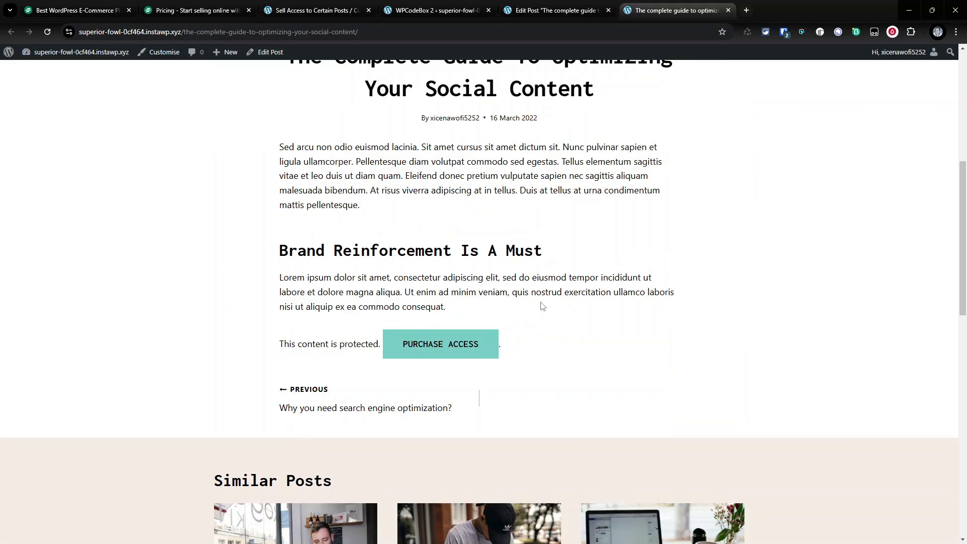
# - Move the protected marker block below the Row Layout block and reload the post to check it
pyautogui.click(543, 15)
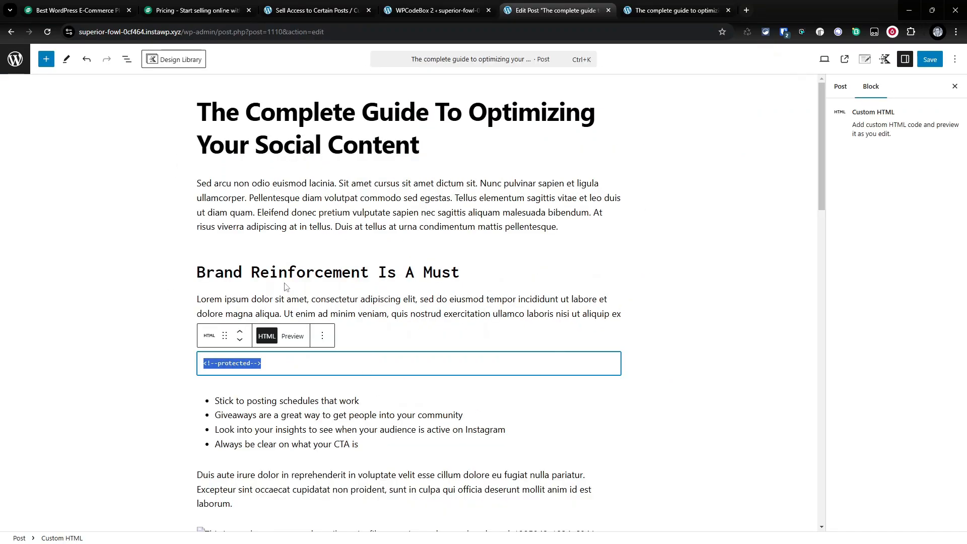
pyautogui.click(127, 59)
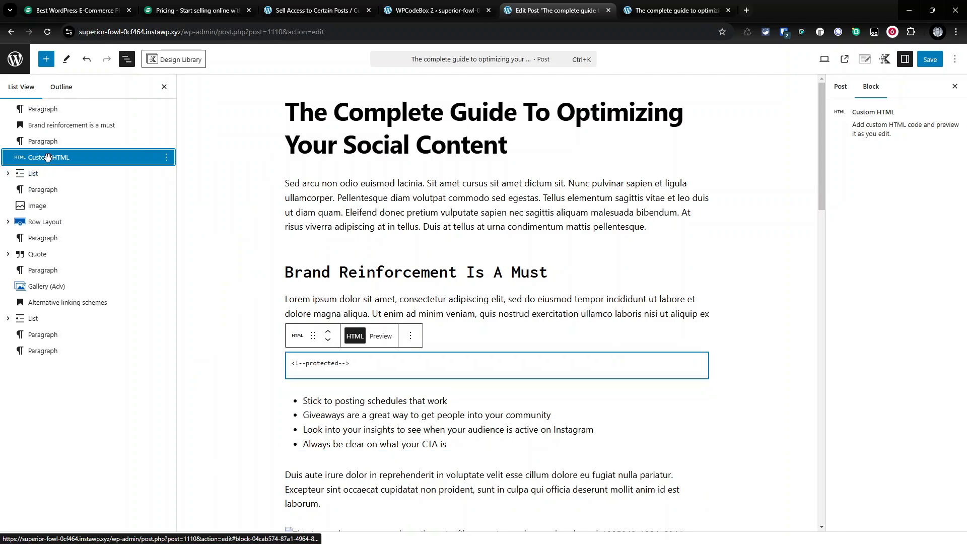
pyautogui.moveTo(50, 161); pyautogui.dragTo(77, 239)
pyautogui.scroll(-12, 548, 328)
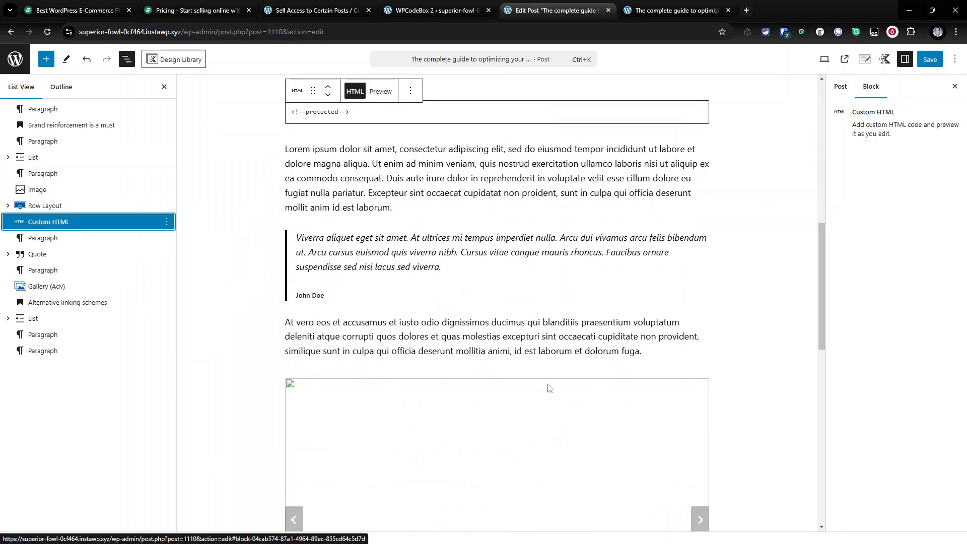
pyautogui.scroll(2, 564, 328)
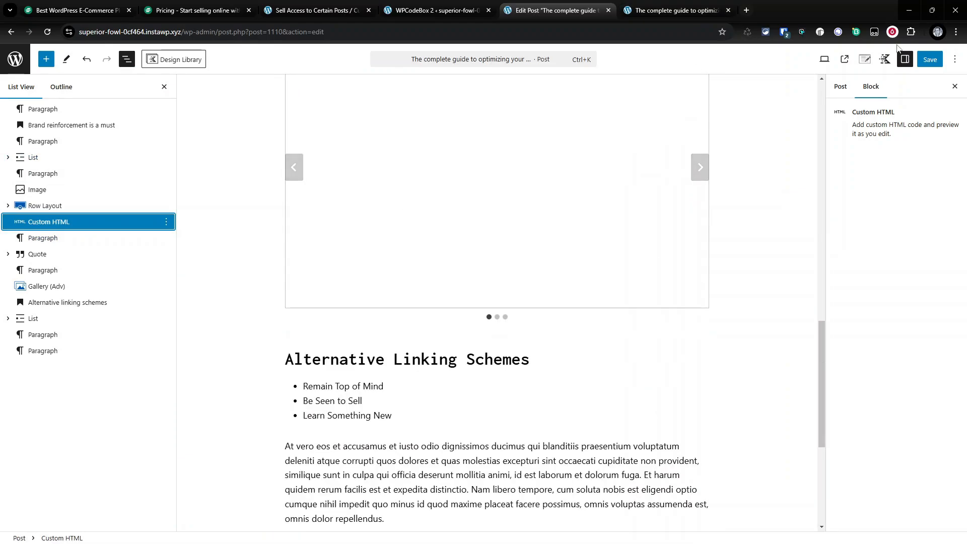
pyautogui.click(672, 11)
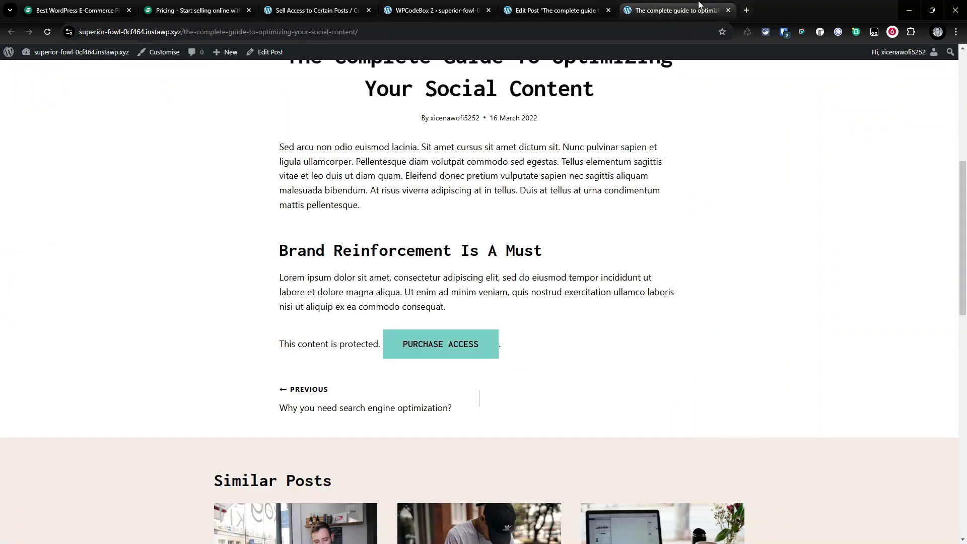
pyautogui.click(47, 31)
pyautogui.scroll(-6, 478, 262)
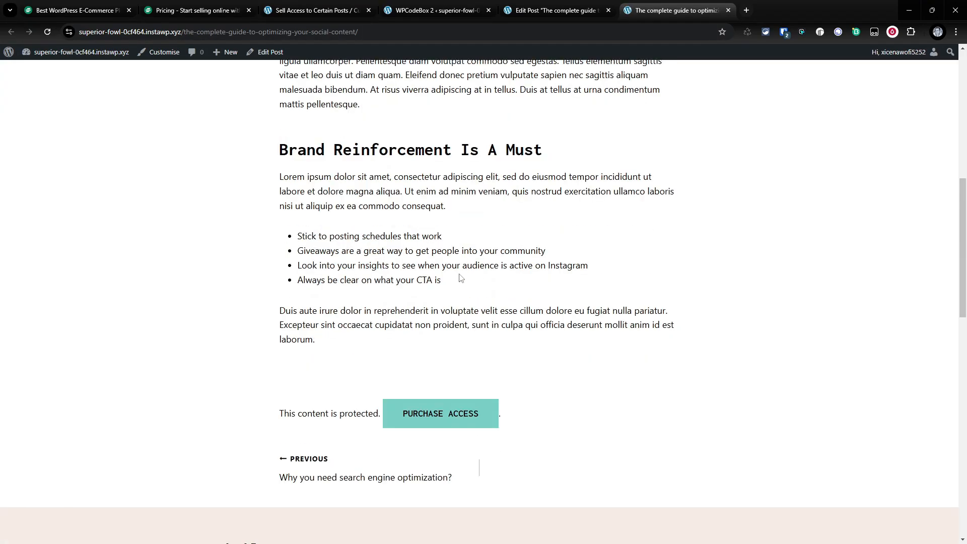
pyautogui.scroll(4, 494, 257)
pyautogui.scroll(4, 349, 145)
# - Move the protected marker block directly after the opening paragraph and reload the published post
pyautogui.click(524, 10)
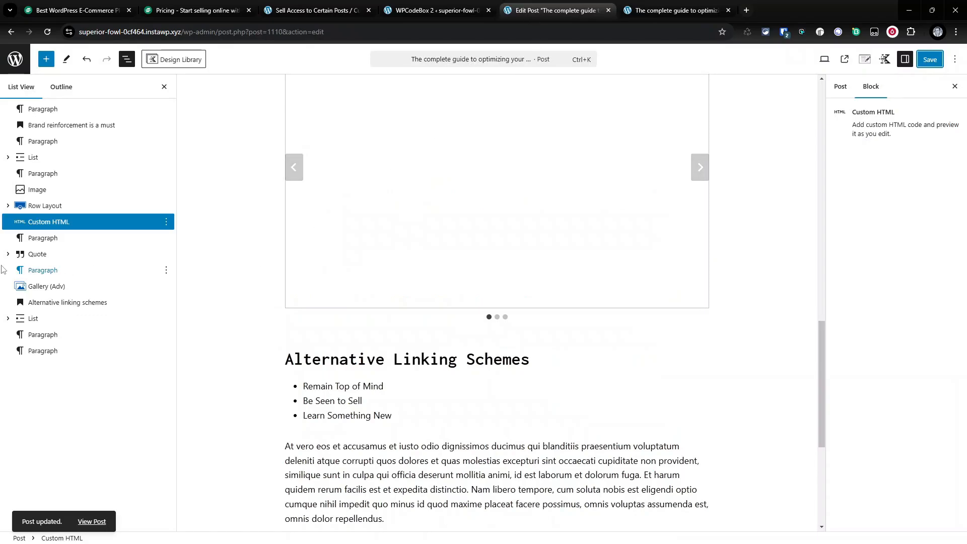
pyautogui.moveTo(29, 221); pyautogui.dragTo(42, 119)
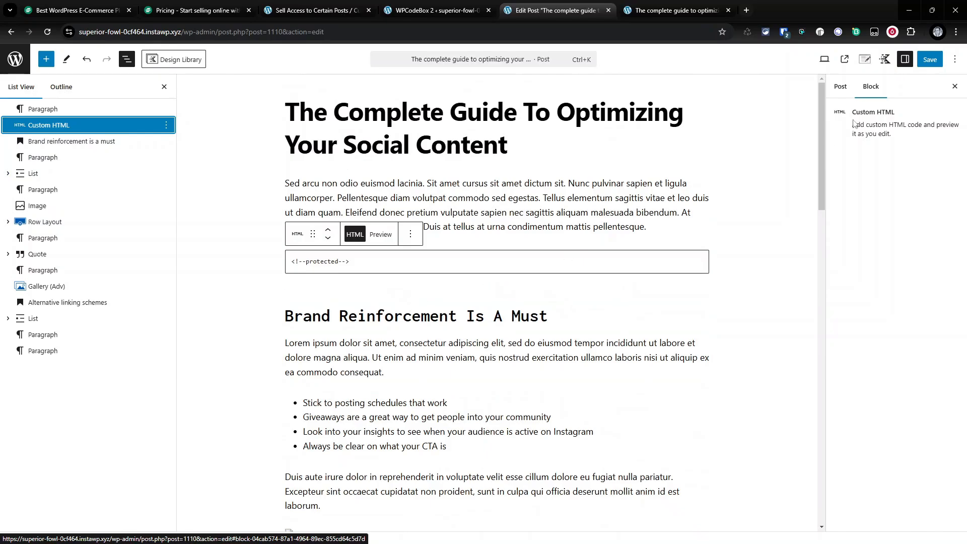
pyautogui.click(675, 10)
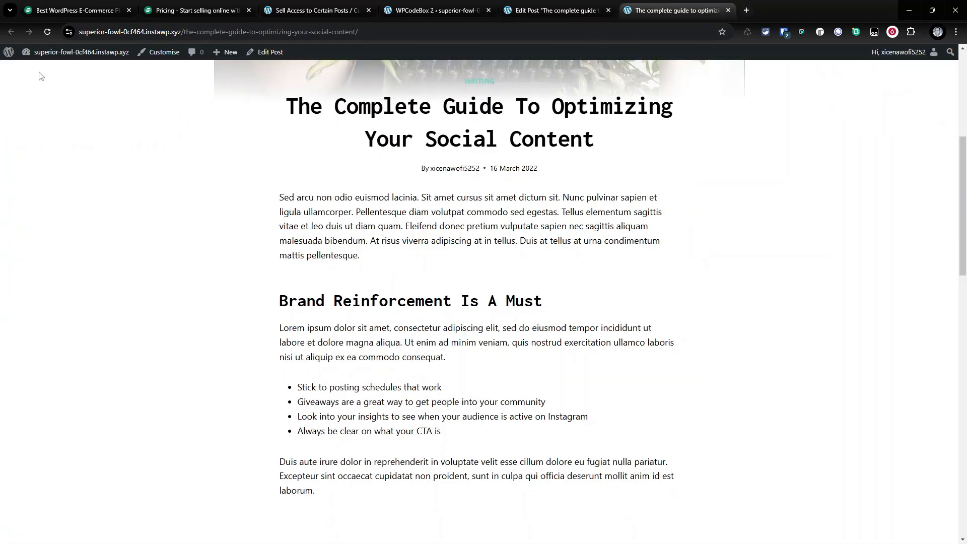
pyautogui.click(46, 30)
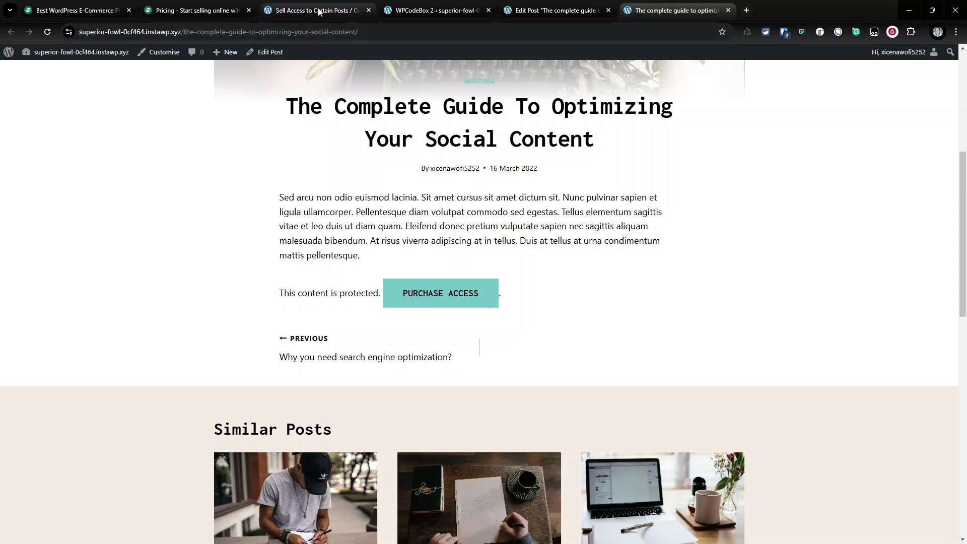
# - Open the Post Access product in SureCart, view its price details, and copy the buy link
pyautogui.click(436, 10)
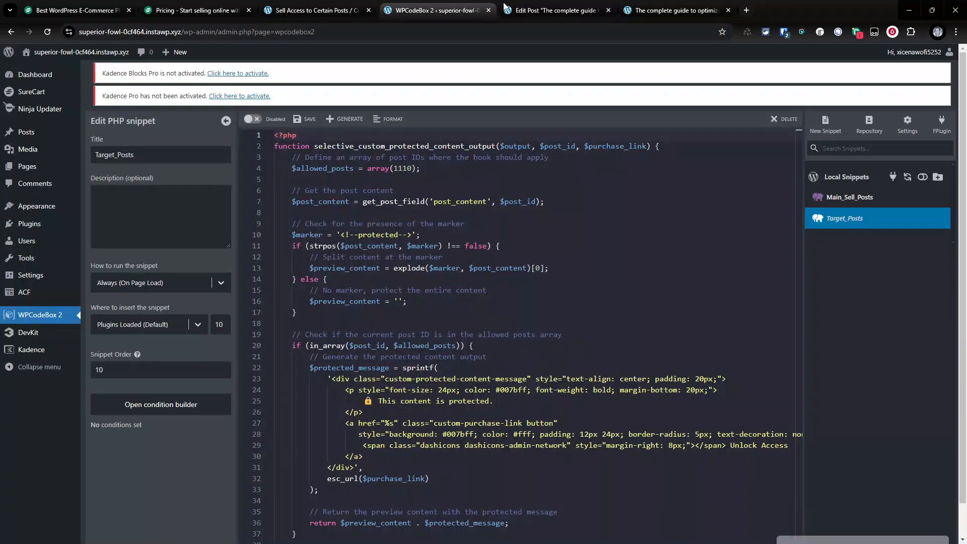
pyautogui.click(50, 93)
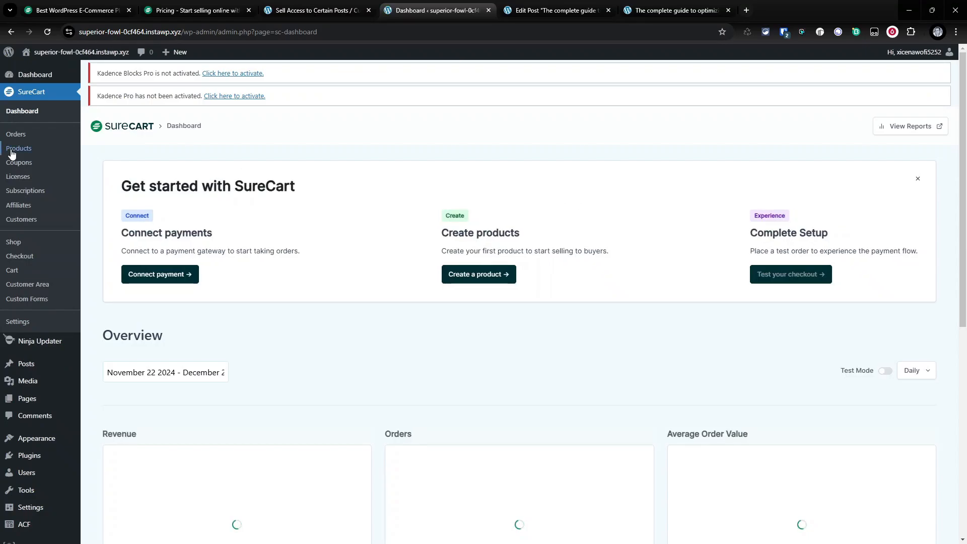
pyautogui.click(19, 149)
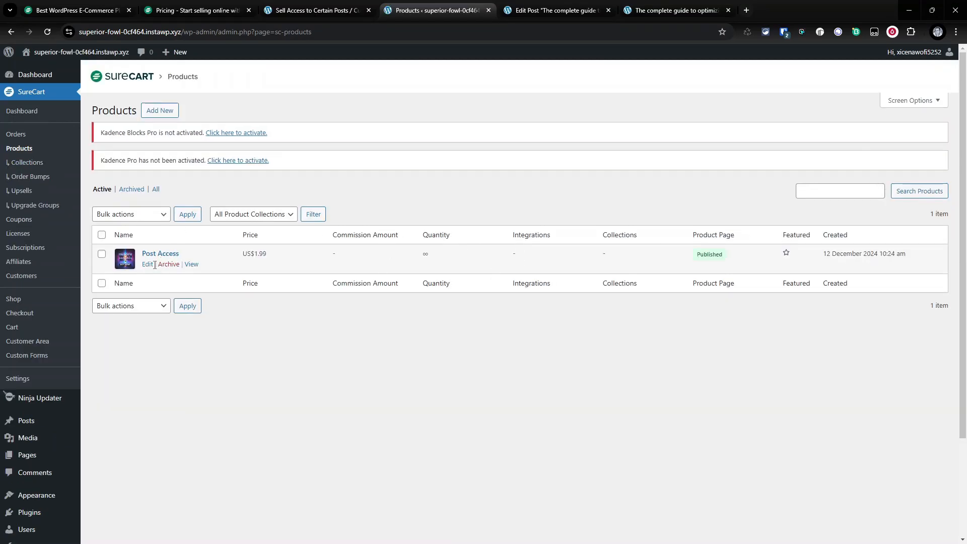
pyautogui.click(147, 264)
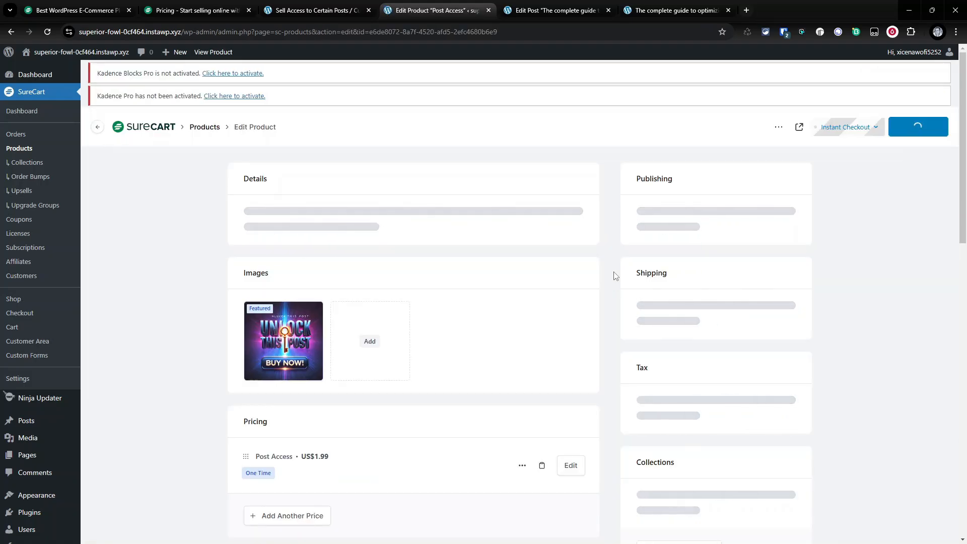
pyautogui.scroll(-4, 616, 275)
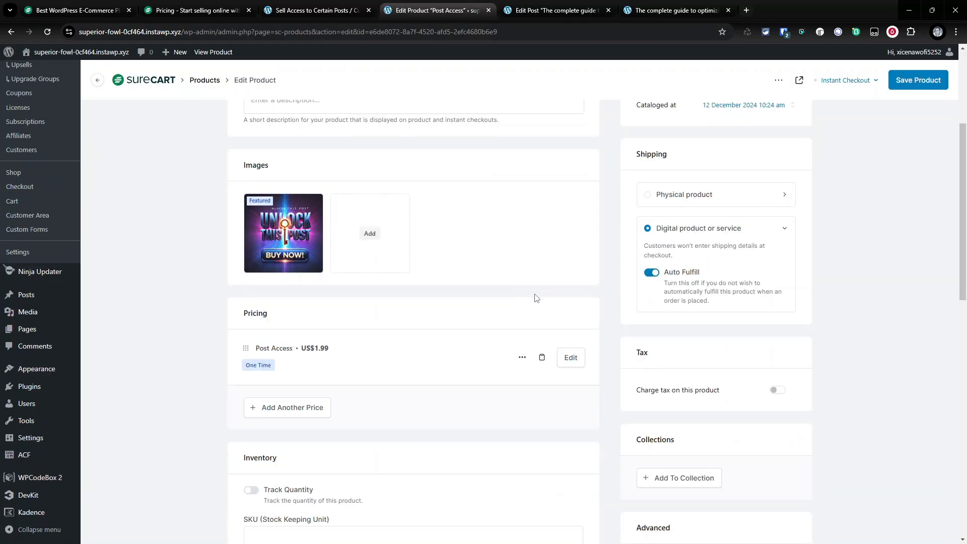
pyautogui.click(542, 359)
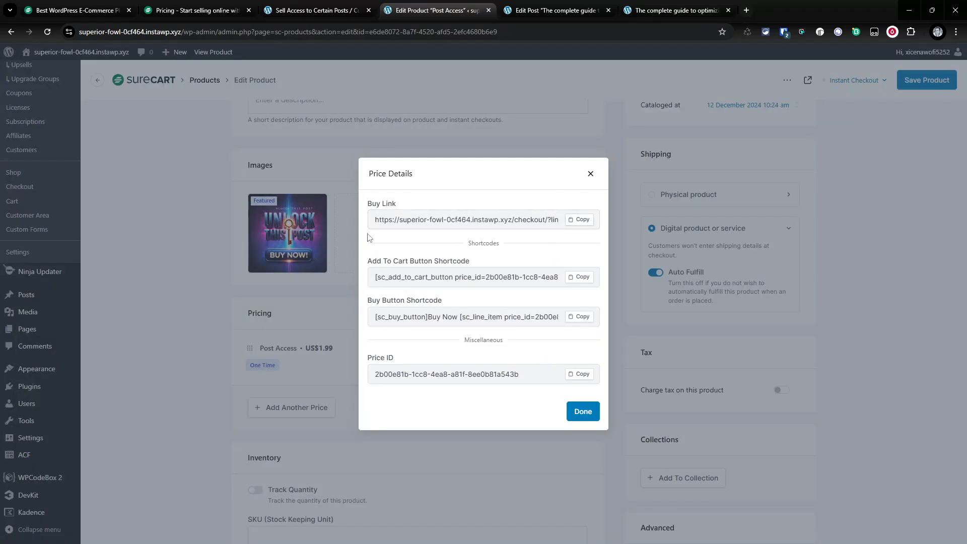
pyautogui.click(583, 225)
# - Paste the buy link into the post's Raw Purchase Link field
pyautogui.click(551, 10)
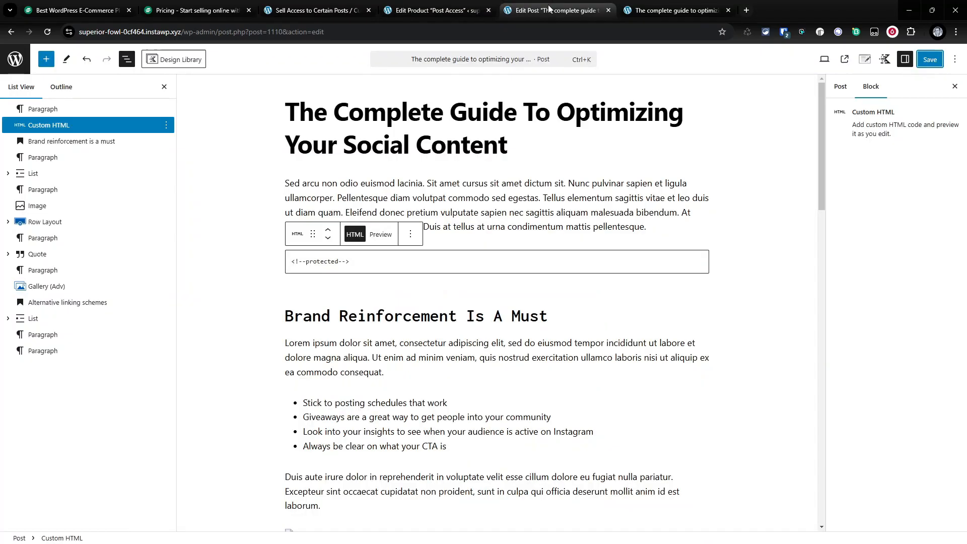
pyautogui.click(840, 86)
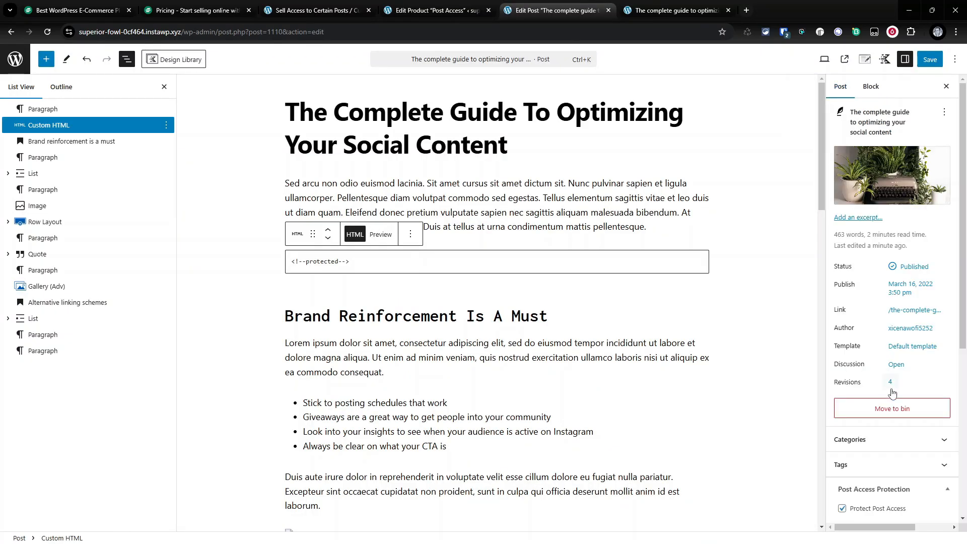
pyautogui.scroll(-5, 892, 398)
pyautogui.click(871, 317)
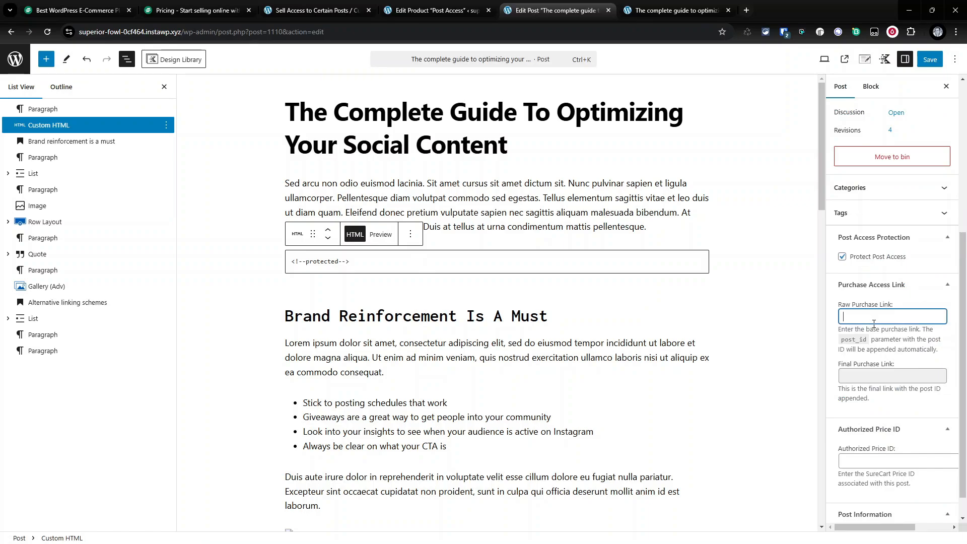
pyautogui.hotkey('ctrl', 'v')
# - Copy the Post Access product's price ID into the post's Authorized Price ID field and save the post
pyautogui.click(900, 378)
pyautogui.tripleClick(909, 317)
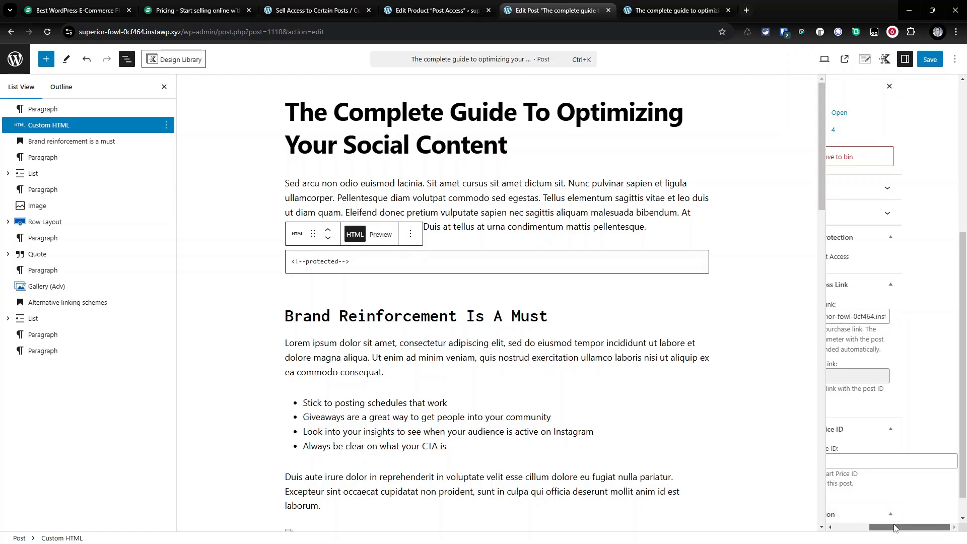
pyautogui.moveTo(881, 527); pyautogui.dragTo(846, 527)
pyautogui.click(885, 459)
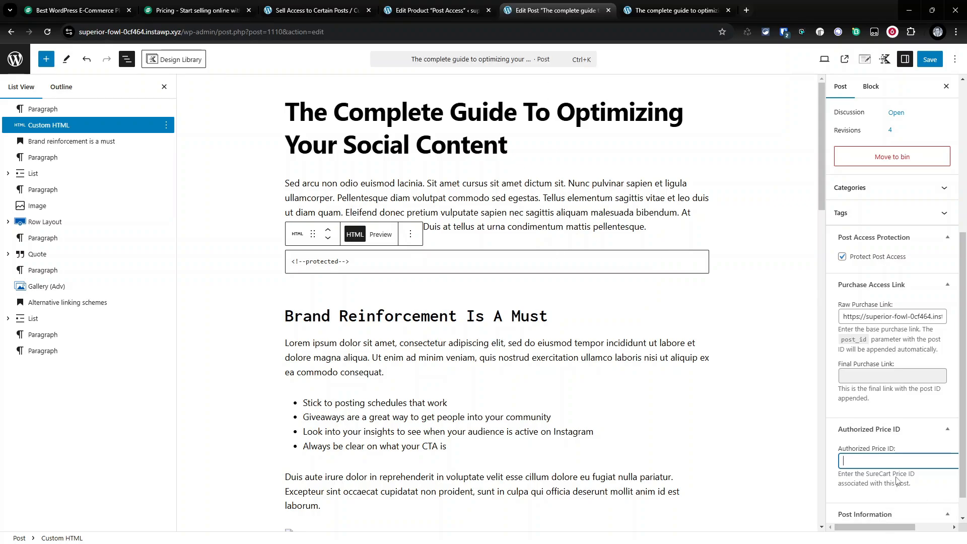
pyautogui.click(434, 10)
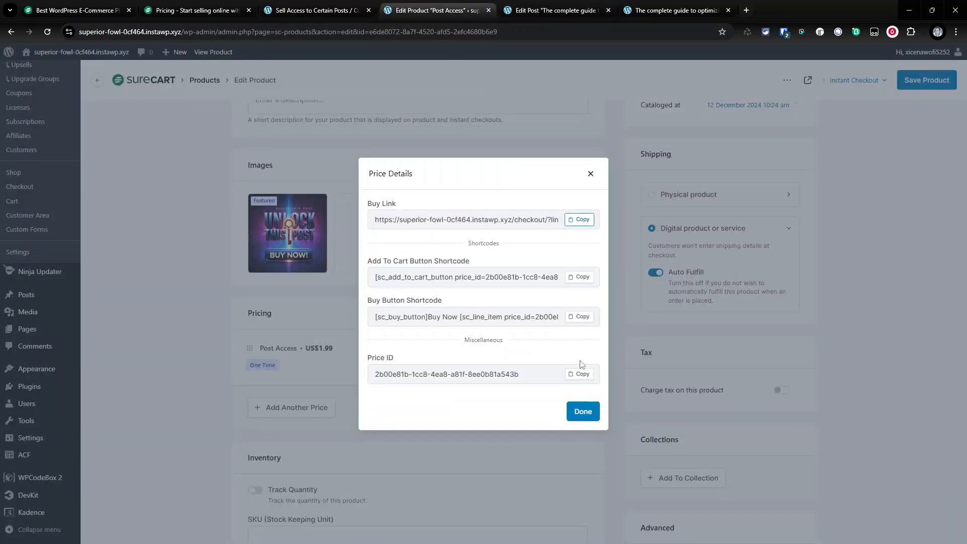
pyautogui.click(580, 374)
pyautogui.click(556, 10)
pyautogui.click(862, 461)
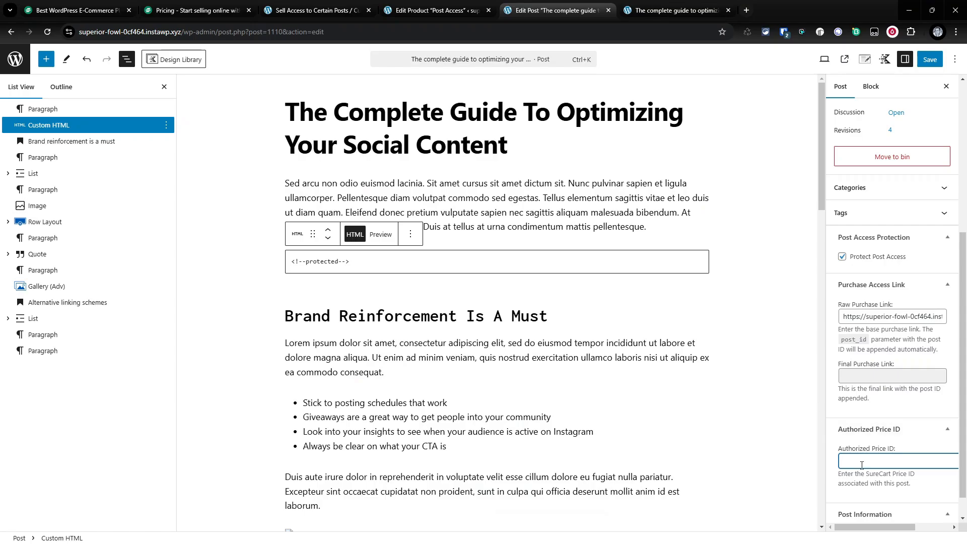
pyautogui.hotkey('ctrl', 'v')
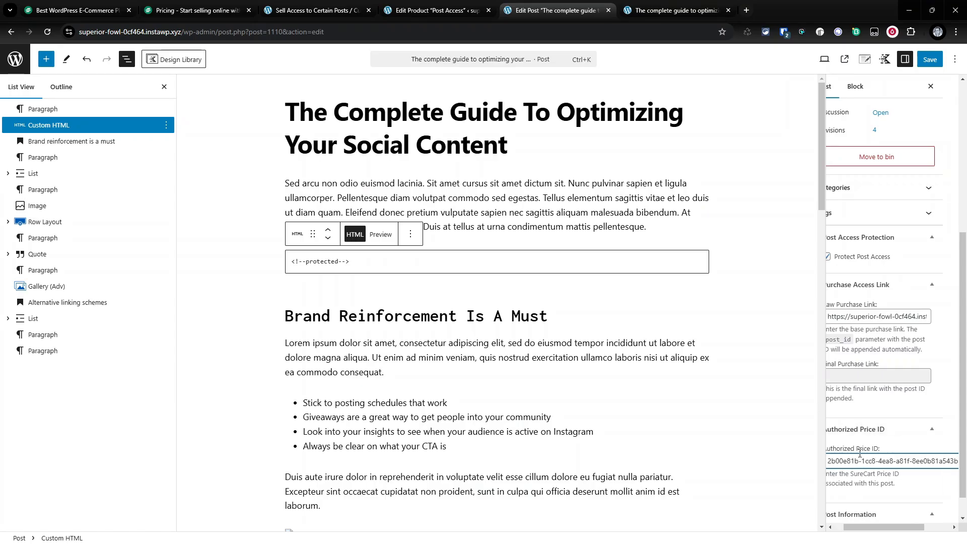
pyautogui.moveTo(886, 527); pyautogui.dragTo(875, 527)
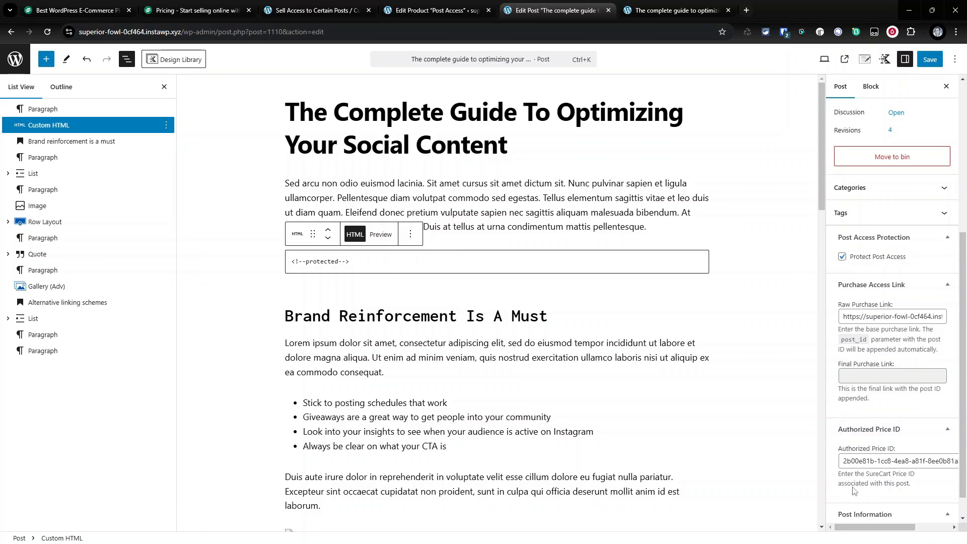
pyautogui.click(927, 59)
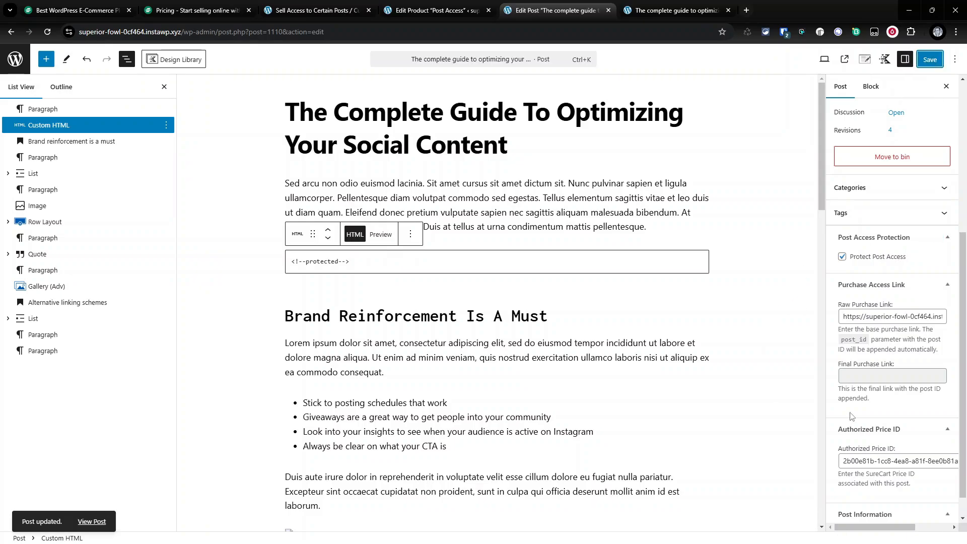
# - Reload the post editor and copy the post_id parameter name from the purchase link help text
pyautogui.click(48, 33)
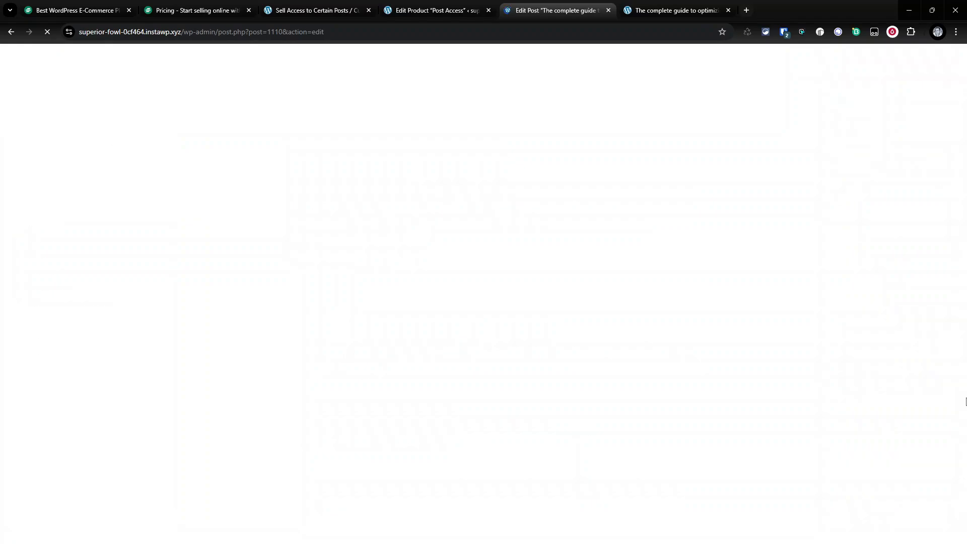
pyautogui.scroll(-4, 943, 327)
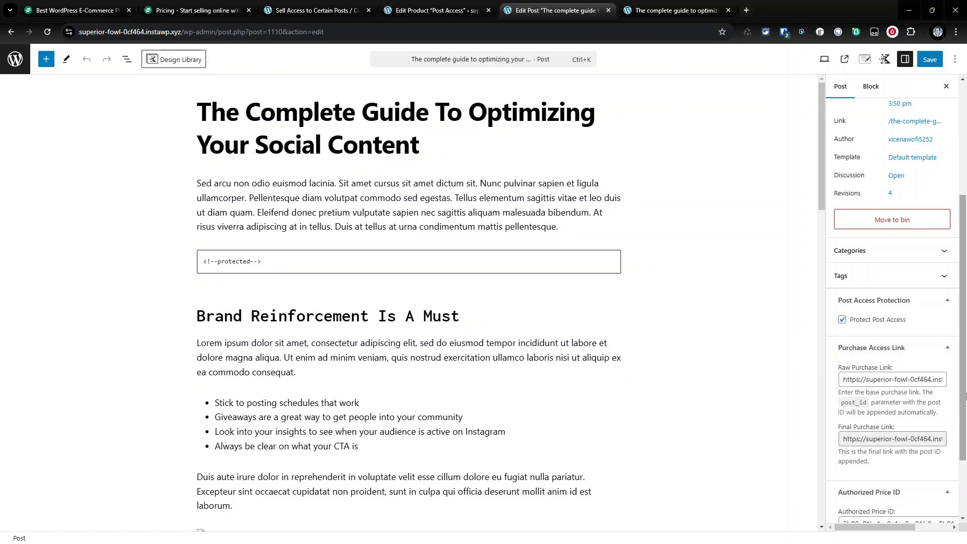
pyautogui.moveTo(867, 407); pyautogui.dragTo(842, 406)
pyautogui.hotkey('ctrl', 'c')
pyautogui.rightClick(850, 406)
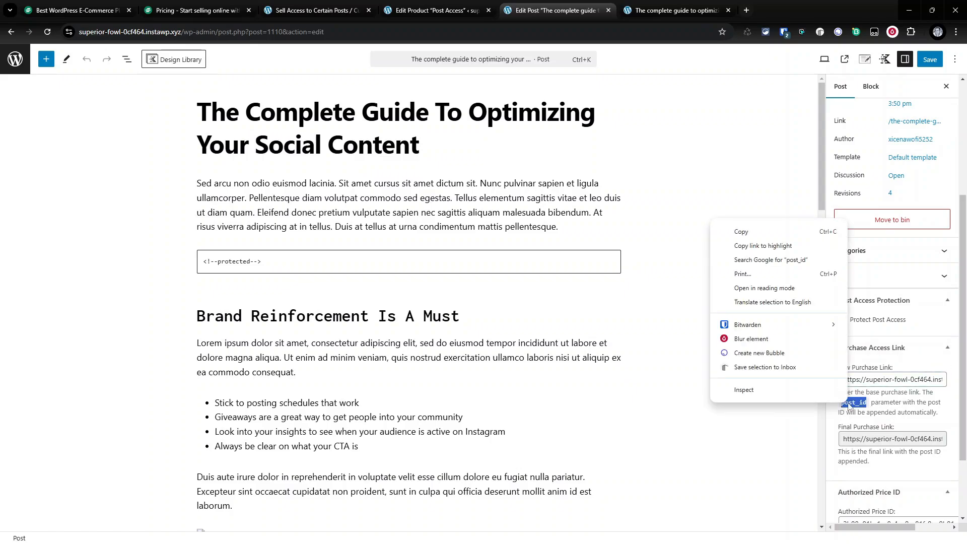
pyautogui.click(772, 234)
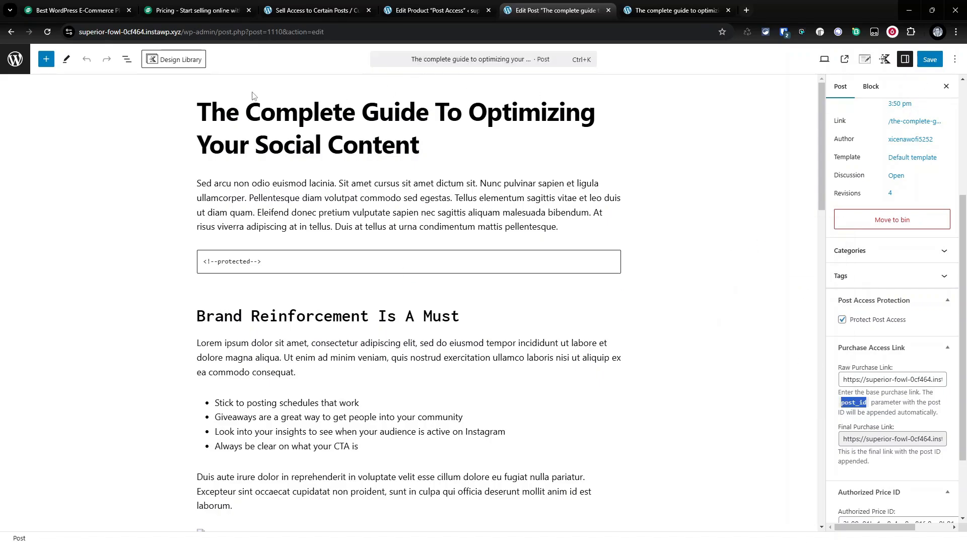
# - Open the SureCart checkout form for editing and add a Text Field block to it
pyautogui.click(15, 59)
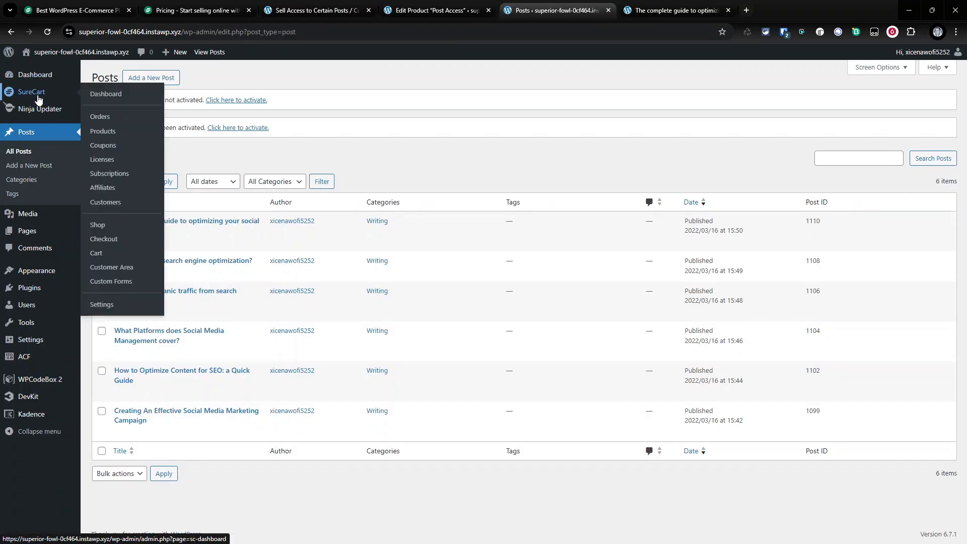
pyautogui.click(39, 97)
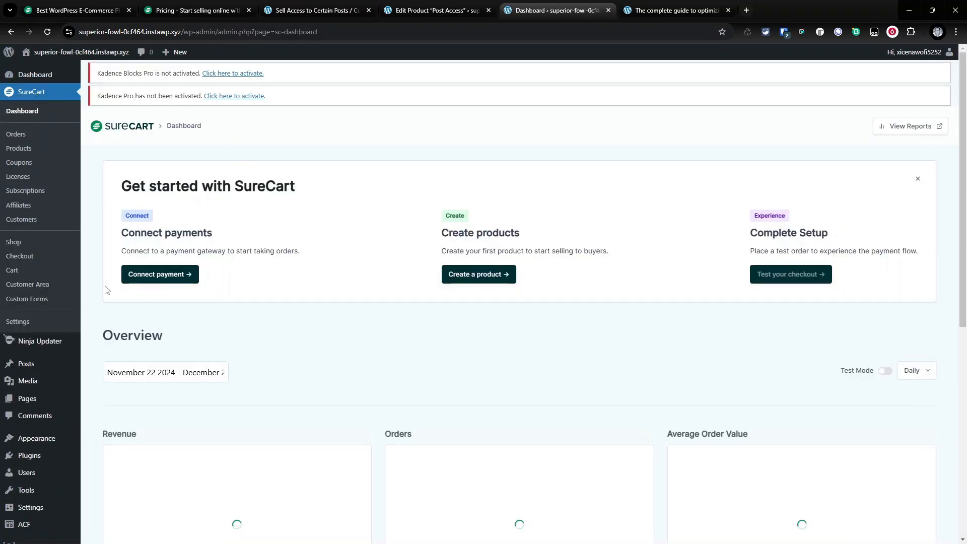
pyautogui.click(43, 300)
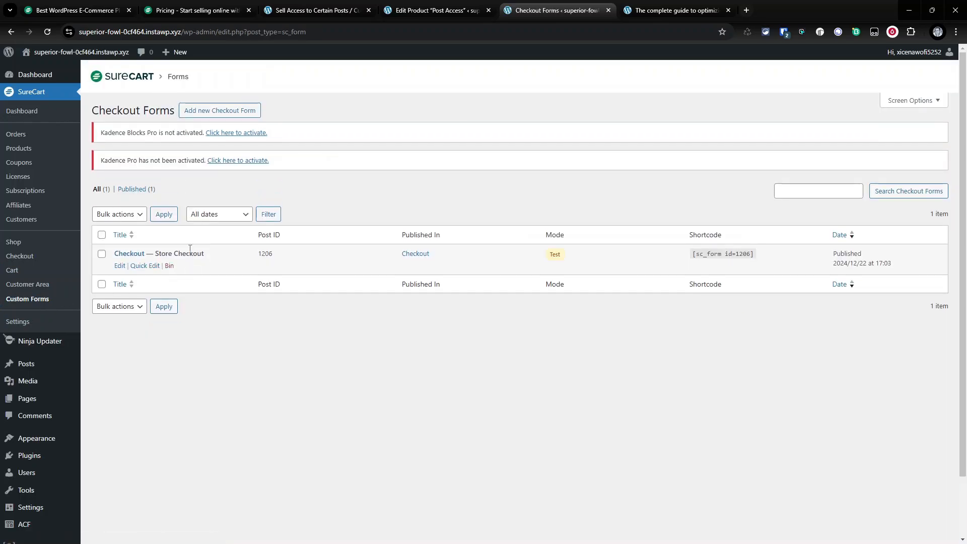
pyautogui.click(120, 266)
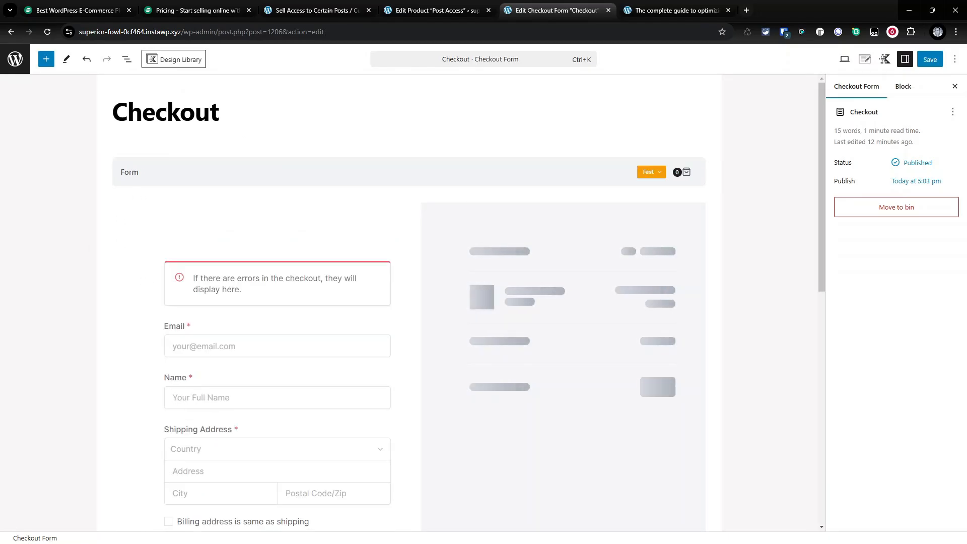
pyautogui.scroll(-2, 281, 303)
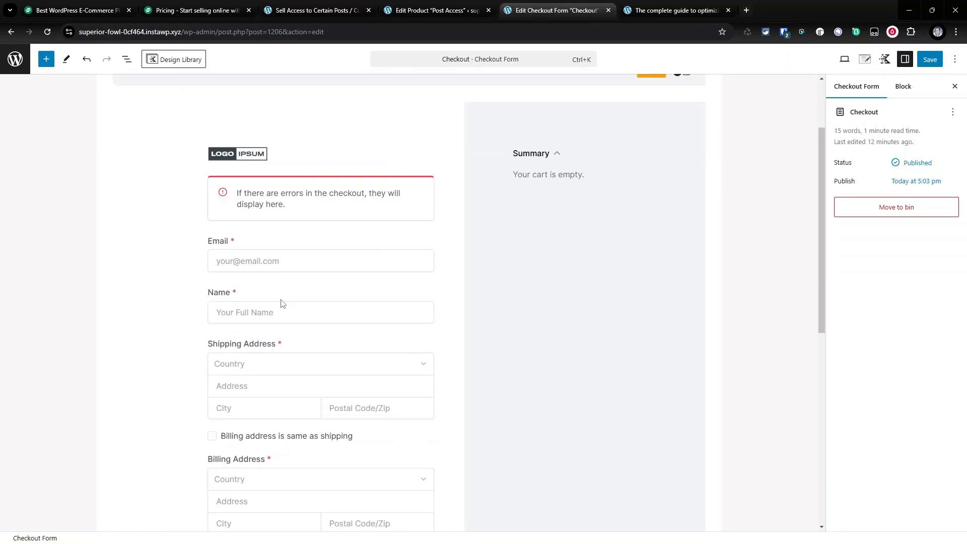
pyautogui.scroll(-8, 405, 390)
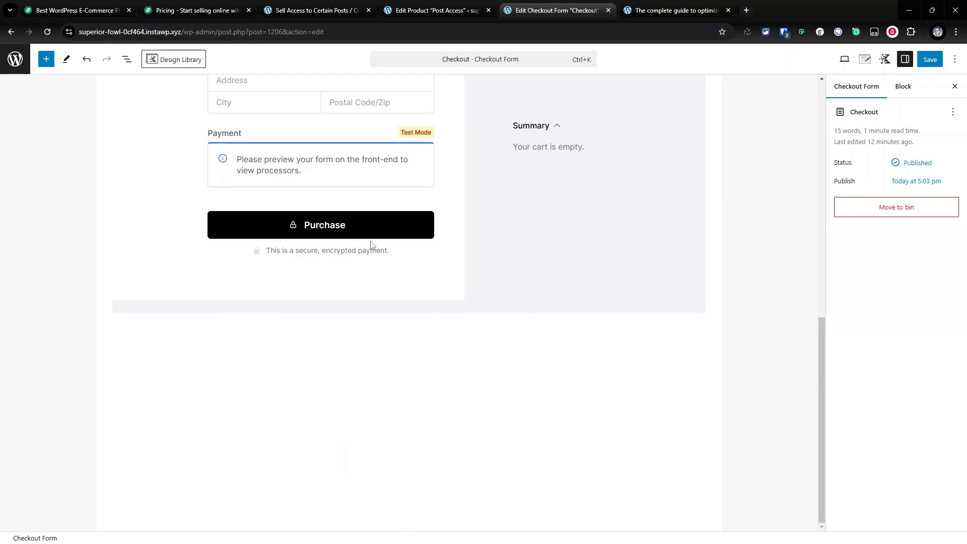
pyautogui.click(355, 208)
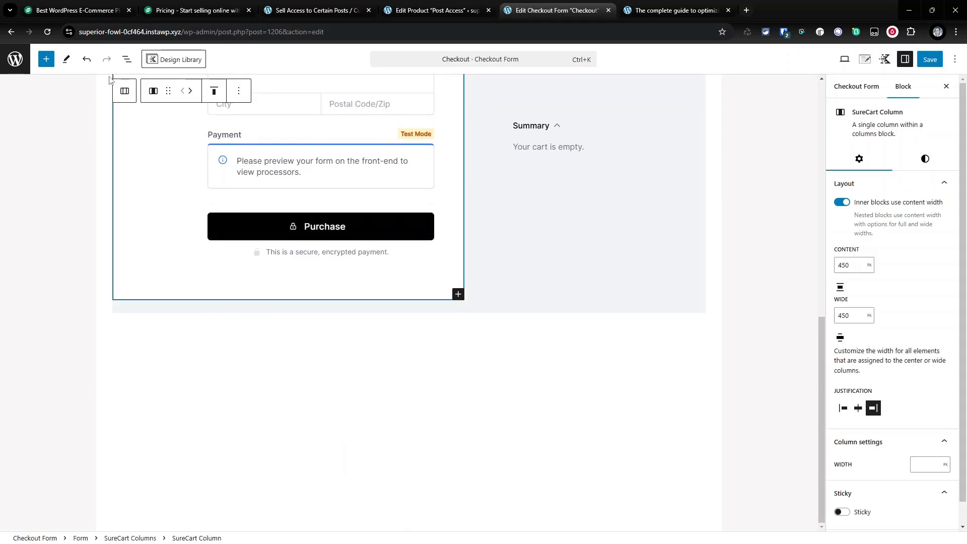
pyautogui.click(127, 60)
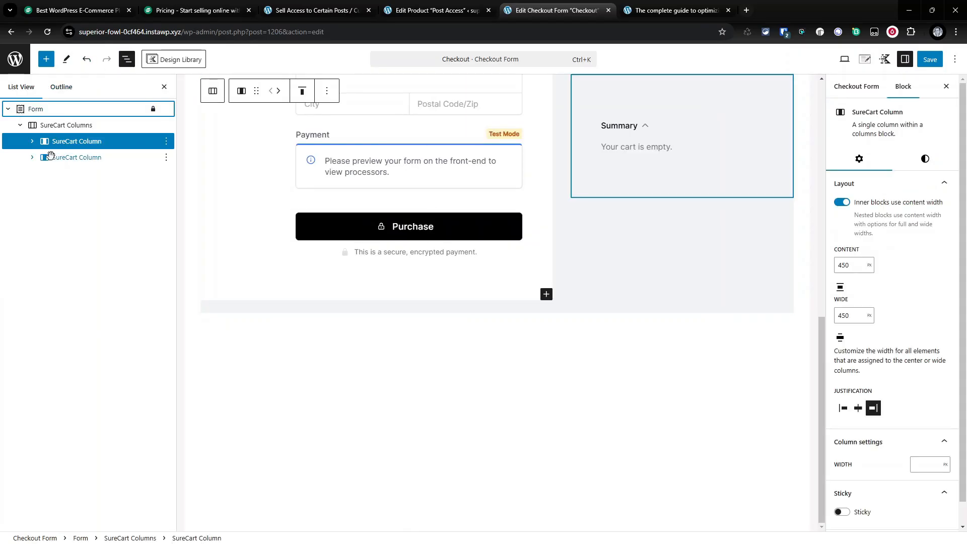
pyautogui.click(32, 142)
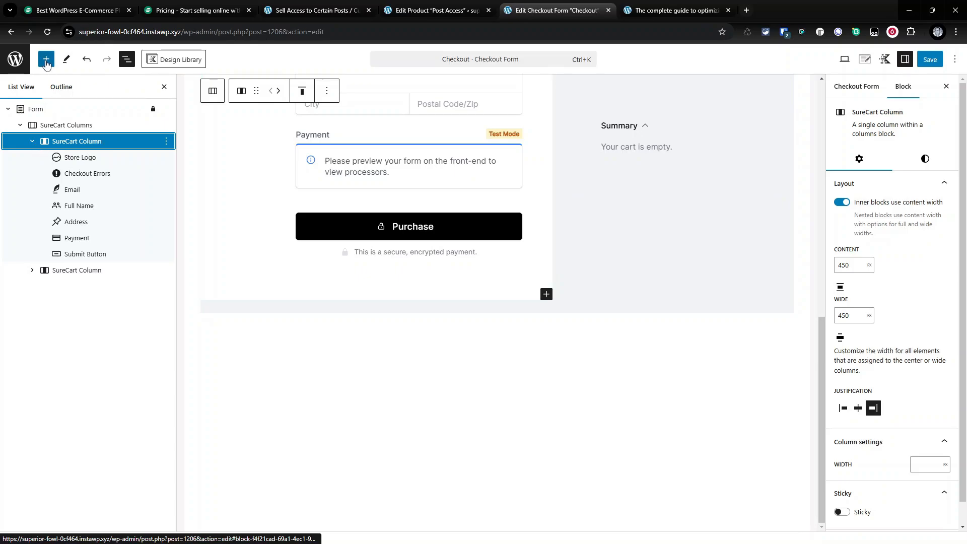
pyautogui.click(45, 60)
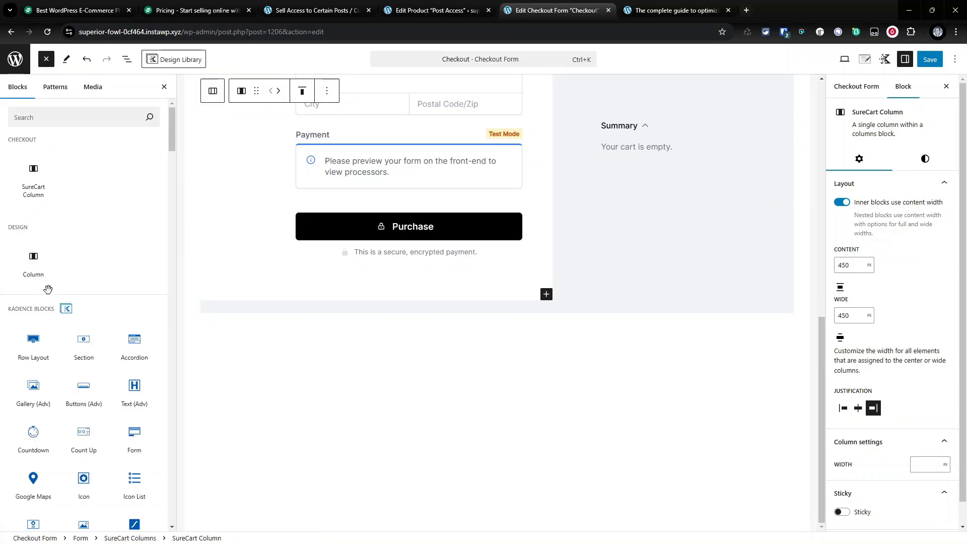
pyautogui.click(74, 112)
pyautogui.write('text')
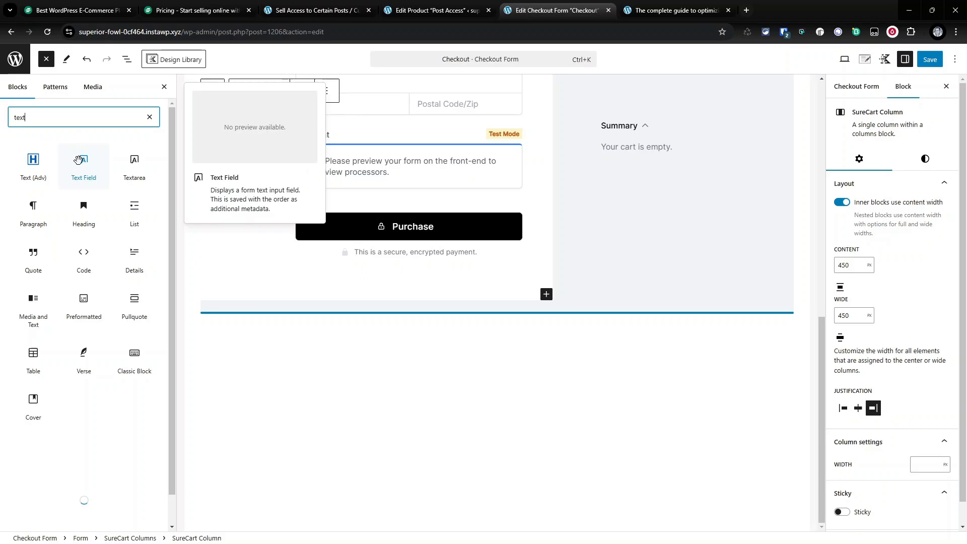
pyautogui.click(78, 161)
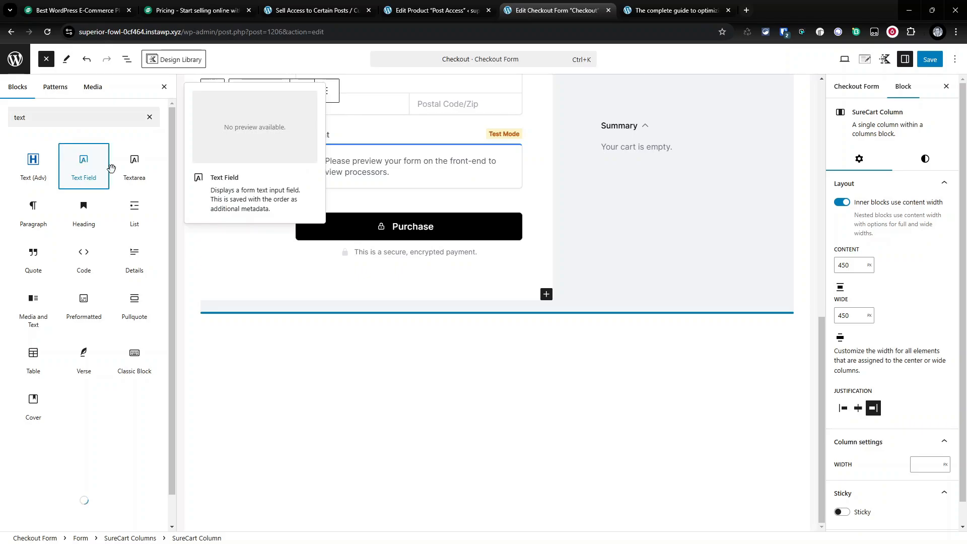
pyautogui.moveTo(207, 338); pyautogui.dragTo(267, 348)
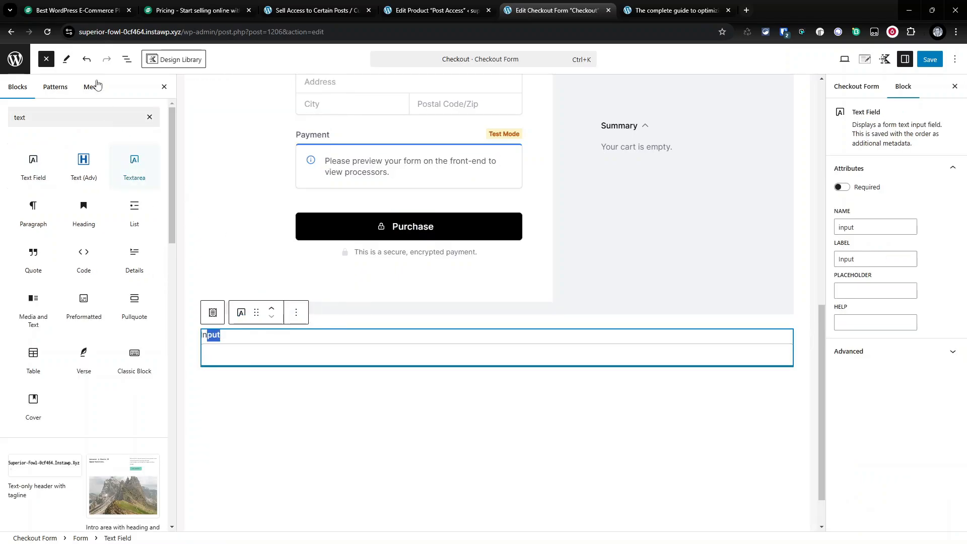
# - Move the Text Field into the first checkout column, directly below the Submit Button
pyautogui.click(127, 59)
pyautogui.click(20, 125)
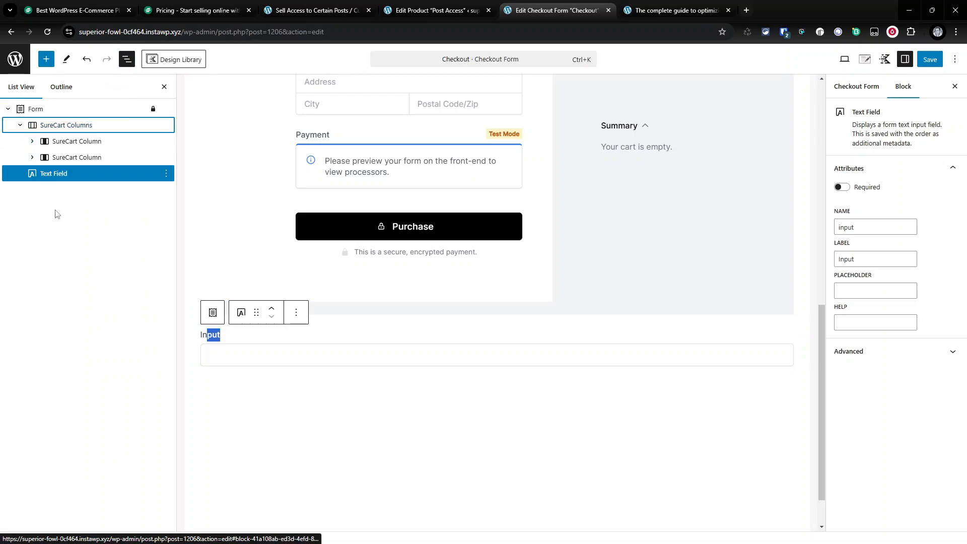
pyautogui.click(32, 141)
pyautogui.moveTo(47, 287); pyautogui.dragTo(92, 277)
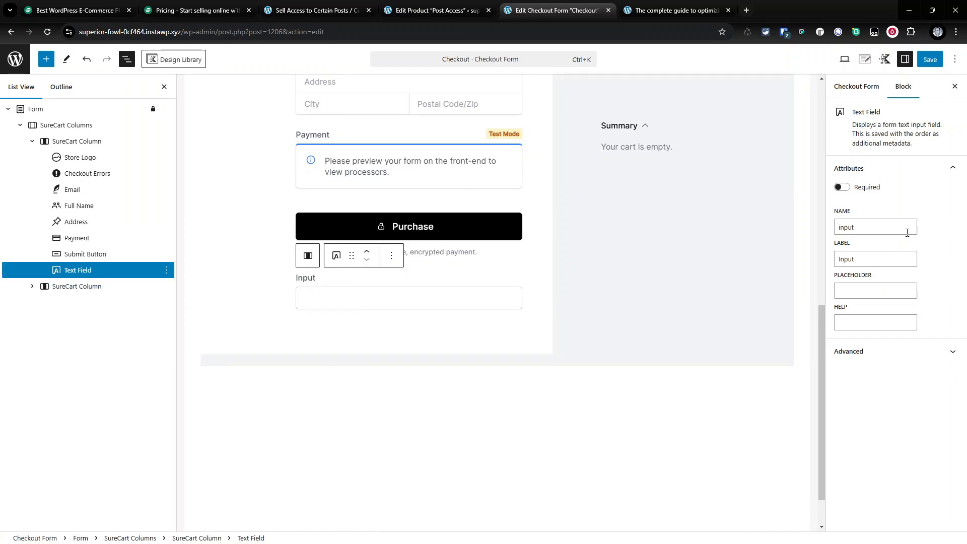
# - Set the text field's name and label to post_id and save the checkout form
pyautogui.doubleClick(908, 233)
pyautogui.hotkey('ctrl', 'v')
pyautogui.press('Tab')
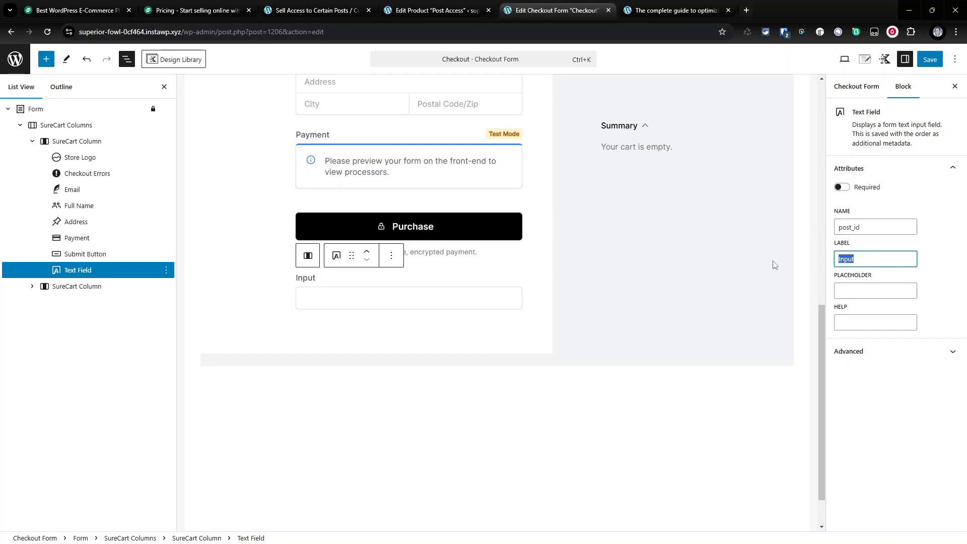
pyautogui.hotkey('ctrl', 'v')
pyautogui.click(932, 59)
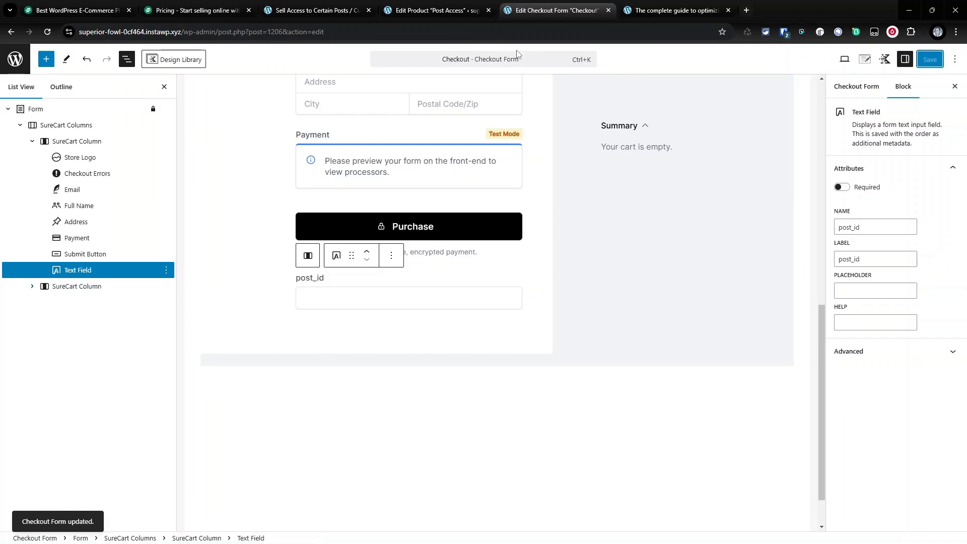
# - Reload the protected post, follow its Purchase Access button, and check the post_id field on the checkout
pyautogui.click(459, 11)
pyautogui.click(670, 6)
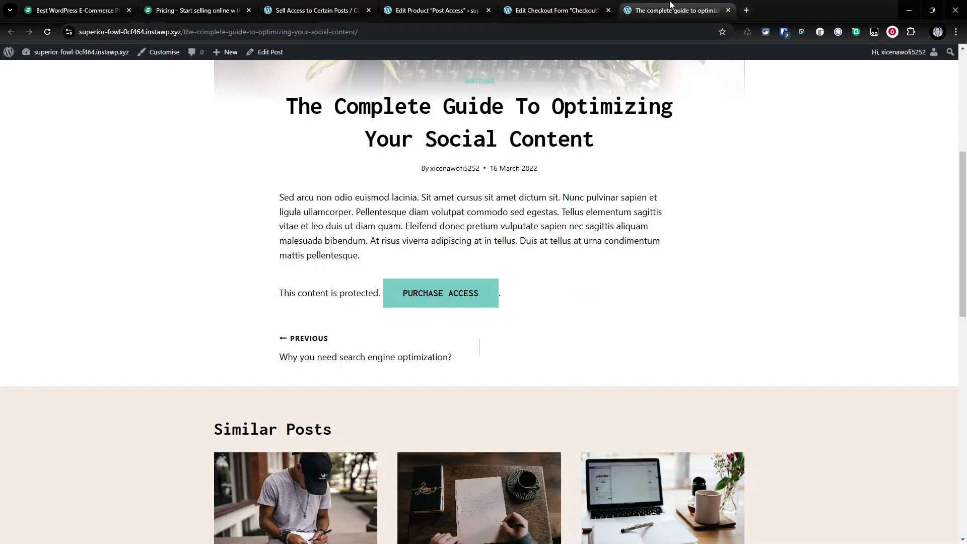
pyautogui.click(47, 31)
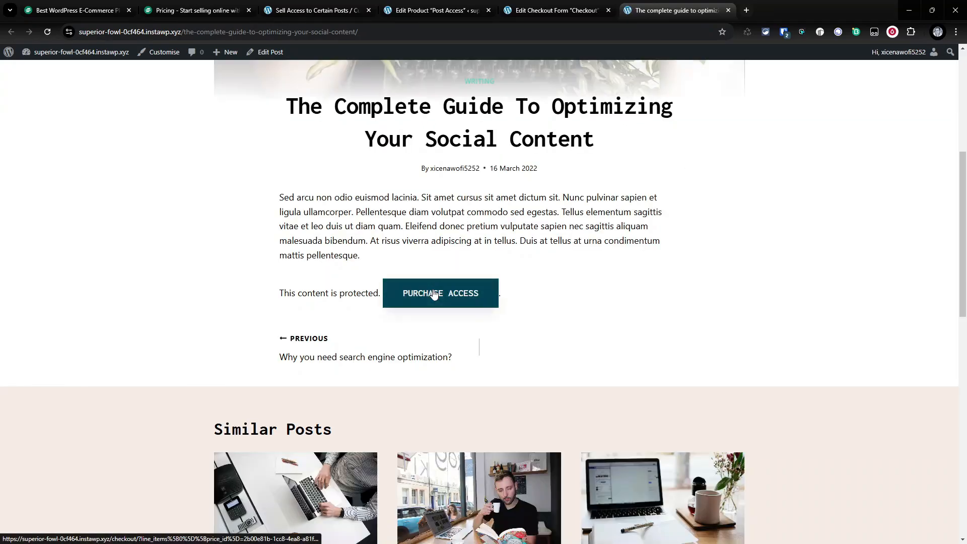
pyautogui.click(470, 295)
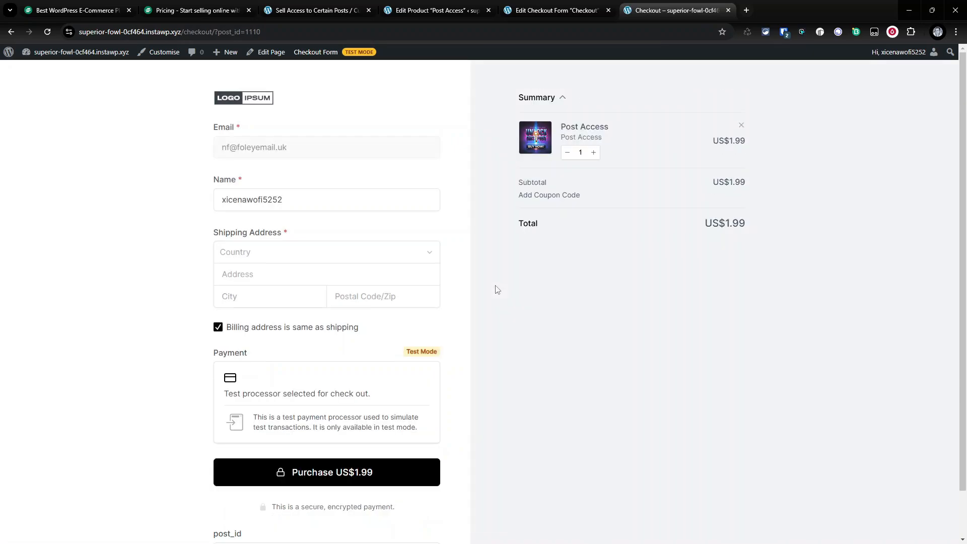
pyautogui.scroll(-1, 502, 304)
pyautogui.click(248, 502)
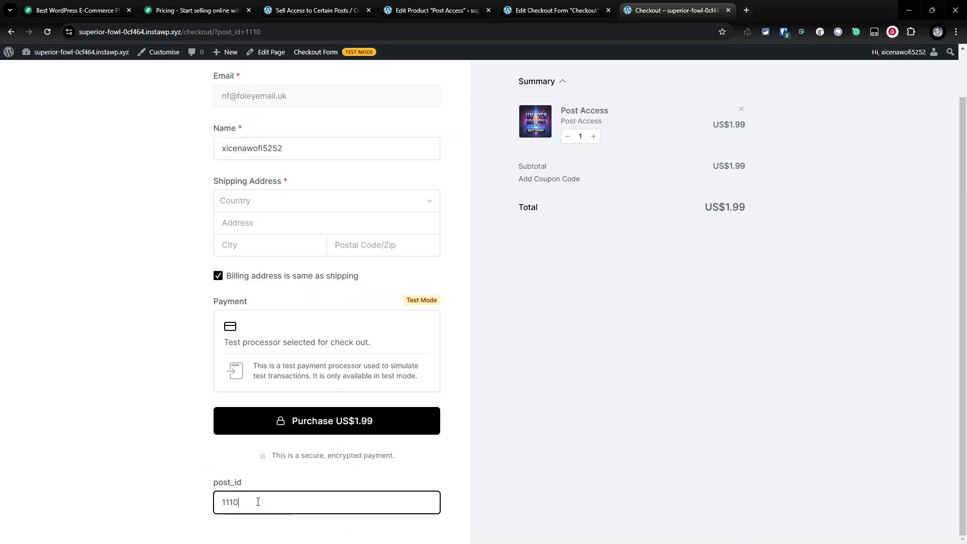
# - Give the post_id text field the additional CSS class hidden-post-id and save the checkout form
pyautogui.click(557, 11)
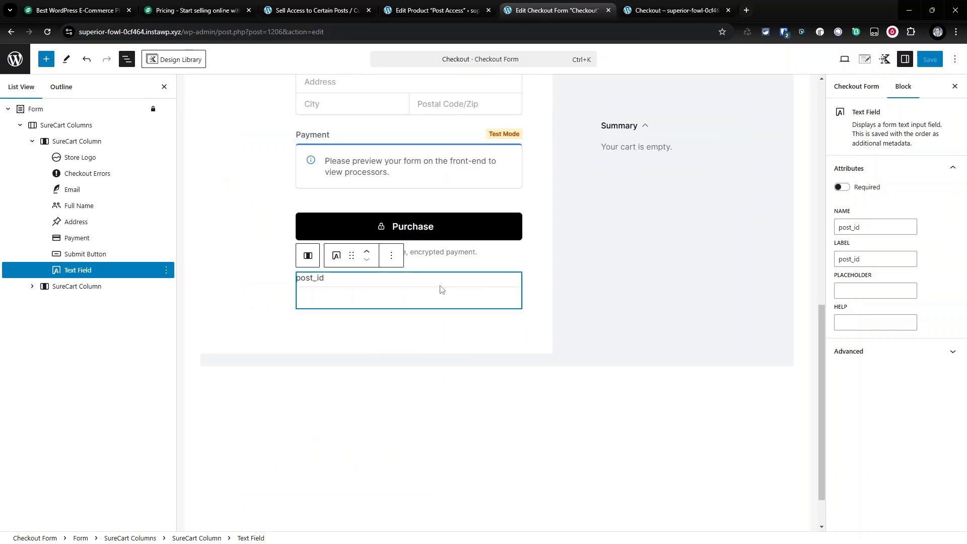
pyautogui.click(463, 293)
pyautogui.click(836, 353)
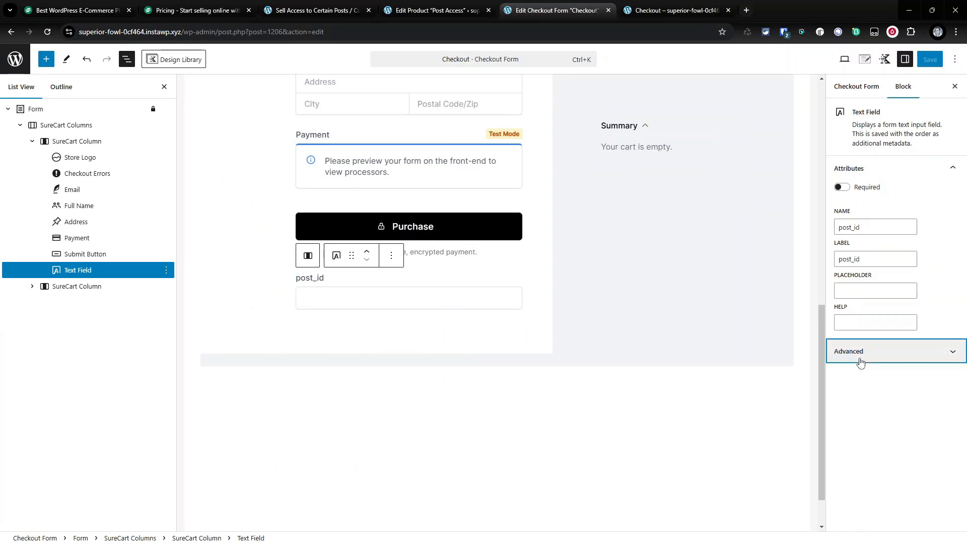
pyautogui.click(872, 382)
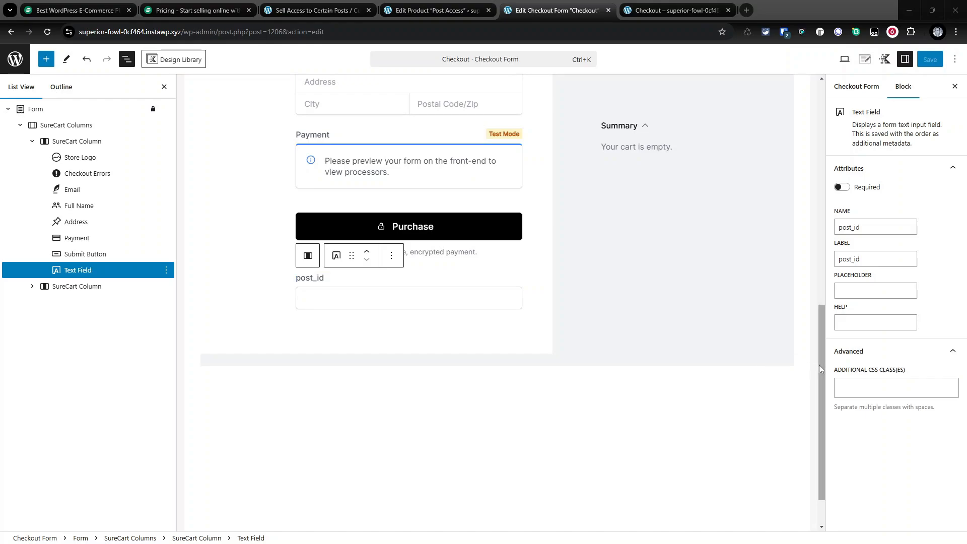
pyautogui.click(889, 384)
pyautogui.write('hidden-post-id')
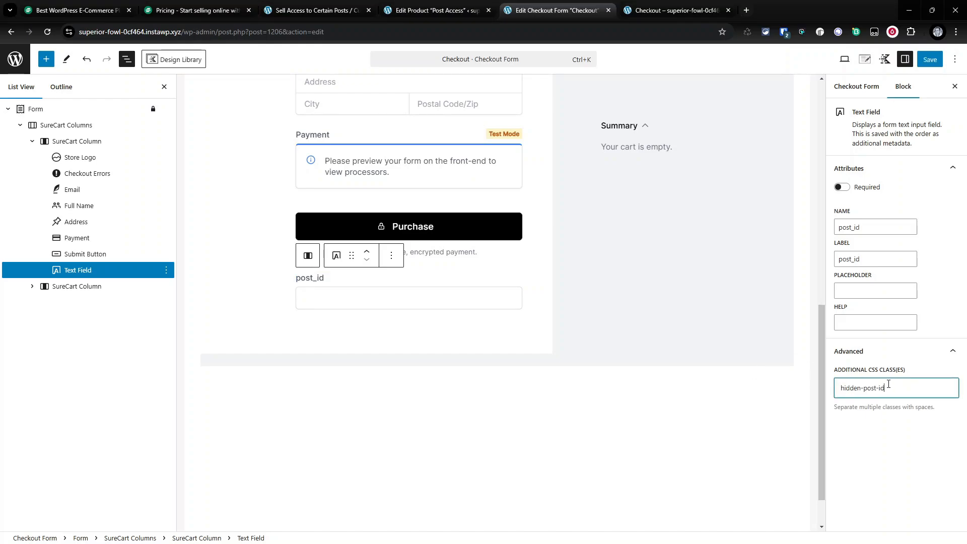
pyautogui.click(930, 59)
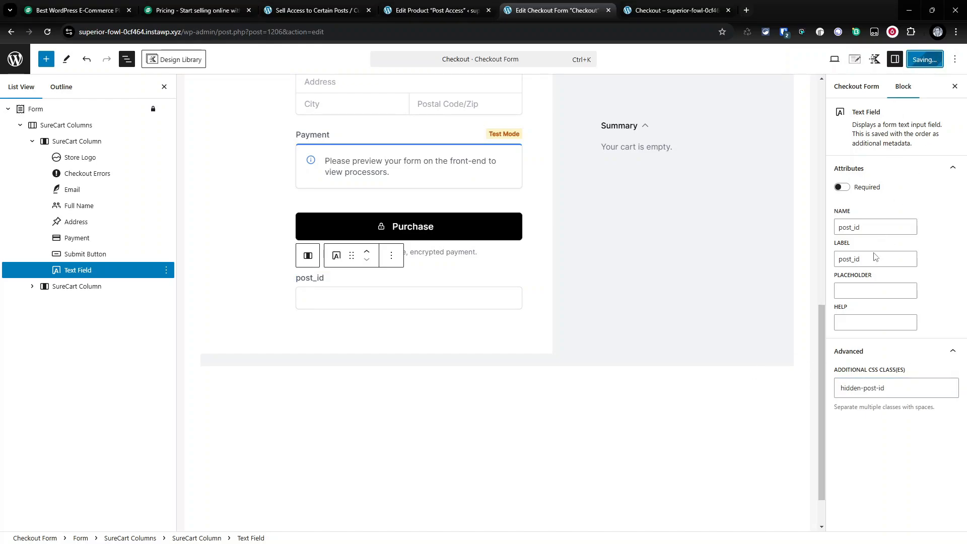
# - Reload the checkout page and open the browser inspector to examine the hidden post_id input
pyautogui.click(671, 7)
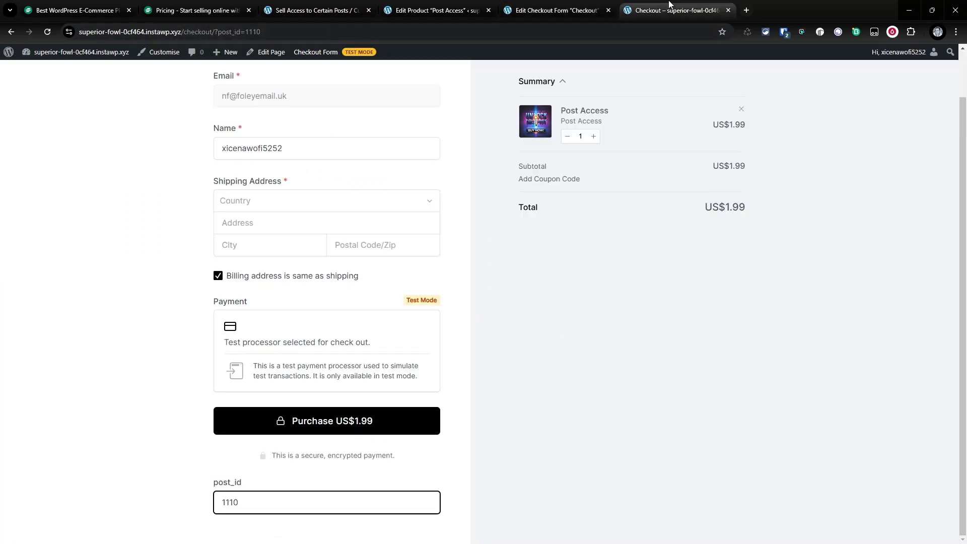
pyautogui.click(48, 32)
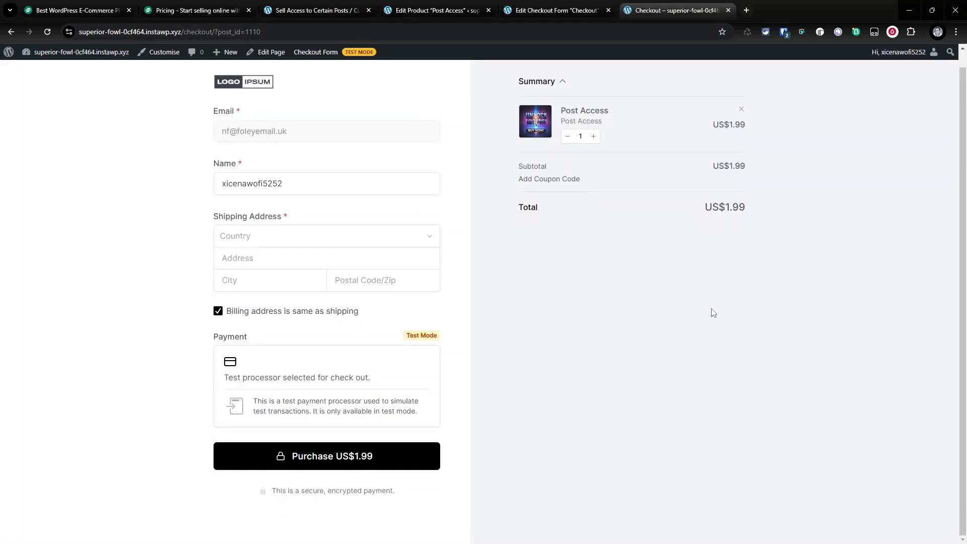
pyautogui.rightClick(641, 231)
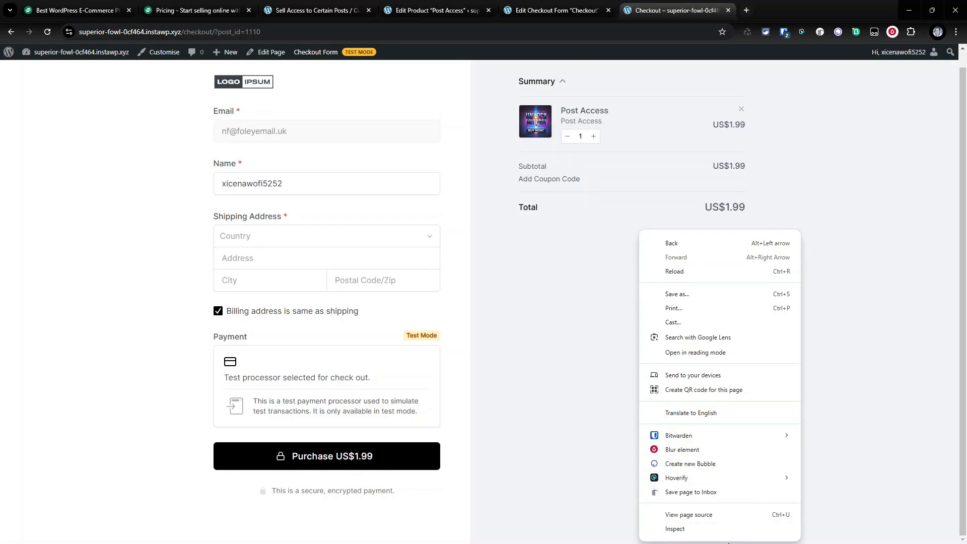
pyautogui.click(721, 529)
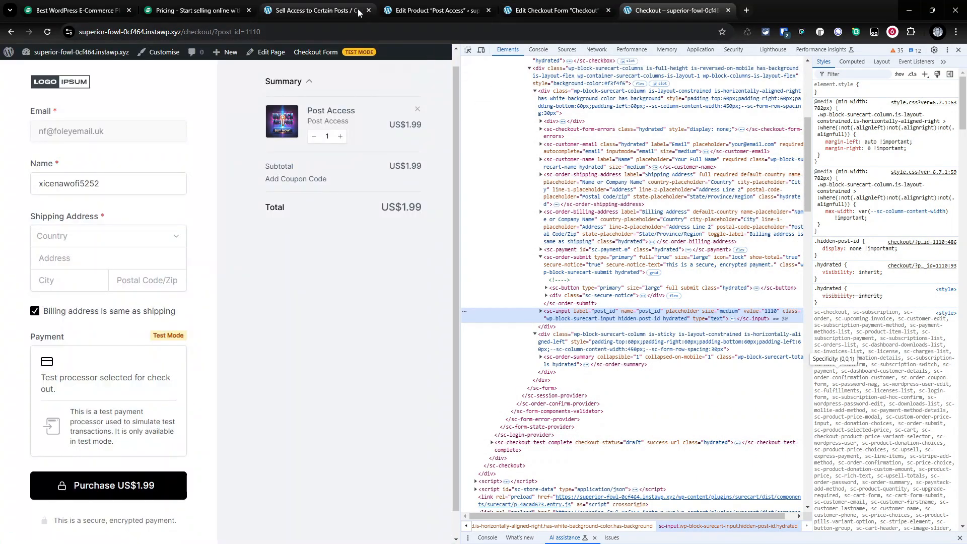
pyautogui.click(322, 11)
pyautogui.click(436, 10)
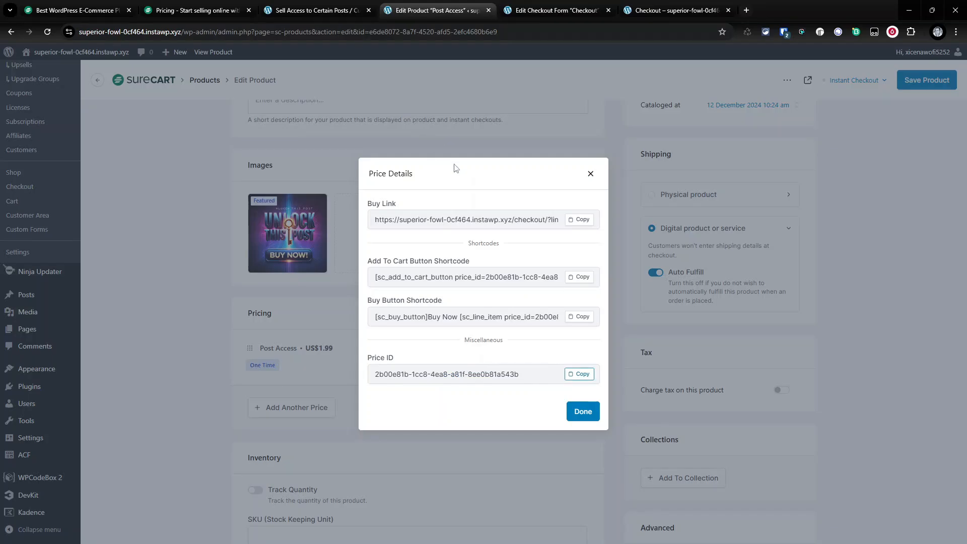
pyautogui.click(585, 173)
pyautogui.scroll(3, 59, 219)
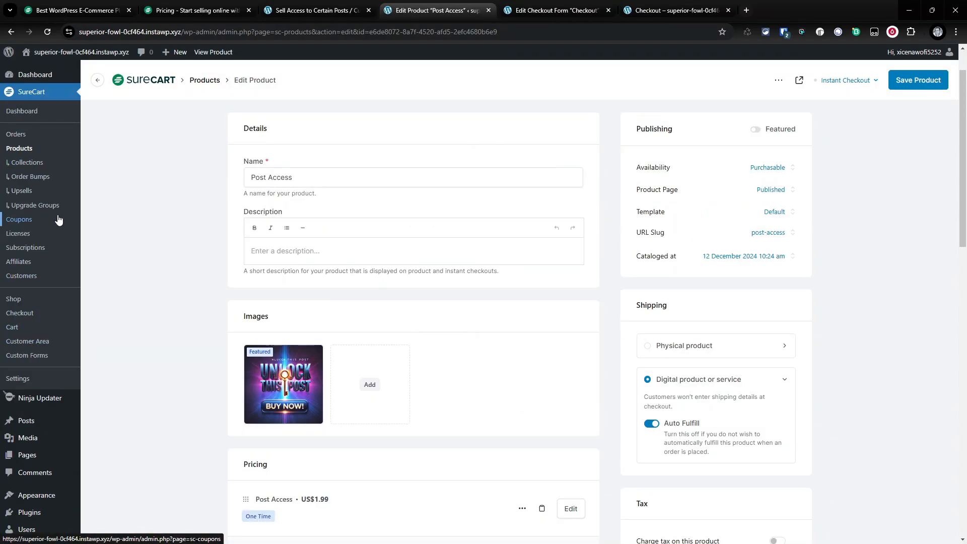
pyautogui.click(59, 220)
# - Fill the checkout shipping address with country Afghanistan, test values rr, rr, rrr and state Badghis
pyautogui.click(675, 10)
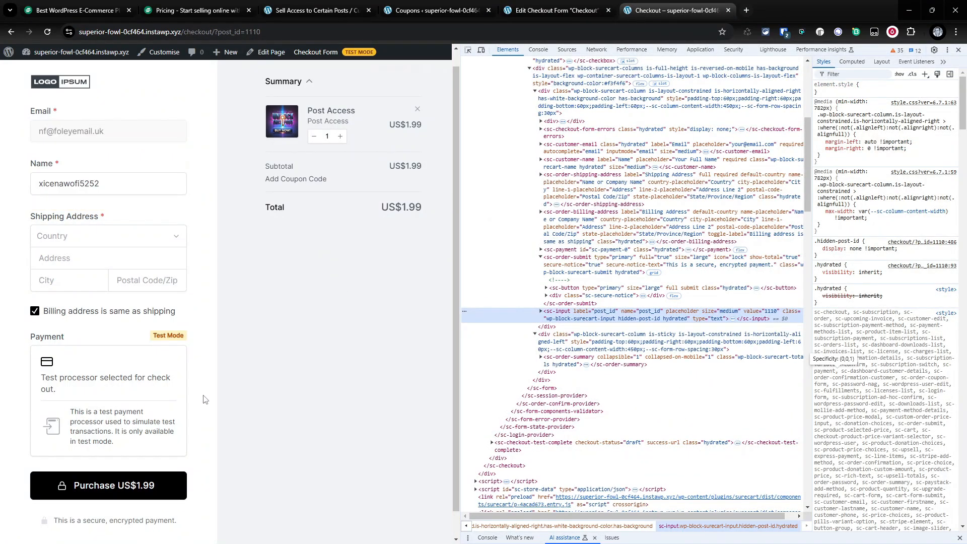
pyautogui.scroll(-1, 205, 400)
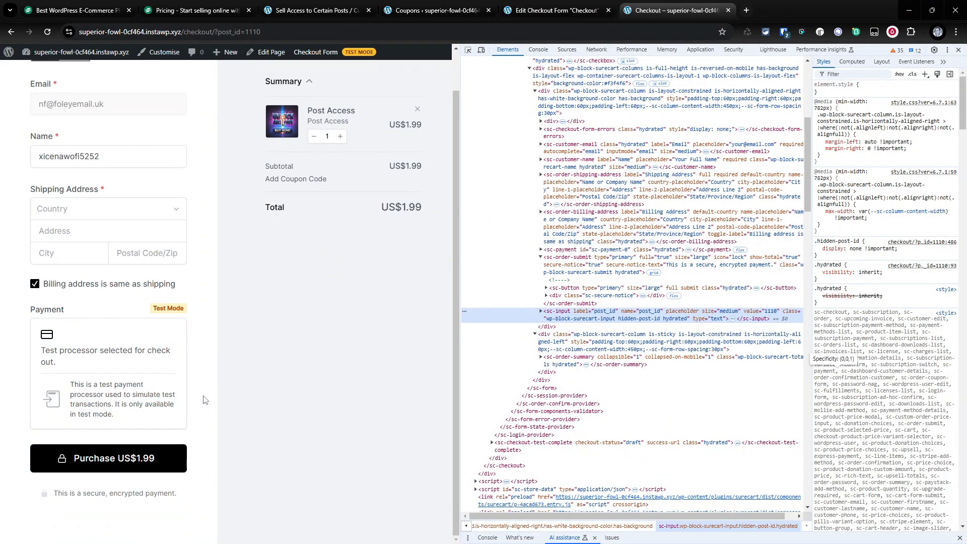
pyautogui.click(118, 208)
pyautogui.click(101, 271)
pyautogui.click(93, 236)
pyautogui.write('rr')
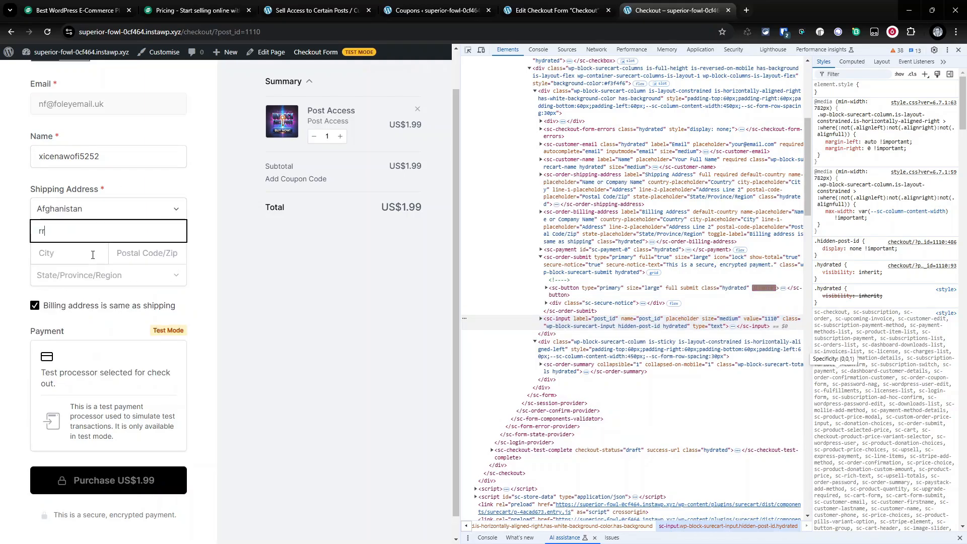
pyautogui.press('Tab')
pyautogui.write('rr')
pyautogui.press('Tab')
pyautogui.write('rrr')
pyautogui.click(131, 285)
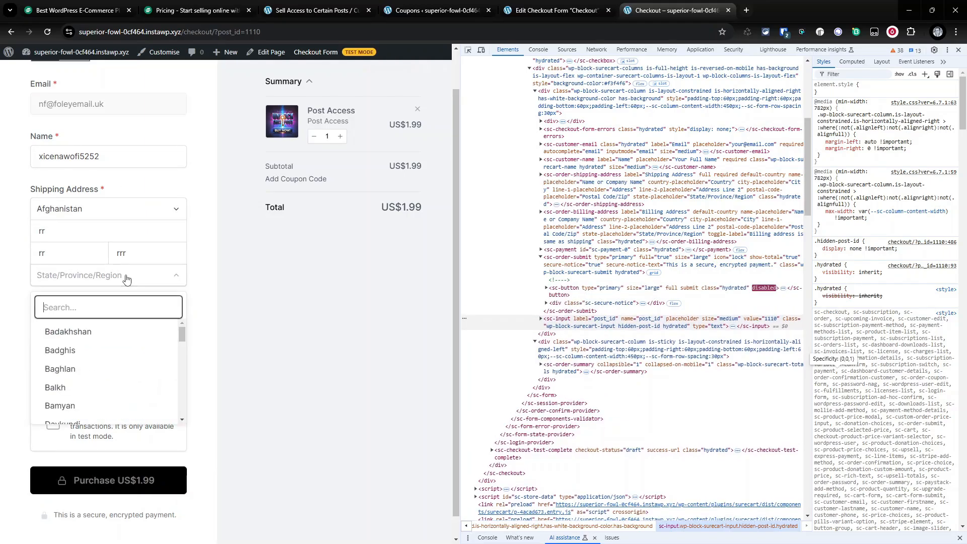
pyautogui.click(55, 347)
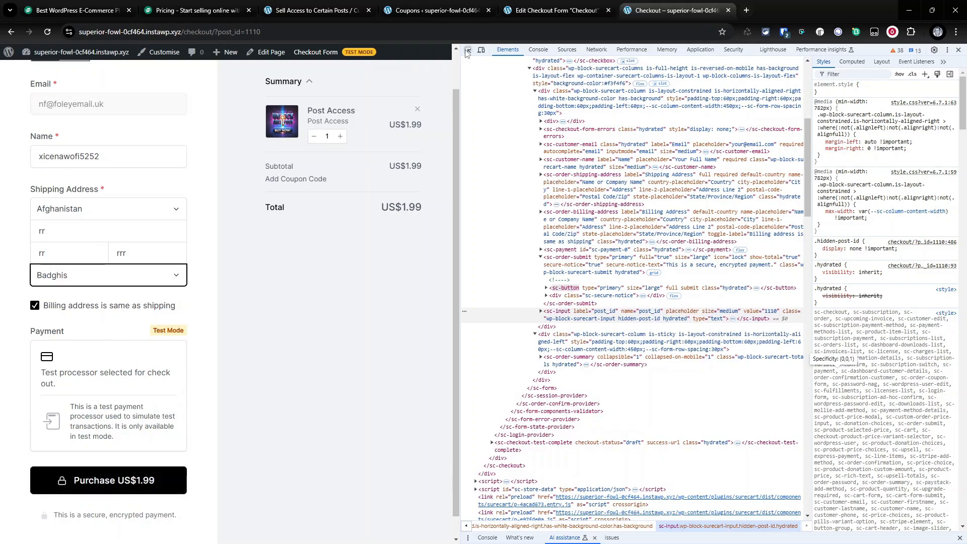
# - Open the administrator's user profile and scroll to the Custom Post Access section
pyautogui.click(433, 10)
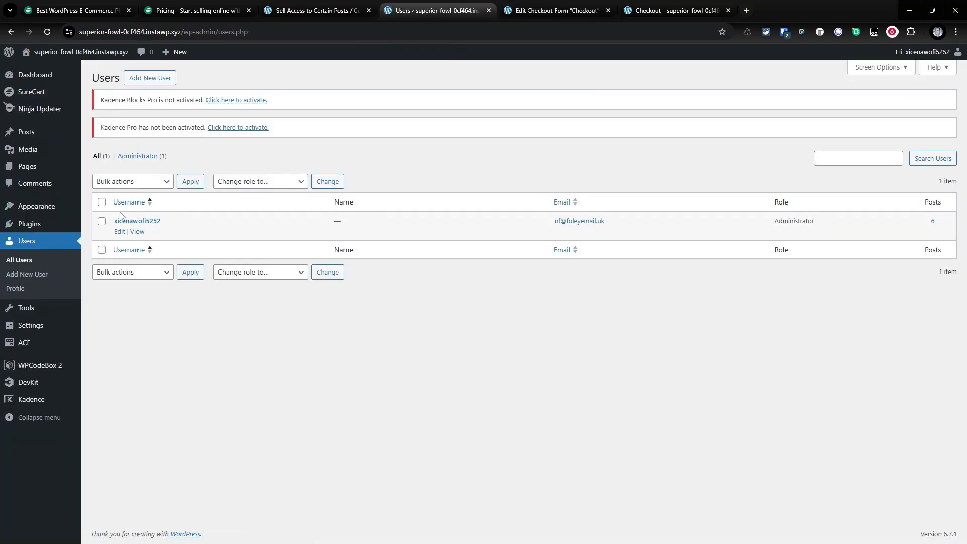
pyautogui.click(120, 231)
pyautogui.scroll(-20, 220, 288)
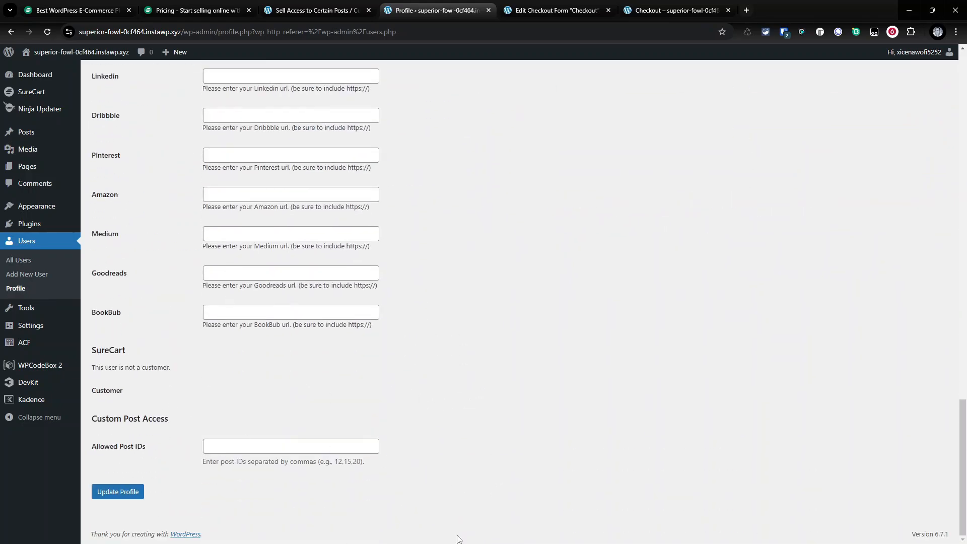
# - Complete the test purchase on the checkout and continue to the customer dashboard
pyautogui.click(674, 10)
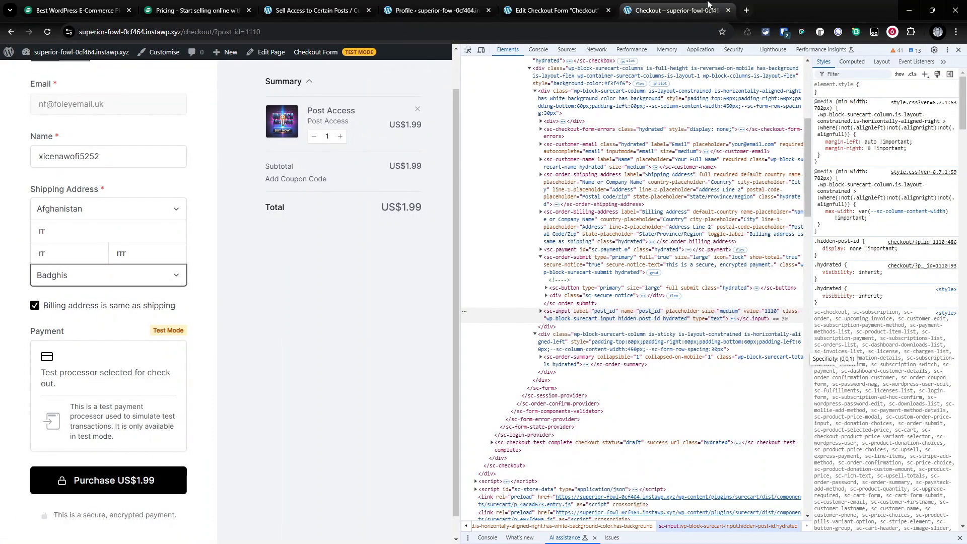
pyautogui.click(132, 481)
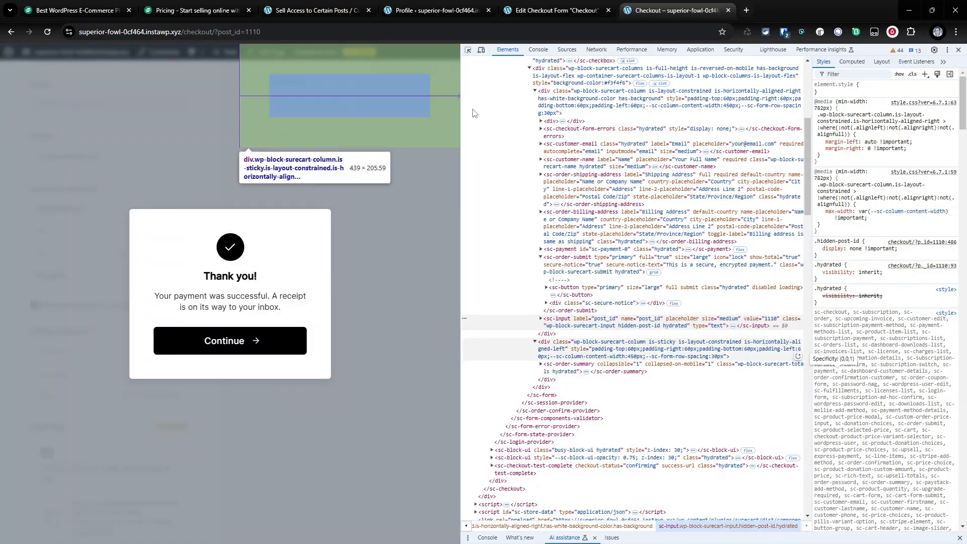
pyautogui.click(225, 341)
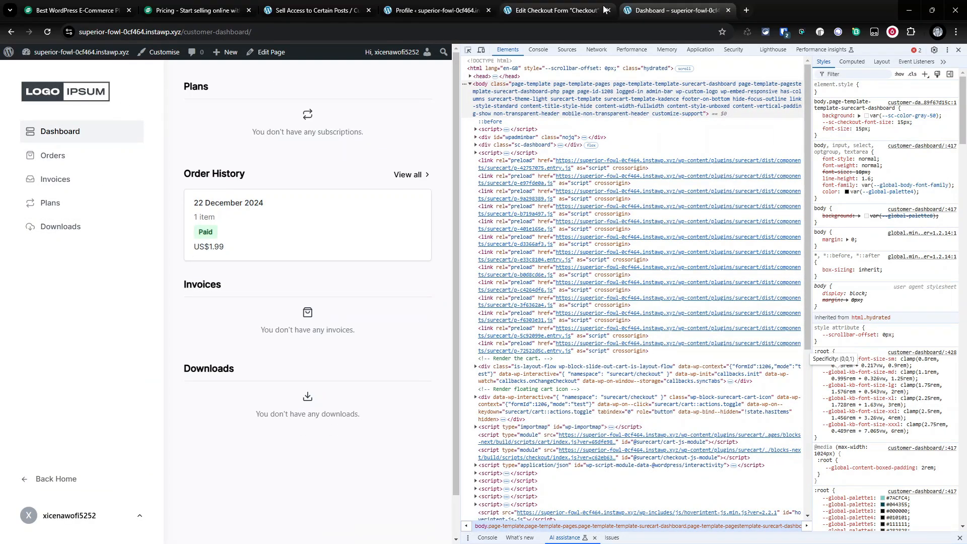
# - Reload the user profile to check the Allowed Post IDs field
pyautogui.click(454, 9)
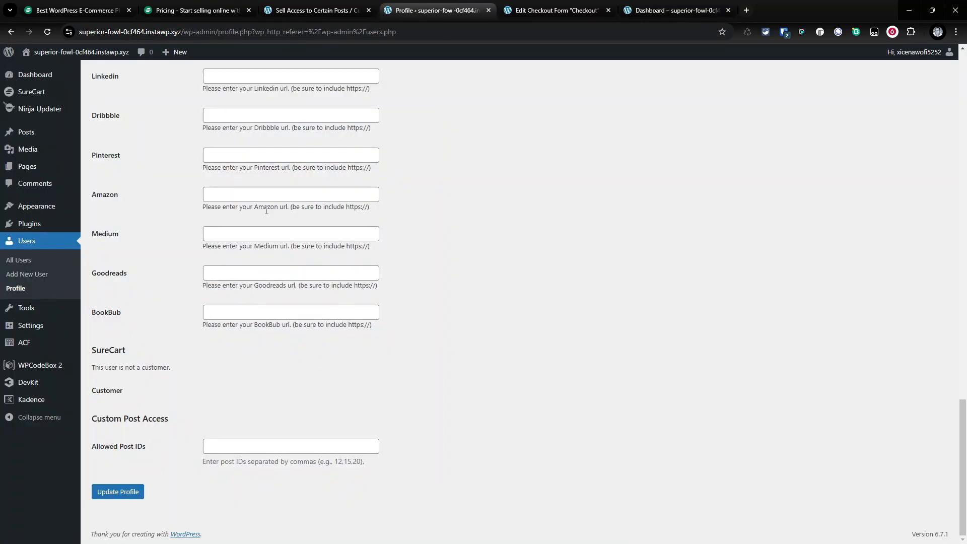
pyautogui.click(48, 33)
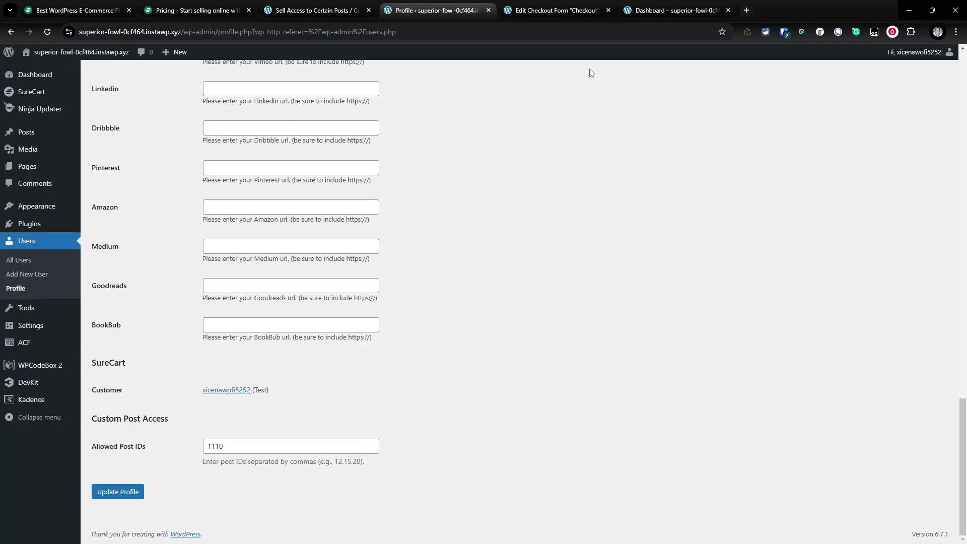
# - Visit the site's blog and open the post The Complete Guide To Optimizing Your Social Content
pyautogui.click(588, 7)
pyautogui.click(680, 7)
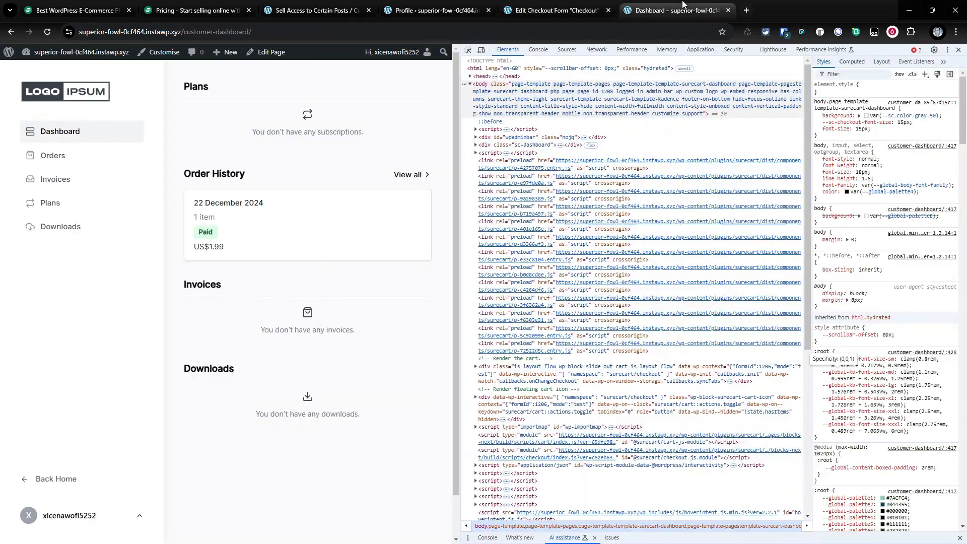
pyautogui.click(47, 70)
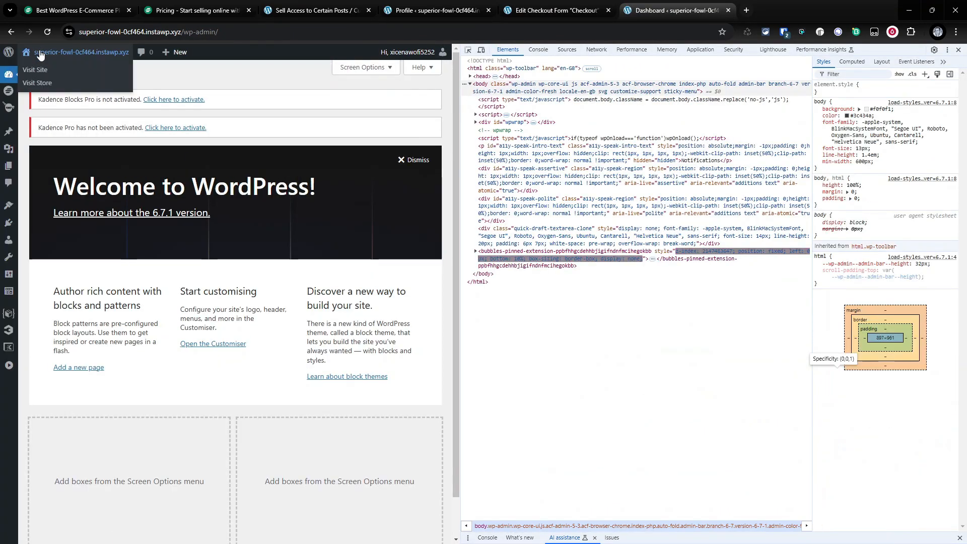
pyautogui.click(40, 69)
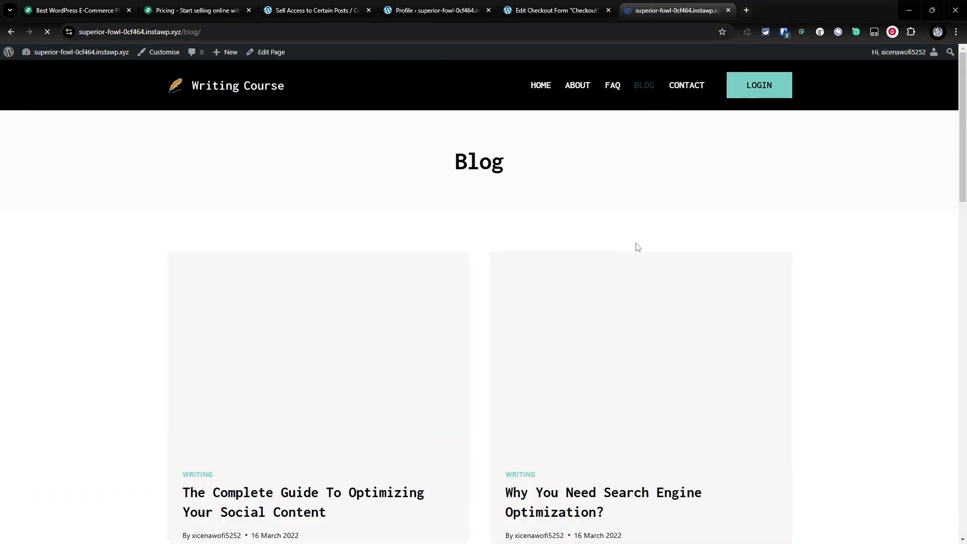
pyautogui.scroll(-3, 634, 246)
pyautogui.click(421, 344)
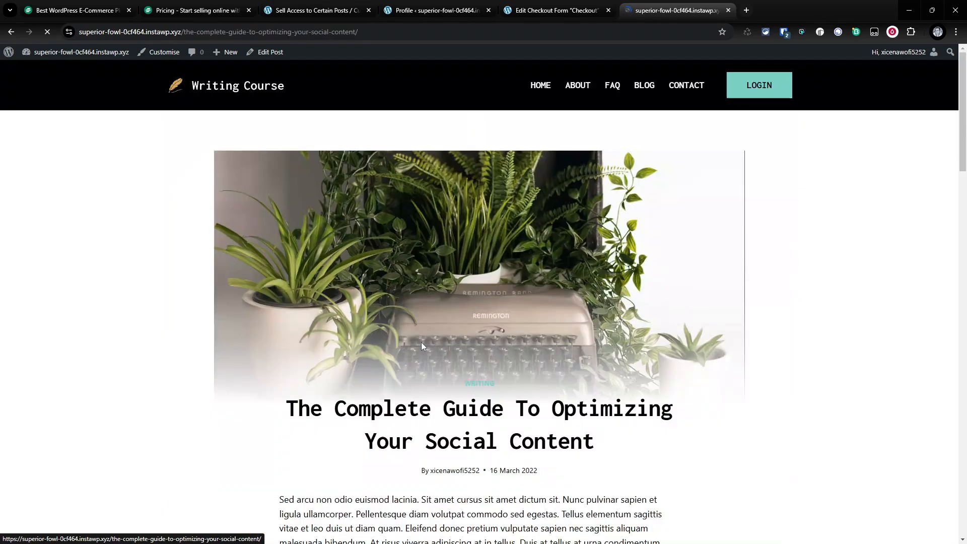
pyautogui.scroll(-15, 508, 301)
pyautogui.scroll(15, 508, 300)
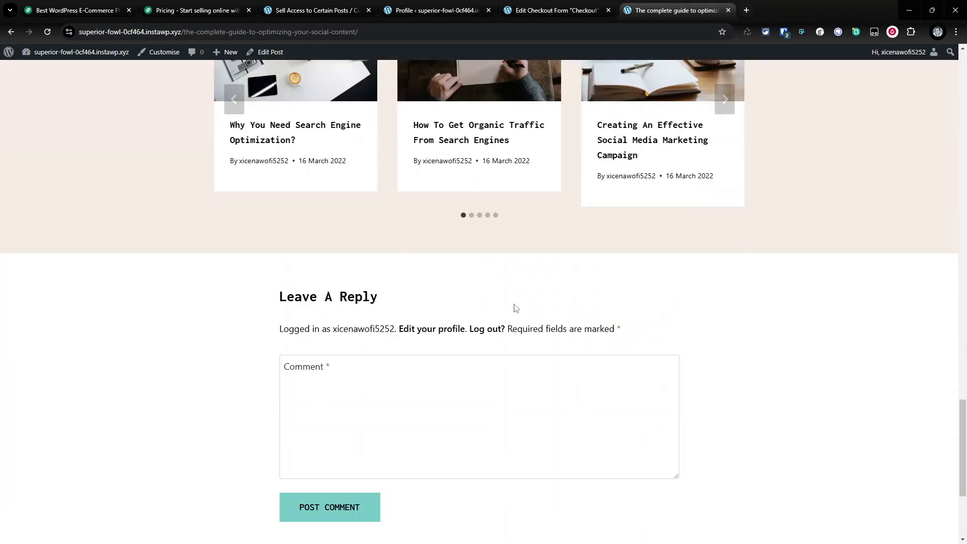
# - Clear the user's Allowed Post IDs field and update the profile
pyautogui.click(576, 9)
pyautogui.click(438, 10)
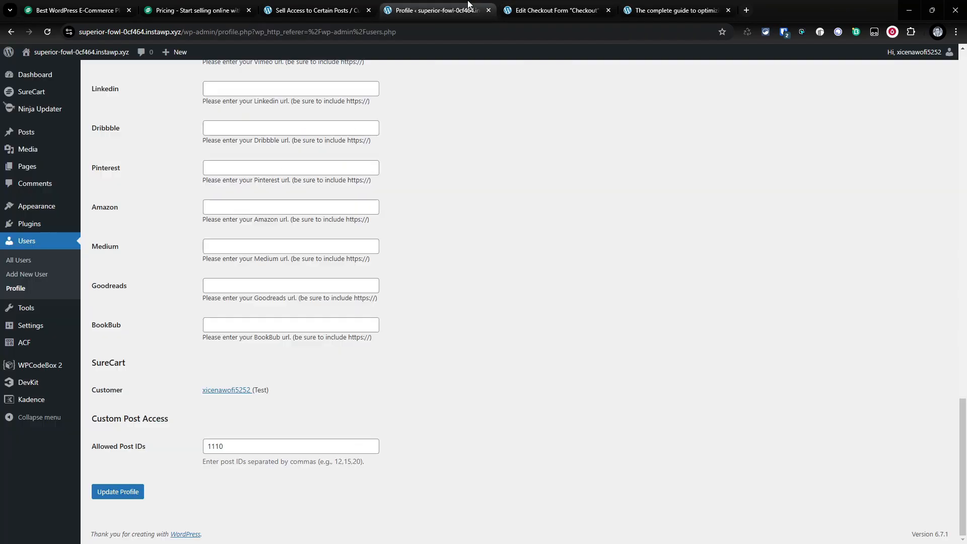
pyautogui.moveTo(237, 447); pyautogui.dragTo(32, 444)
pyautogui.press('BackSpace')
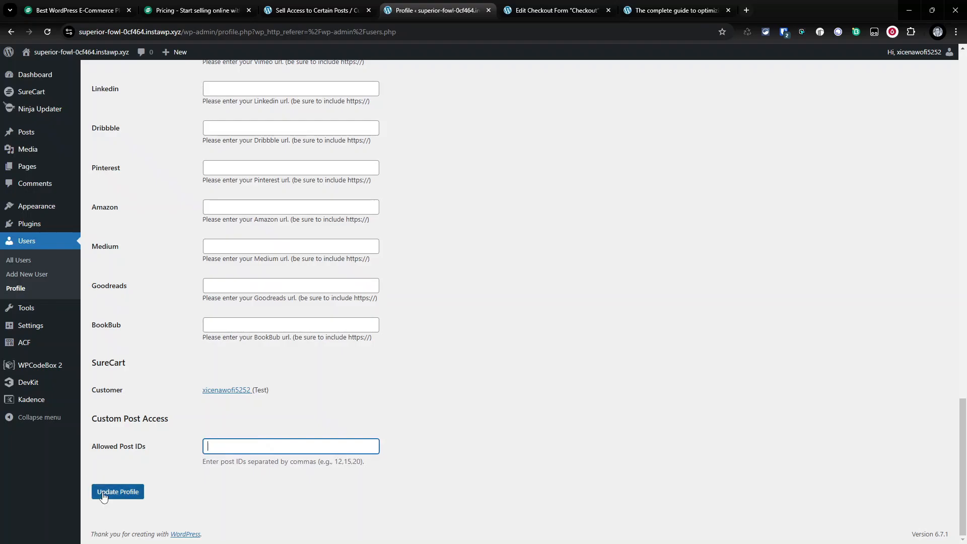
pyautogui.click(104, 494)
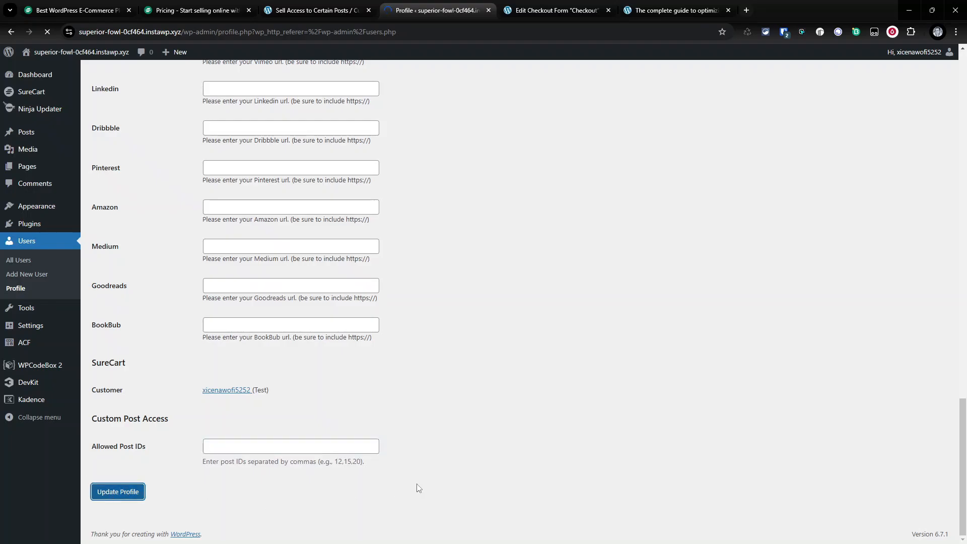
# - Reload the protected post and scroll to check whether its content is locked again
pyautogui.click(556, 8)
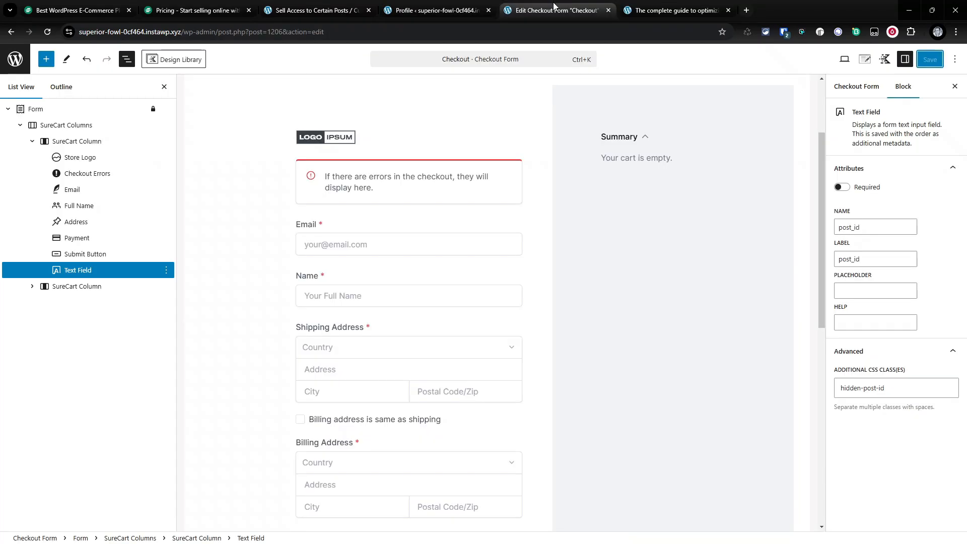
pyautogui.click(628, 7)
pyautogui.scroll(-10, 220, 151)
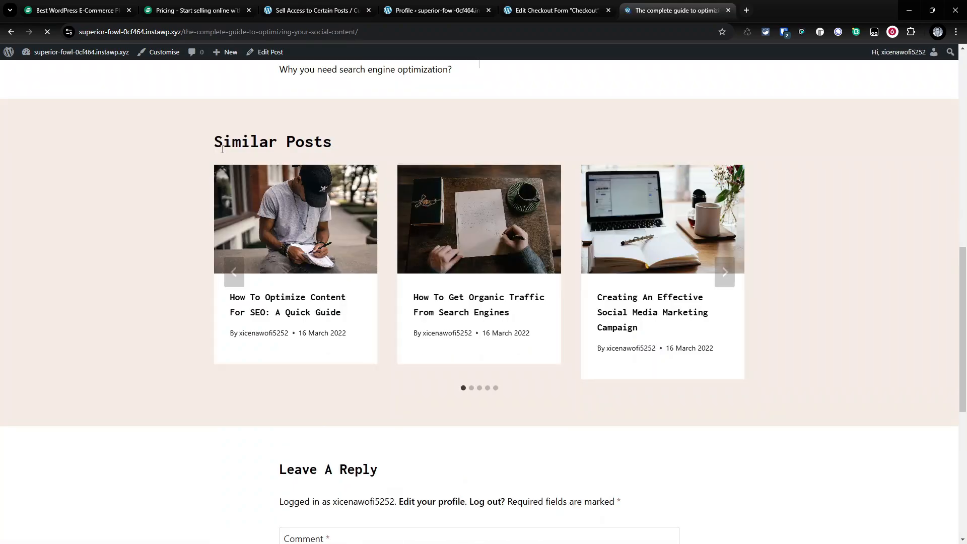
pyautogui.scroll(7, 453, 282)
pyautogui.scroll(-8, 504, 333)
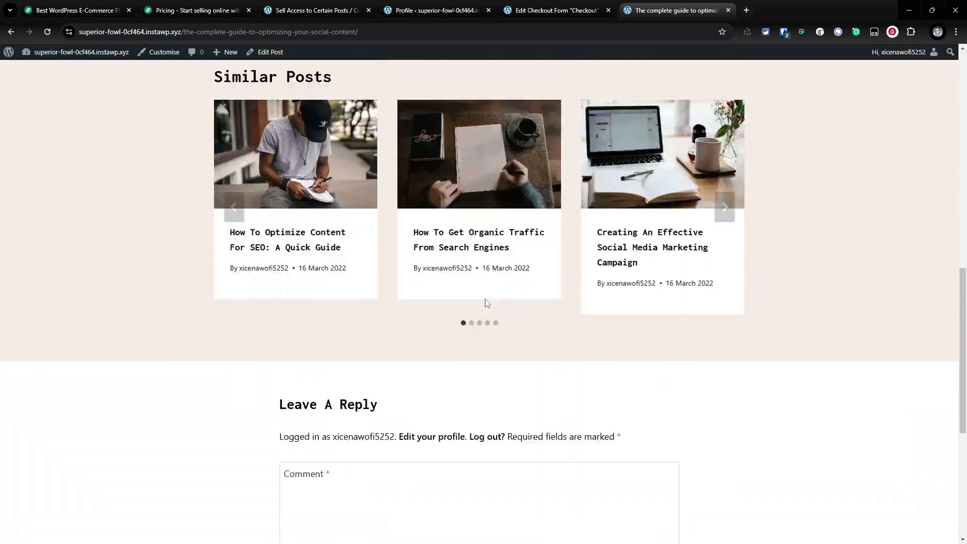
pyautogui.scroll(5, 554, 297)
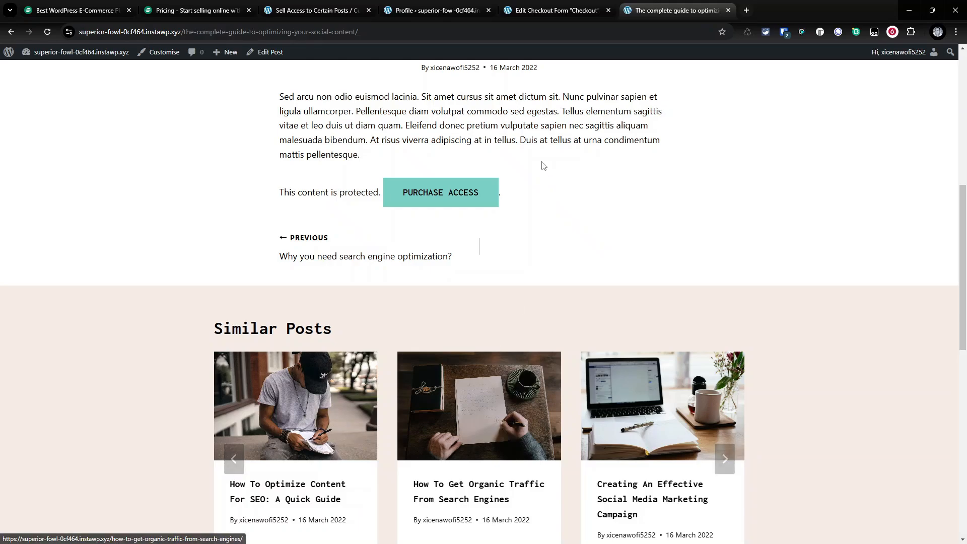
# - Enter post ID 1110 in the user's Allowed Post IDs field and update the profile
pyautogui.click(554, 10)
pyautogui.click(408, 5)
pyautogui.scroll(-20, 324, 341)
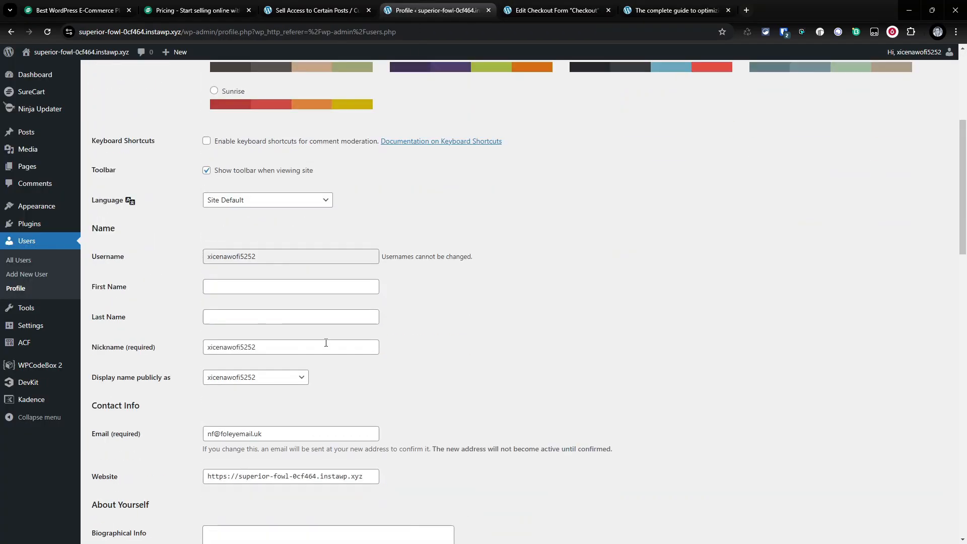
pyautogui.click(284, 442)
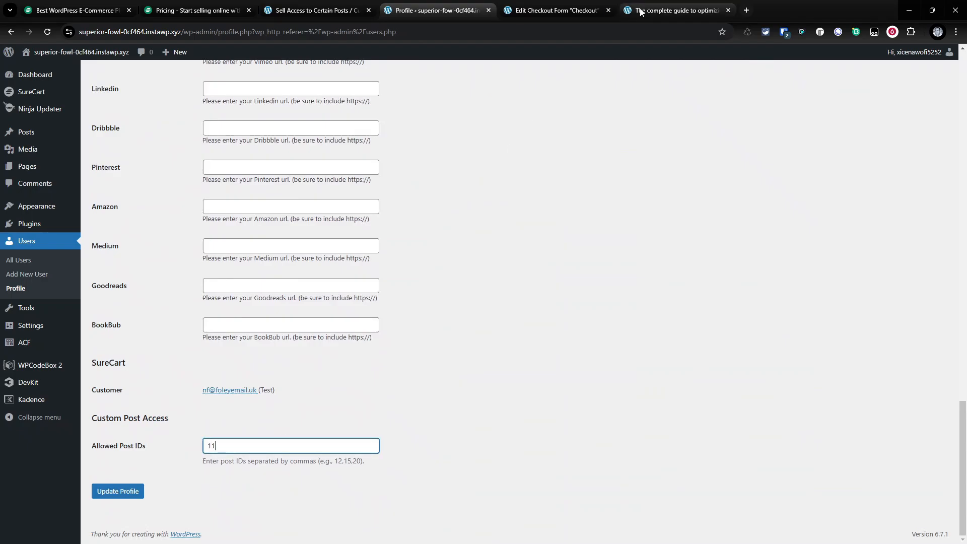
pyautogui.click(130, 490)
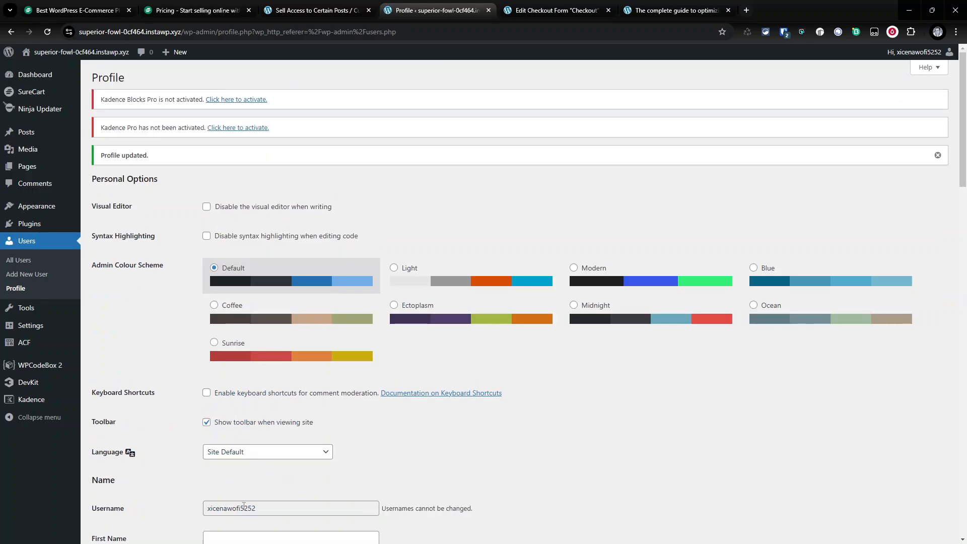
# - Append 1111 to the Allowed Post IDs field, separated by a comma, and update the profile
pyautogui.scroll(-20, 245, 458)
pyautogui.scroll(-3, 245, 458)
pyautogui.click(240, 446)
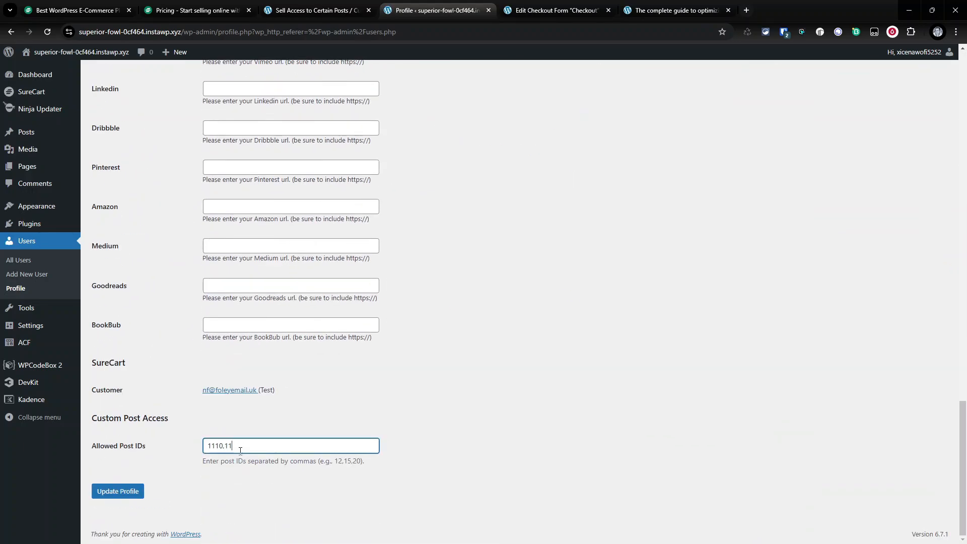
pyautogui.write(',1111')
pyautogui.click(118, 491)
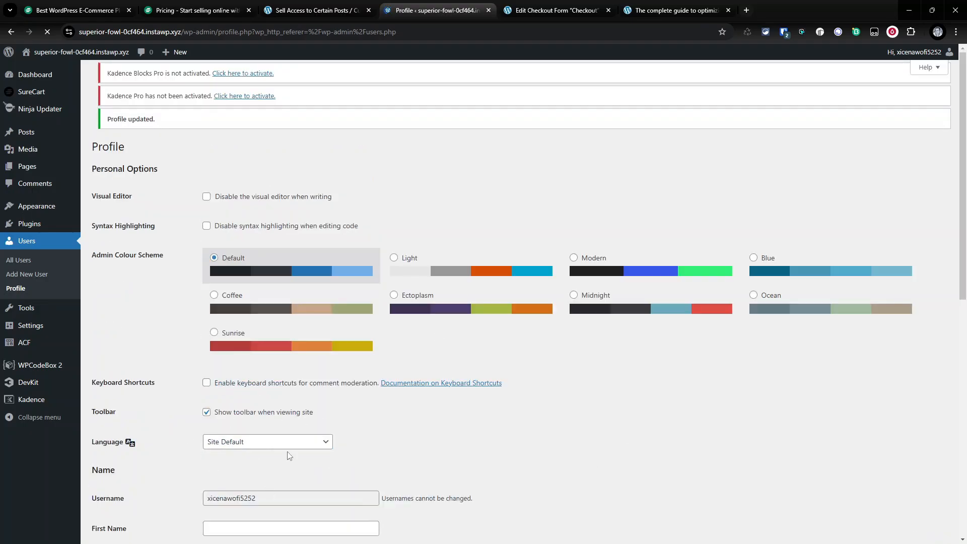
# - Reload The Complete Guide To Optimizing Your Social Content post and scroll through it to check its access
pyautogui.click(675, 10)
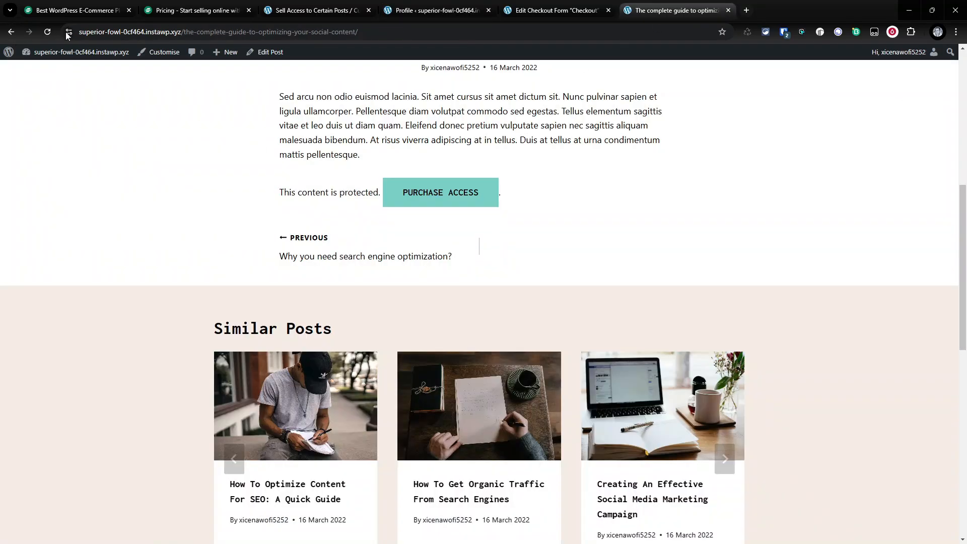
pyautogui.click(48, 32)
pyautogui.scroll(-5, 631, 376)
pyautogui.scroll(-10, 632, 376)
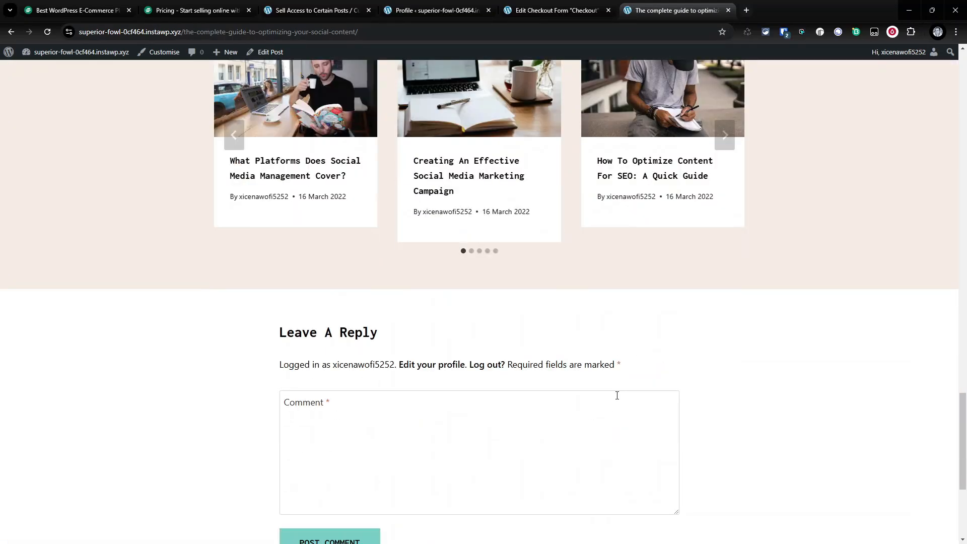
pyautogui.scroll(20, 617, 402)
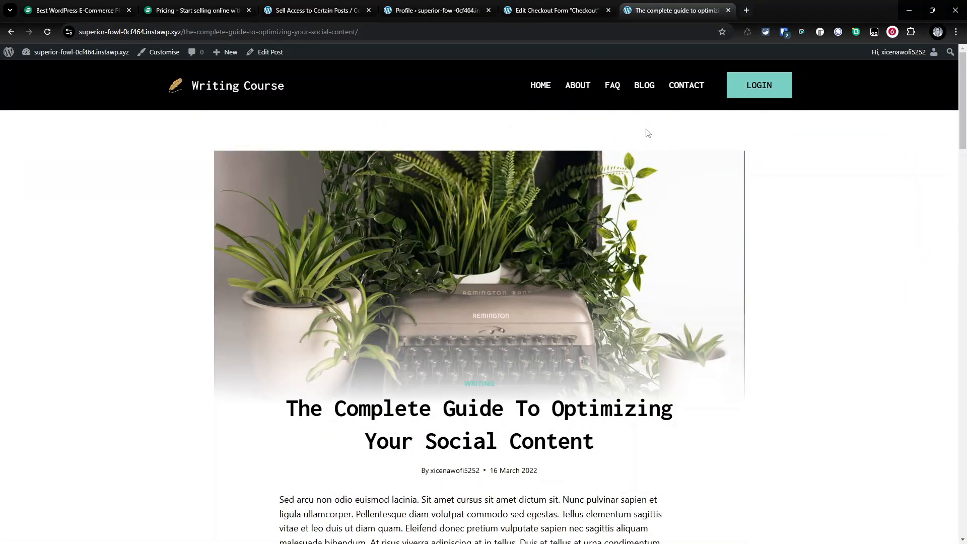
# - Close the unneeded browser tabs, keeping only the profile and post tabs
pyautogui.click(508, 12)
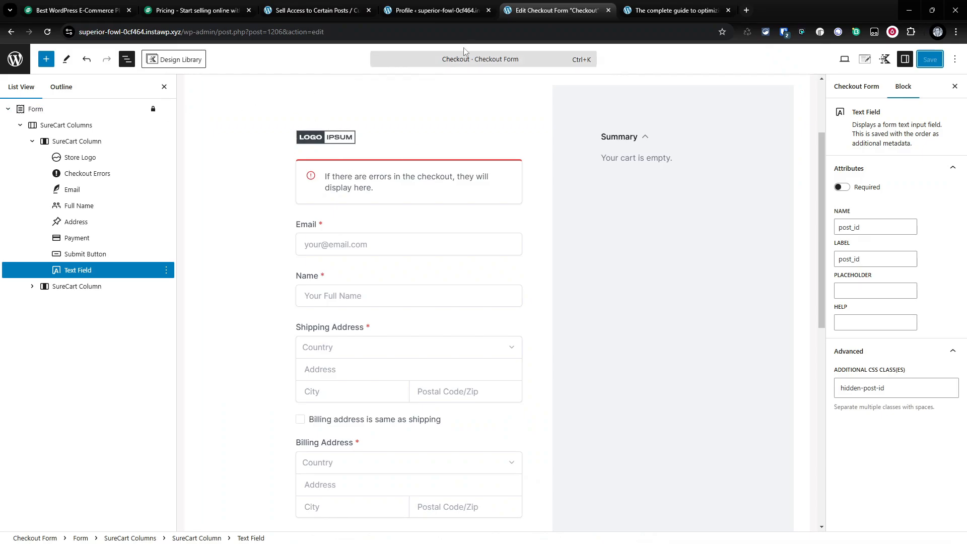
pyautogui.click(609, 11)
pyautogui.click(443, 12)
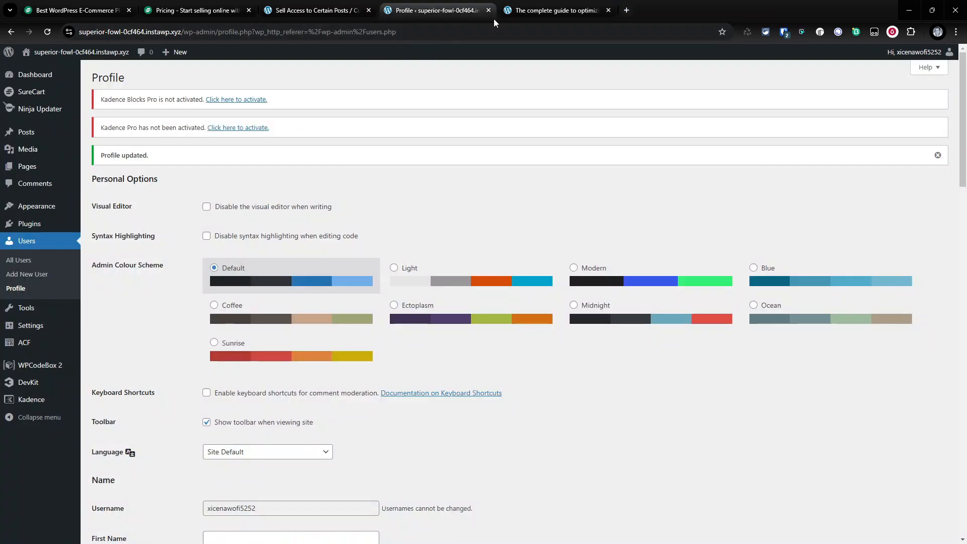
pyautogui.click(509, 12)
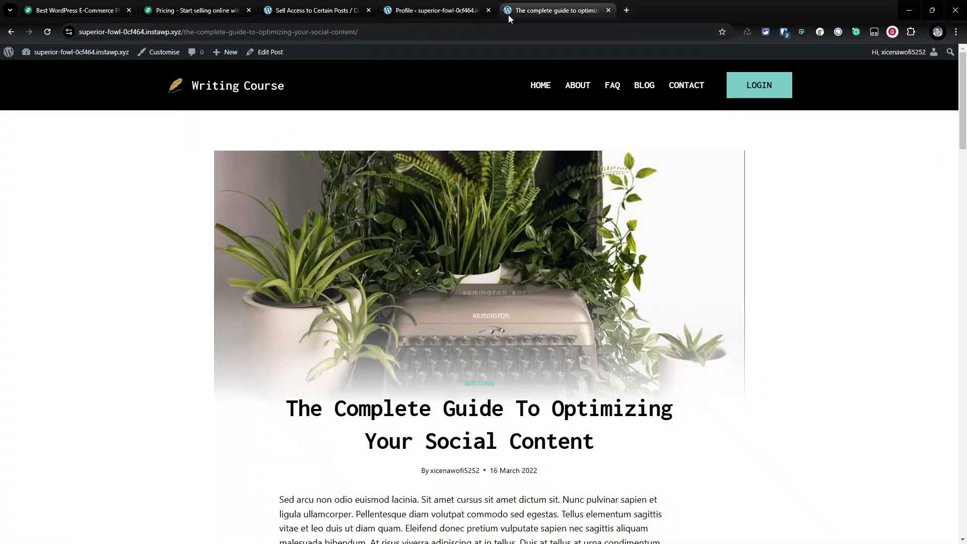
pyautogui.click(368, 10)
pyautogui.click(249, 10)
pyautogui.click(129, 10)
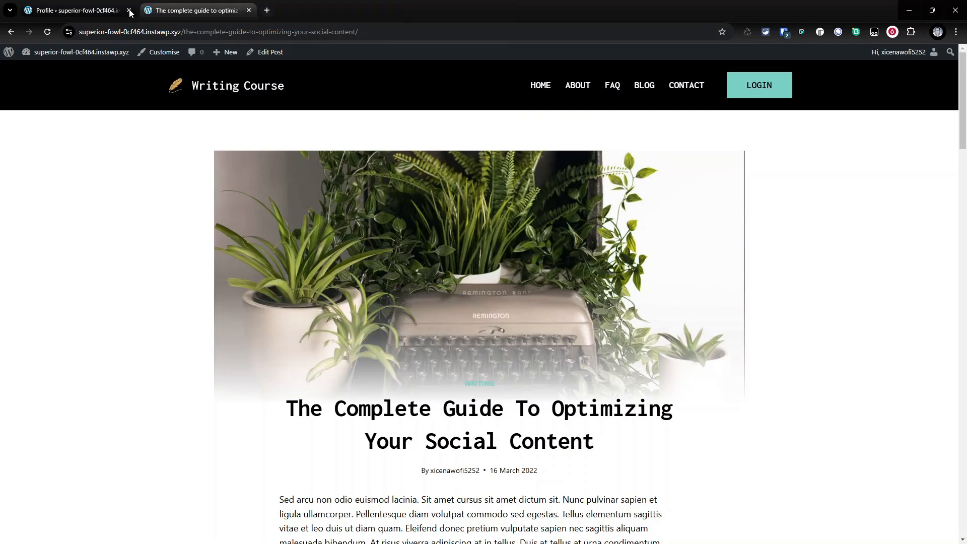
# - Go to the dashboard and open the post Why You Need Search Engine Optimization? in the editor
pyautogui.moveTo(78, 57)
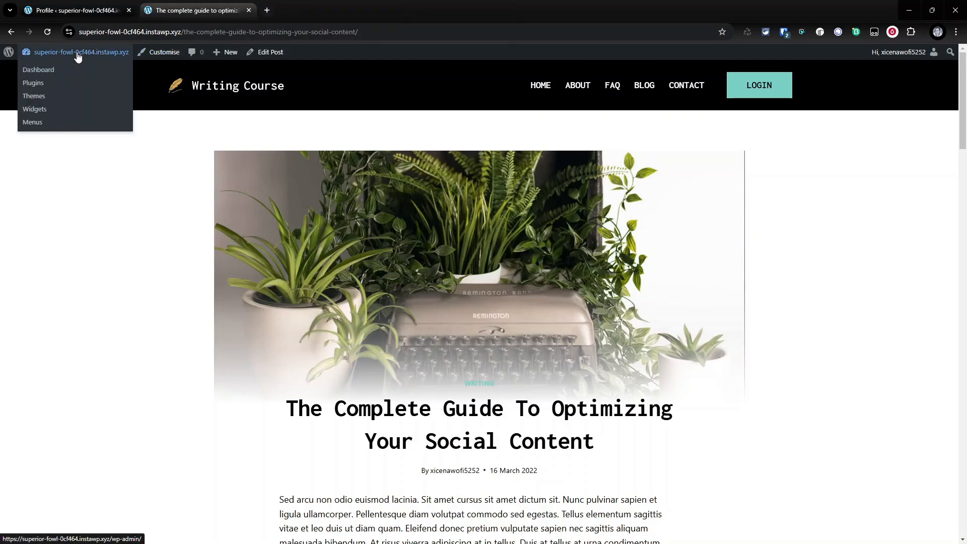
pyautogui.click(40, 72)
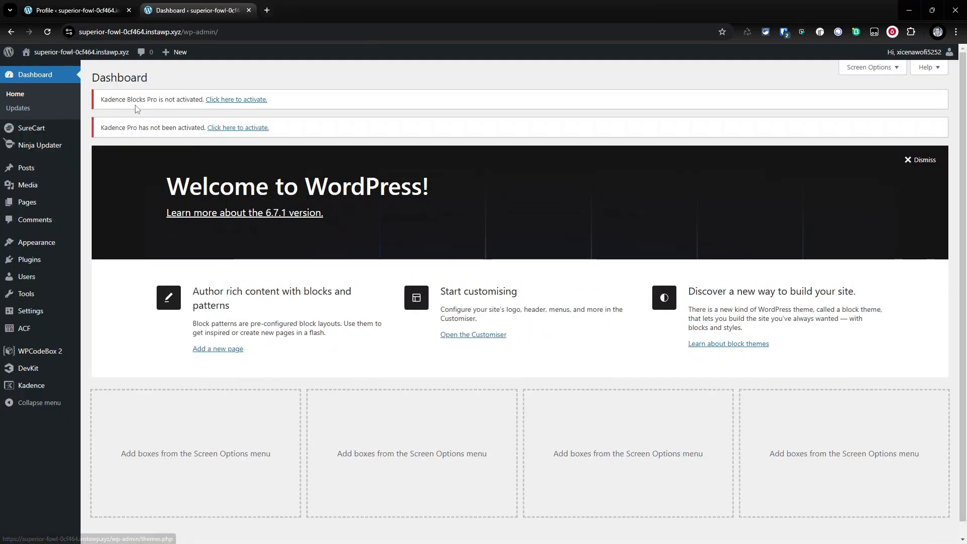
pyautogui.moveTo(36, 171)
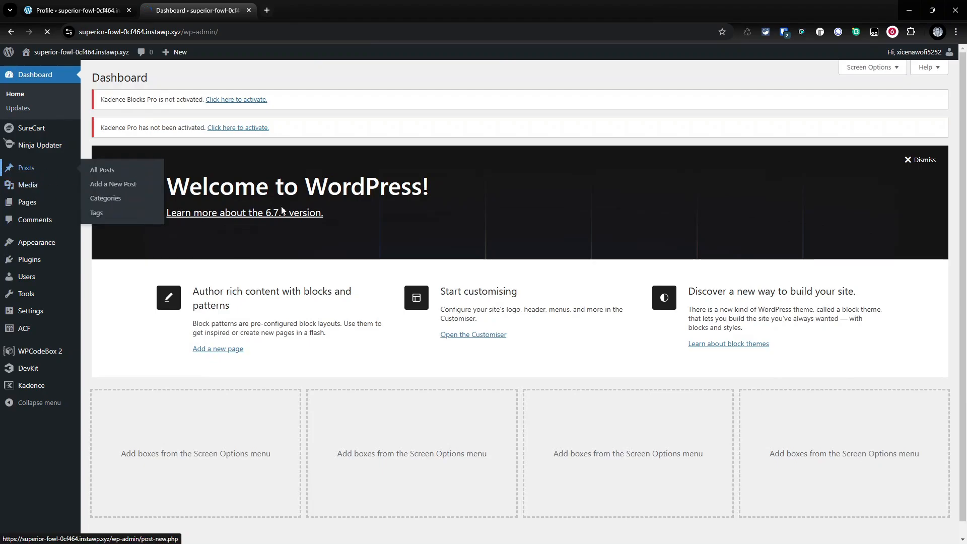
pyautogui.click(302, 213)
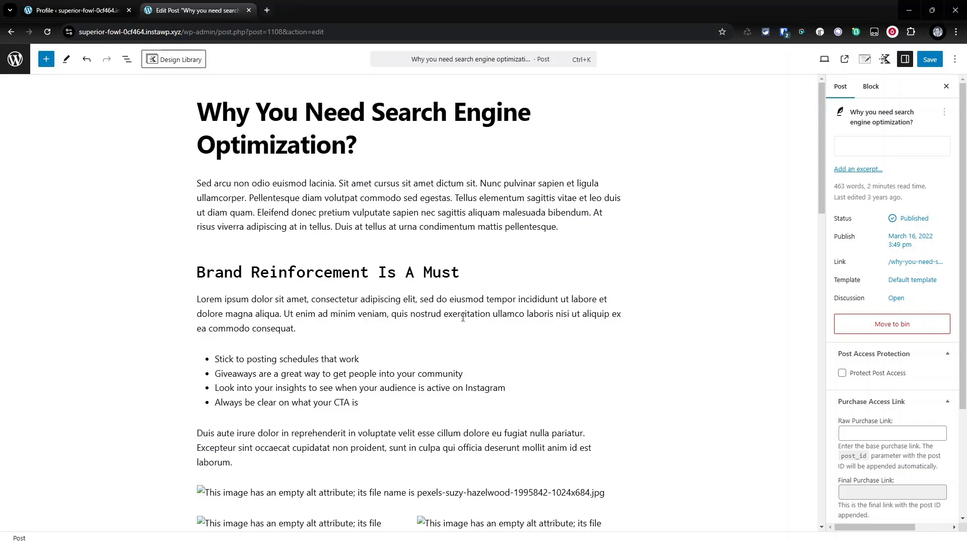
# - Enable Protect Post Access for this post and save it
pyautogui.scroll(-4, 932, 383)
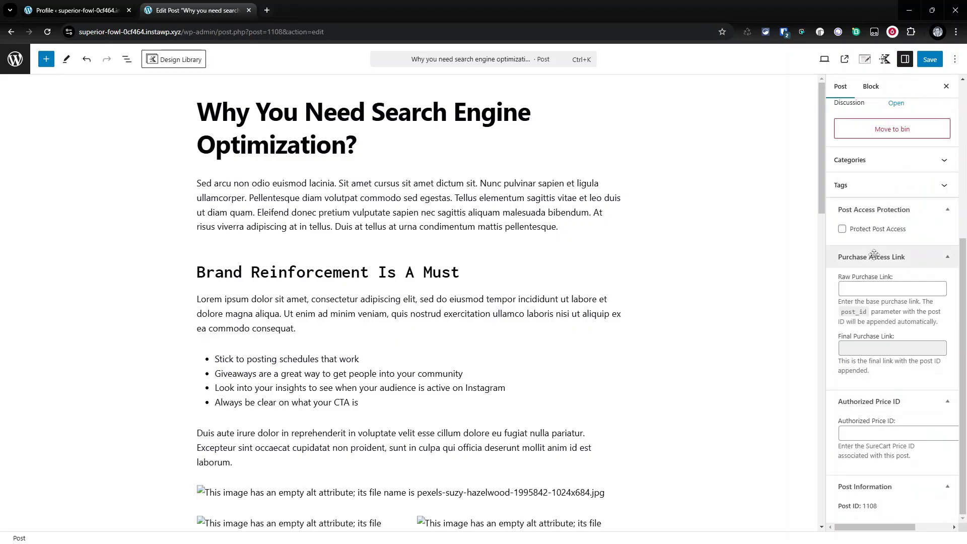
pyautogui.click(855, 231)
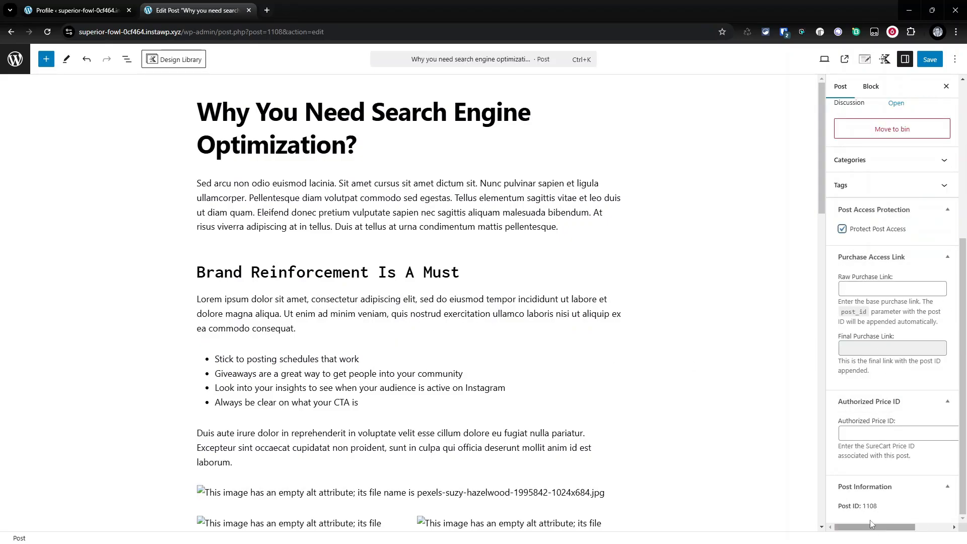
pyautogui.click(930, 60)
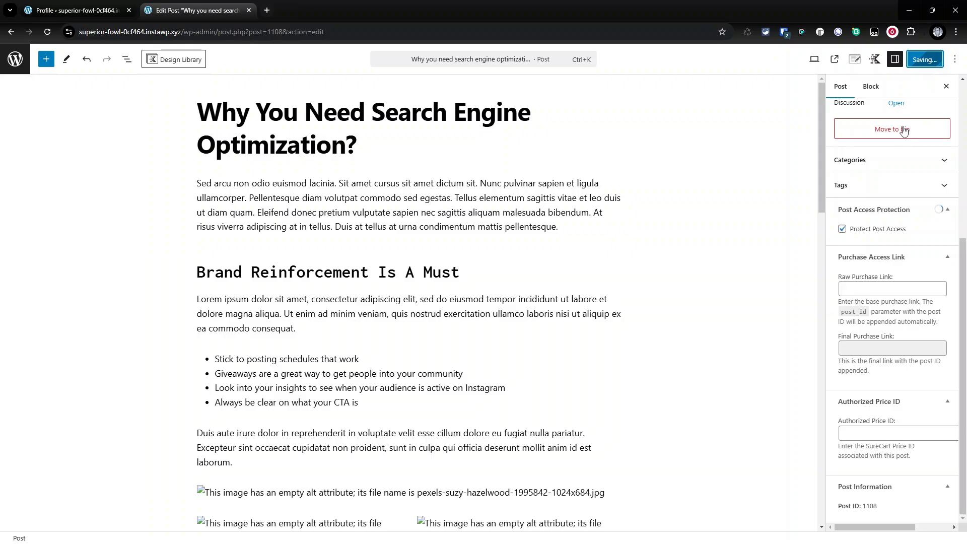
# - View the saved post in a new tab to check whether its content is protected
pyautogui.click(856, 60)
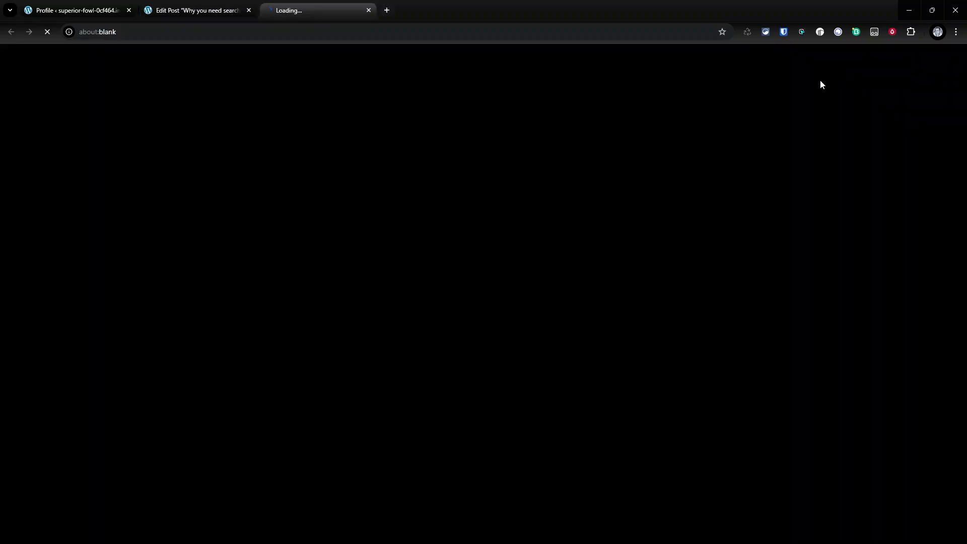
pyautogui.scroll(-5, 760, 146)
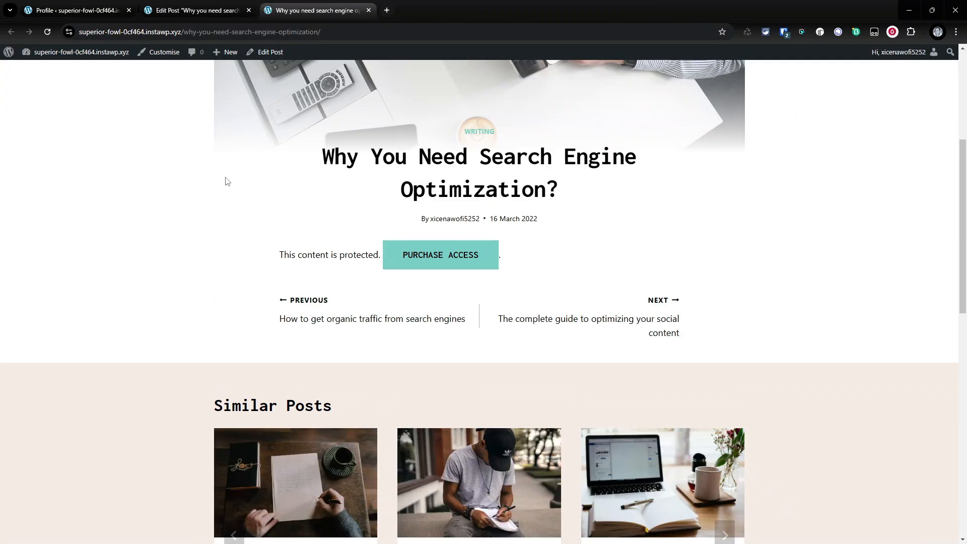
pyautogui.click(221, 10)
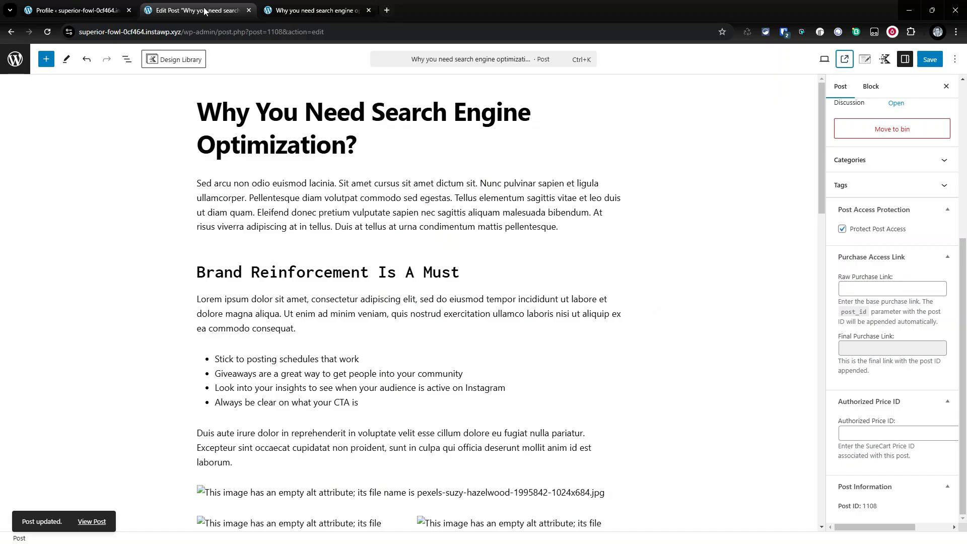
# - Replace the second Allowed Post ID in the user's profile with this post's ID and update the profile
pyautogui.click(76, 10)
pyautogui.scroll(-13, 246, 447)
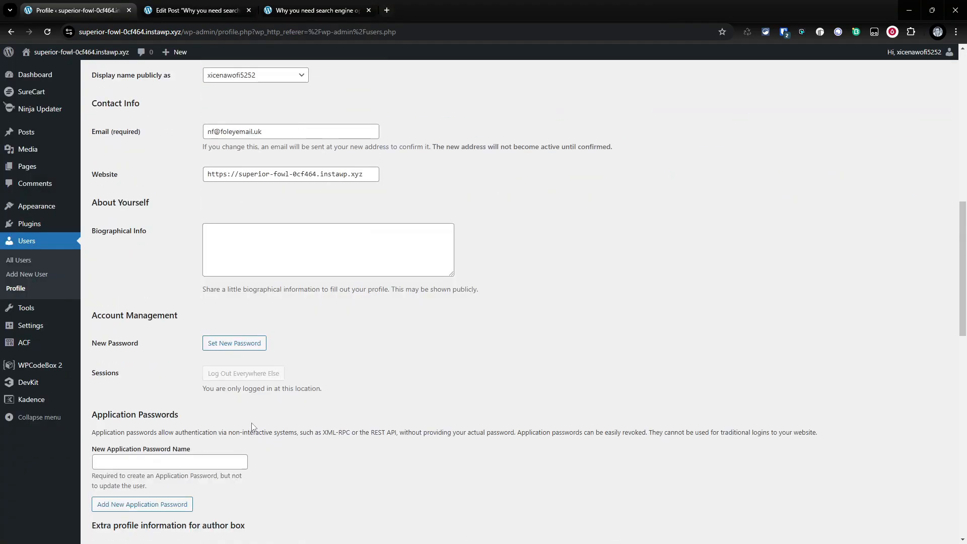
pyautogui.scroll(-10, 246, 447)
pyautogui.moveTo(241, 446); pyautogui.dragTo(226, 446)
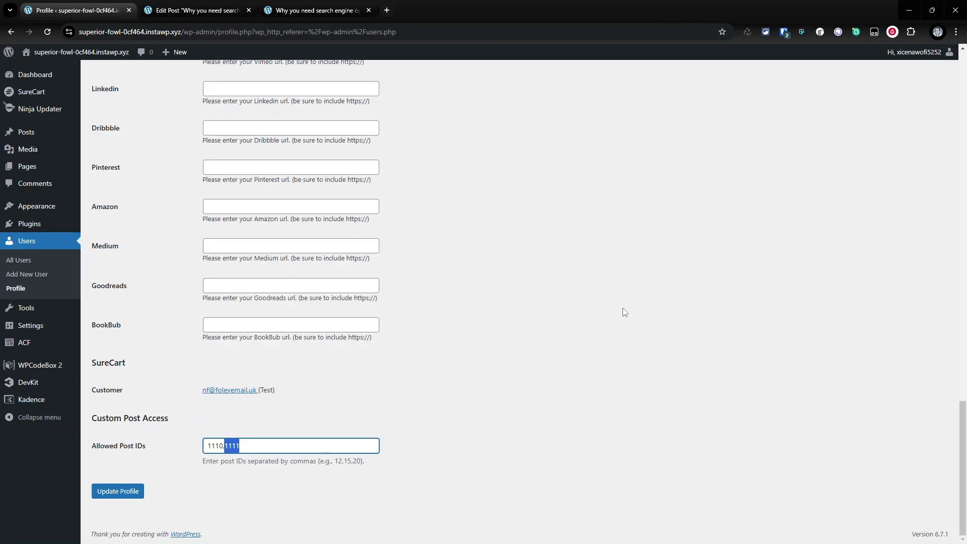
pyautogui.write('1')
pyautogui.click(118, 491)
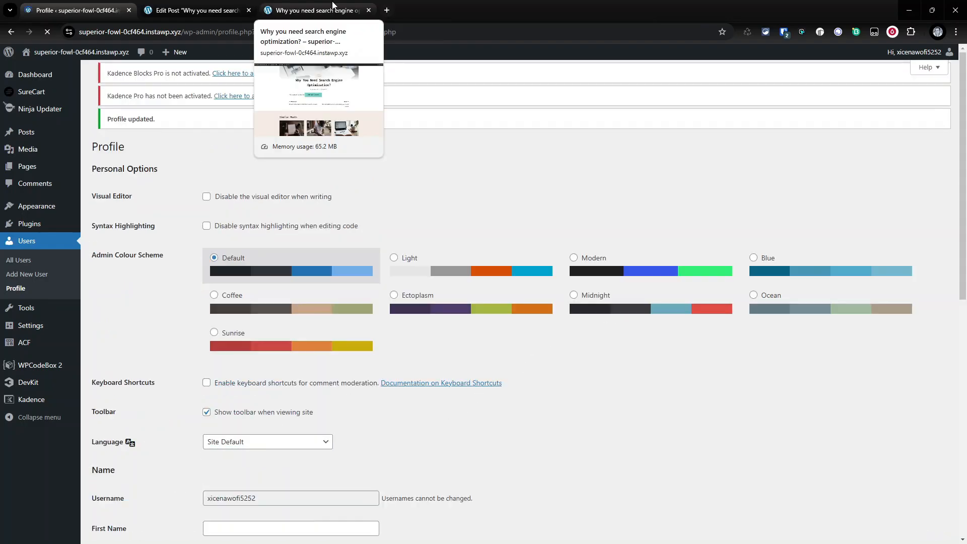
# - Reload the Why You Need Search Engine Optimization? post and scroll through it to check its access
pyautogui.click(333, 8)
pyautogui.press('F5')
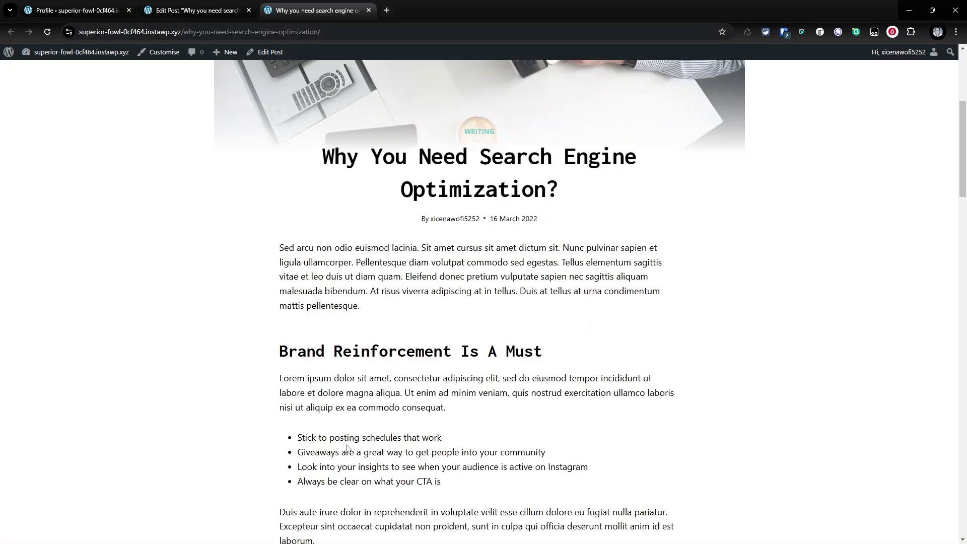
pyautogui.scroll(-19, 206, 214)
pyautogui.scroll(9, 704, 384)
pyautogui.scroll(15, 550, 340)
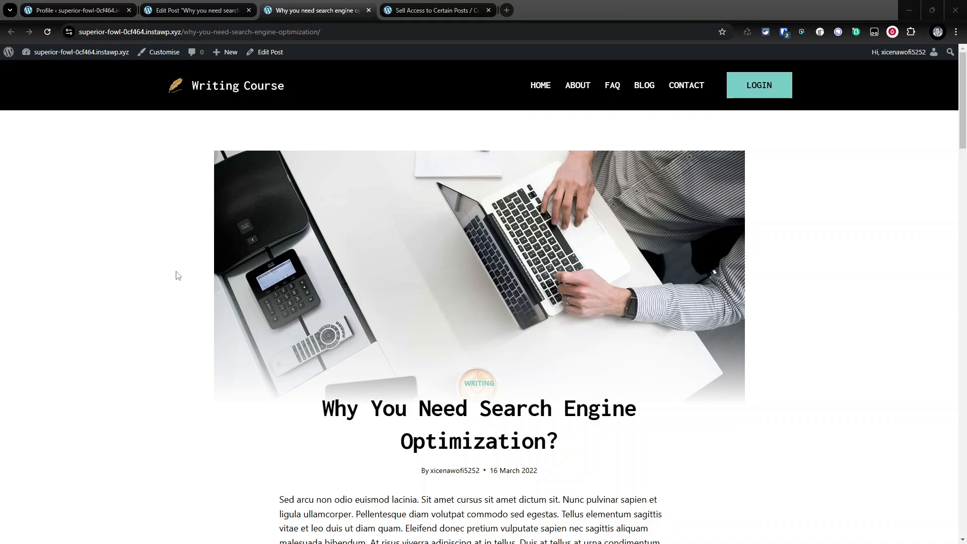
# - Switch to the Sell Access to Certain Posts / Custom Posts Using SureCart article
pyautogui.click(436, 11)
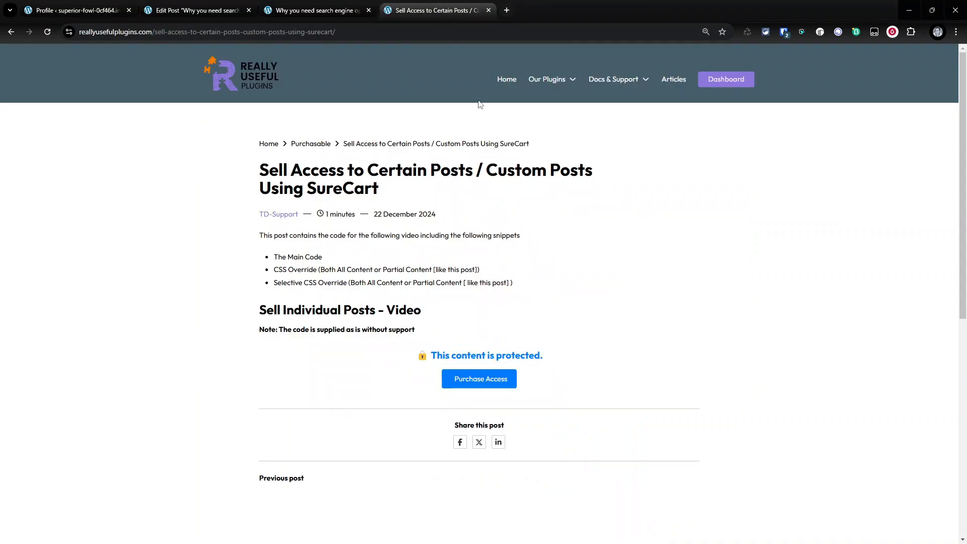